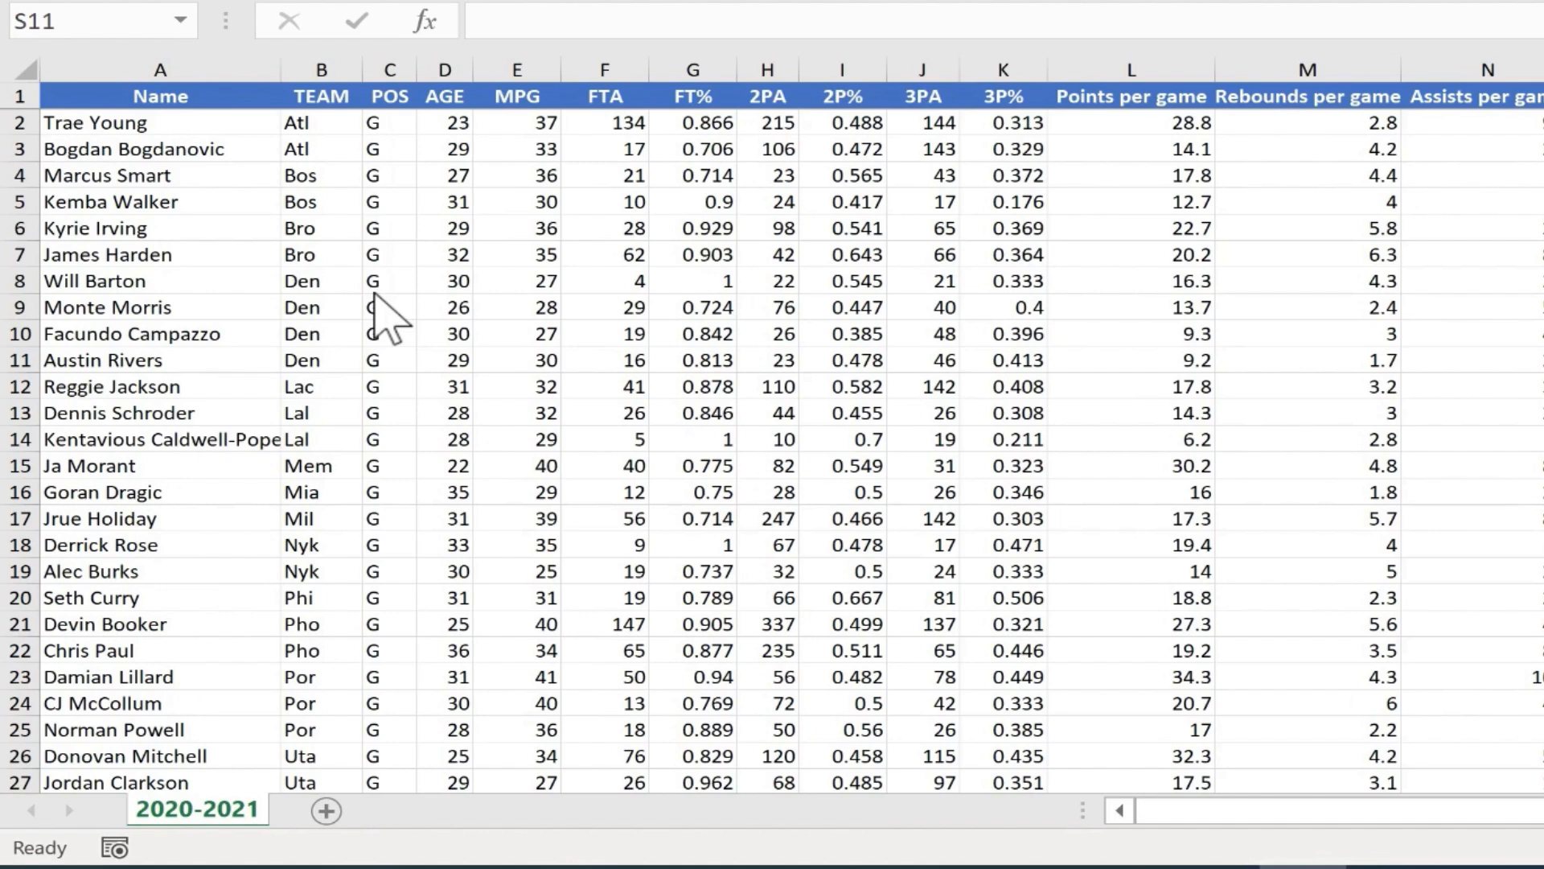
{"action": "left_click", "coordinate": [445, 280]}
{"action": "left_click_drag", "start_coordinate": [1320, 813], "coordinate": [672, 821]}
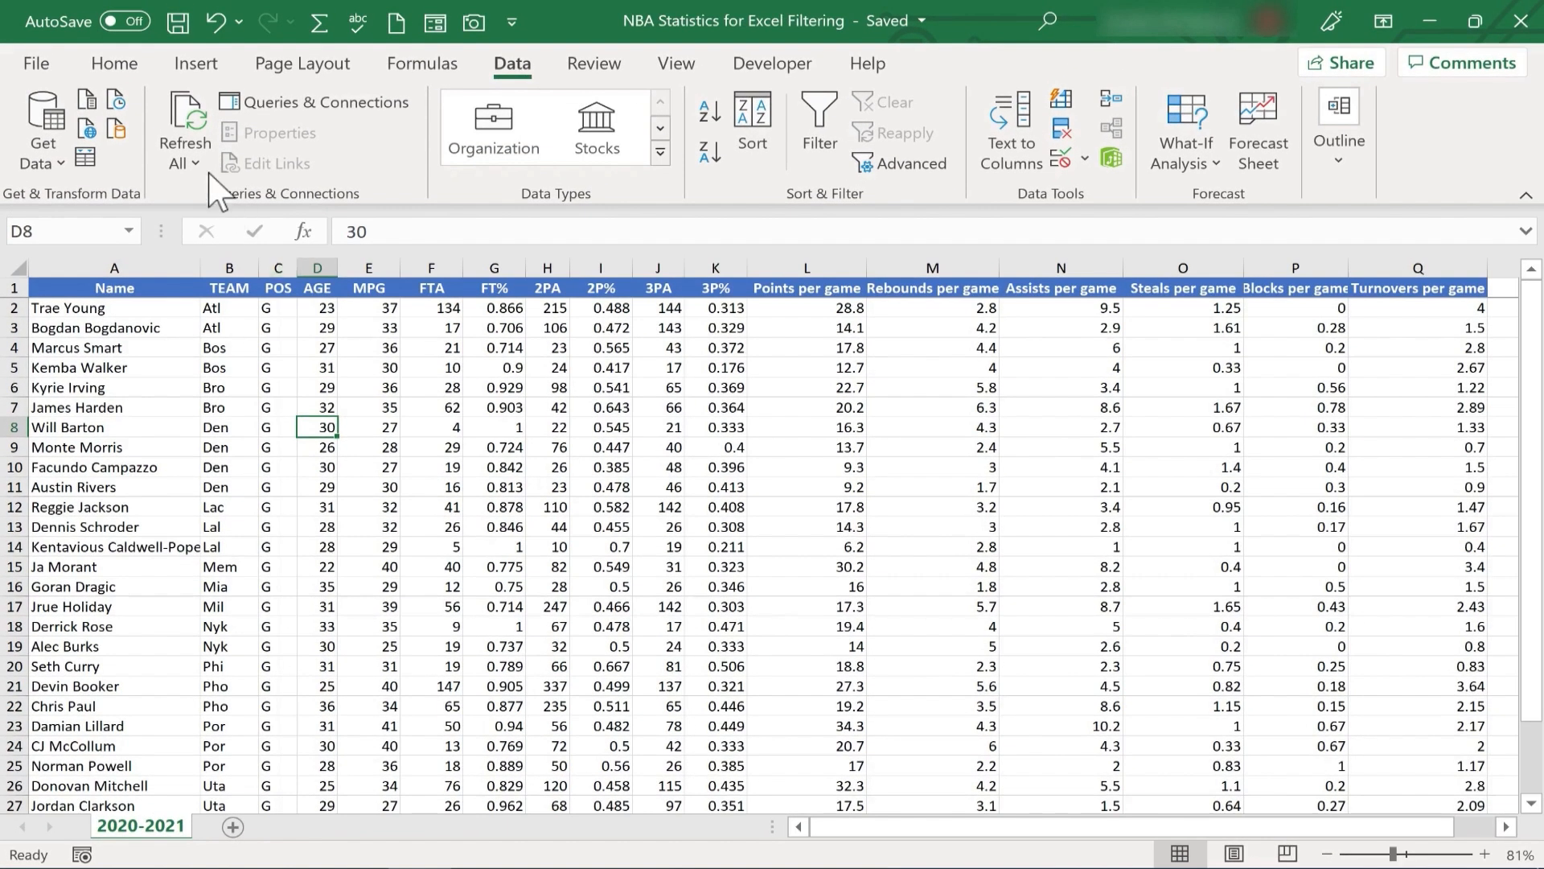
{"action": "left_click", "coordinate": [419, 369]}
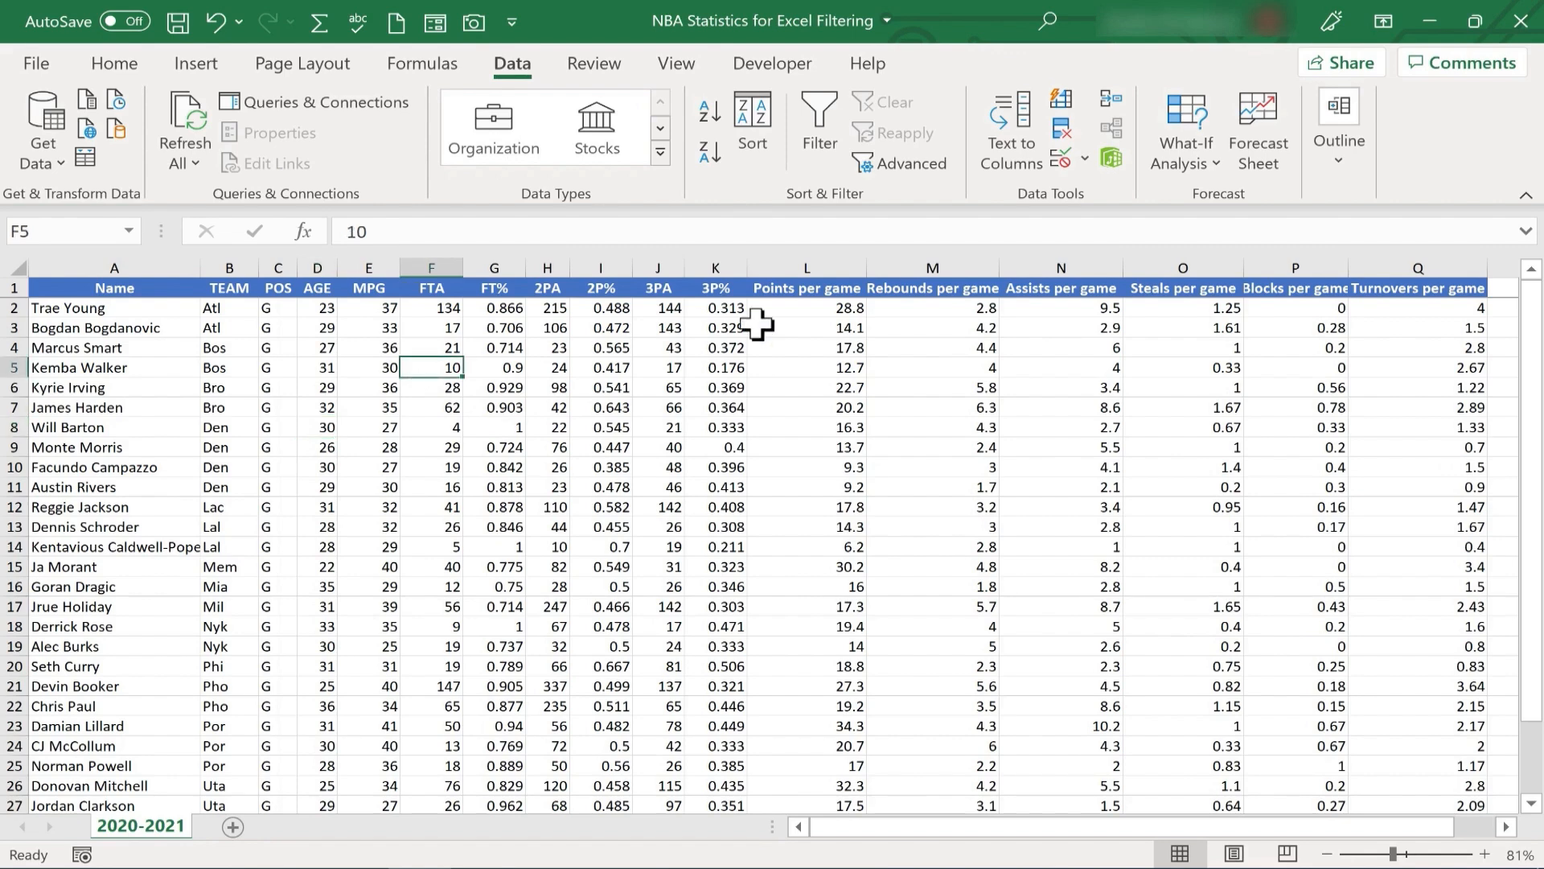
{"action": "left_click", "coordinate": [733, 623]}
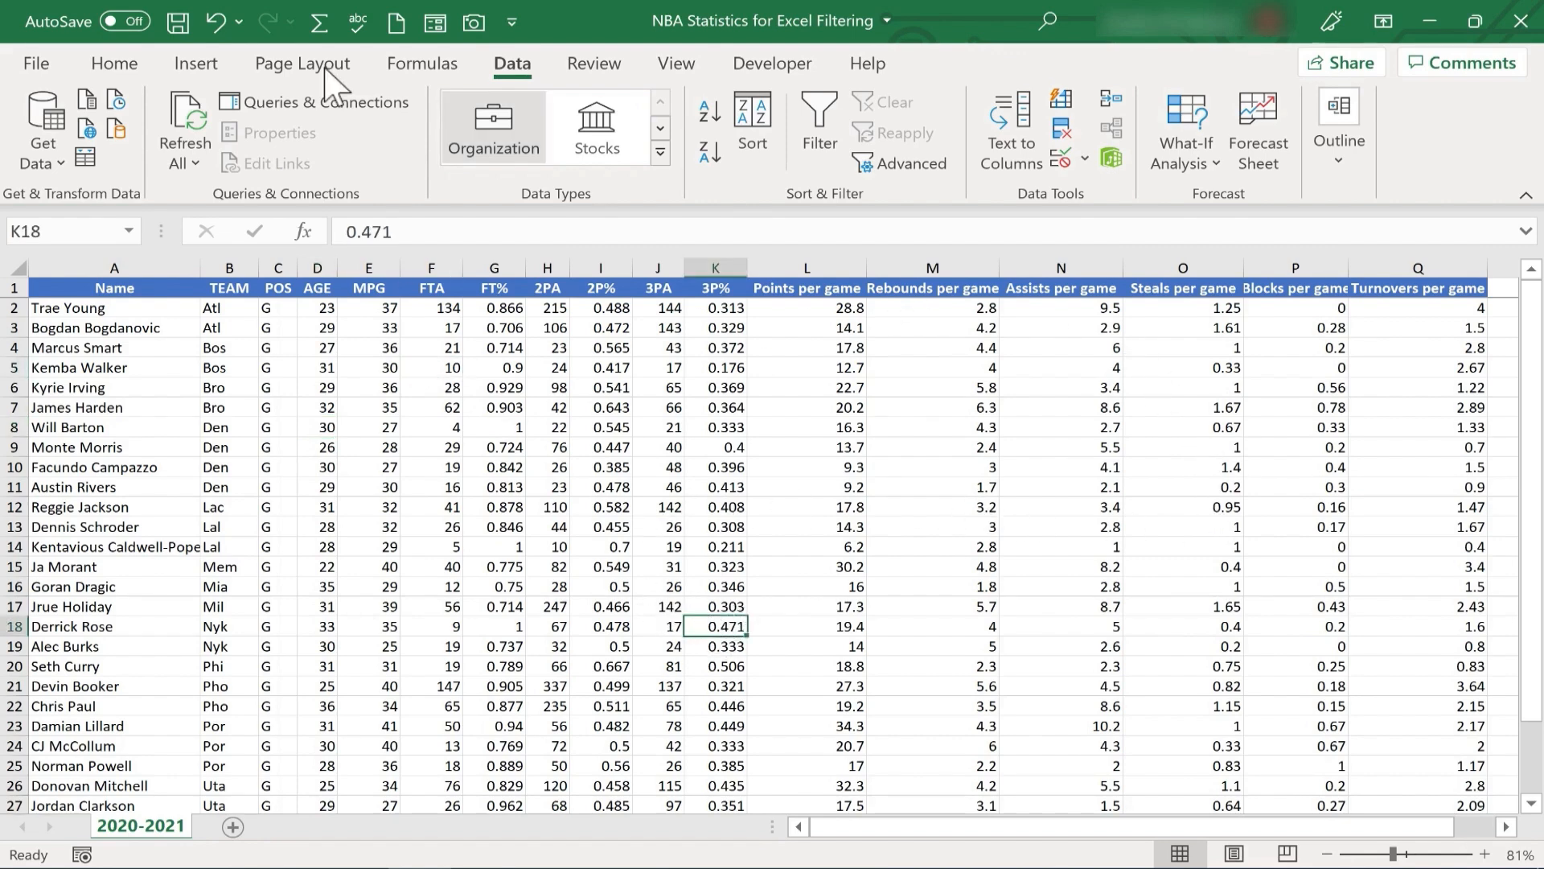
{"action": "left_click", "coordinate": [115, 65]}
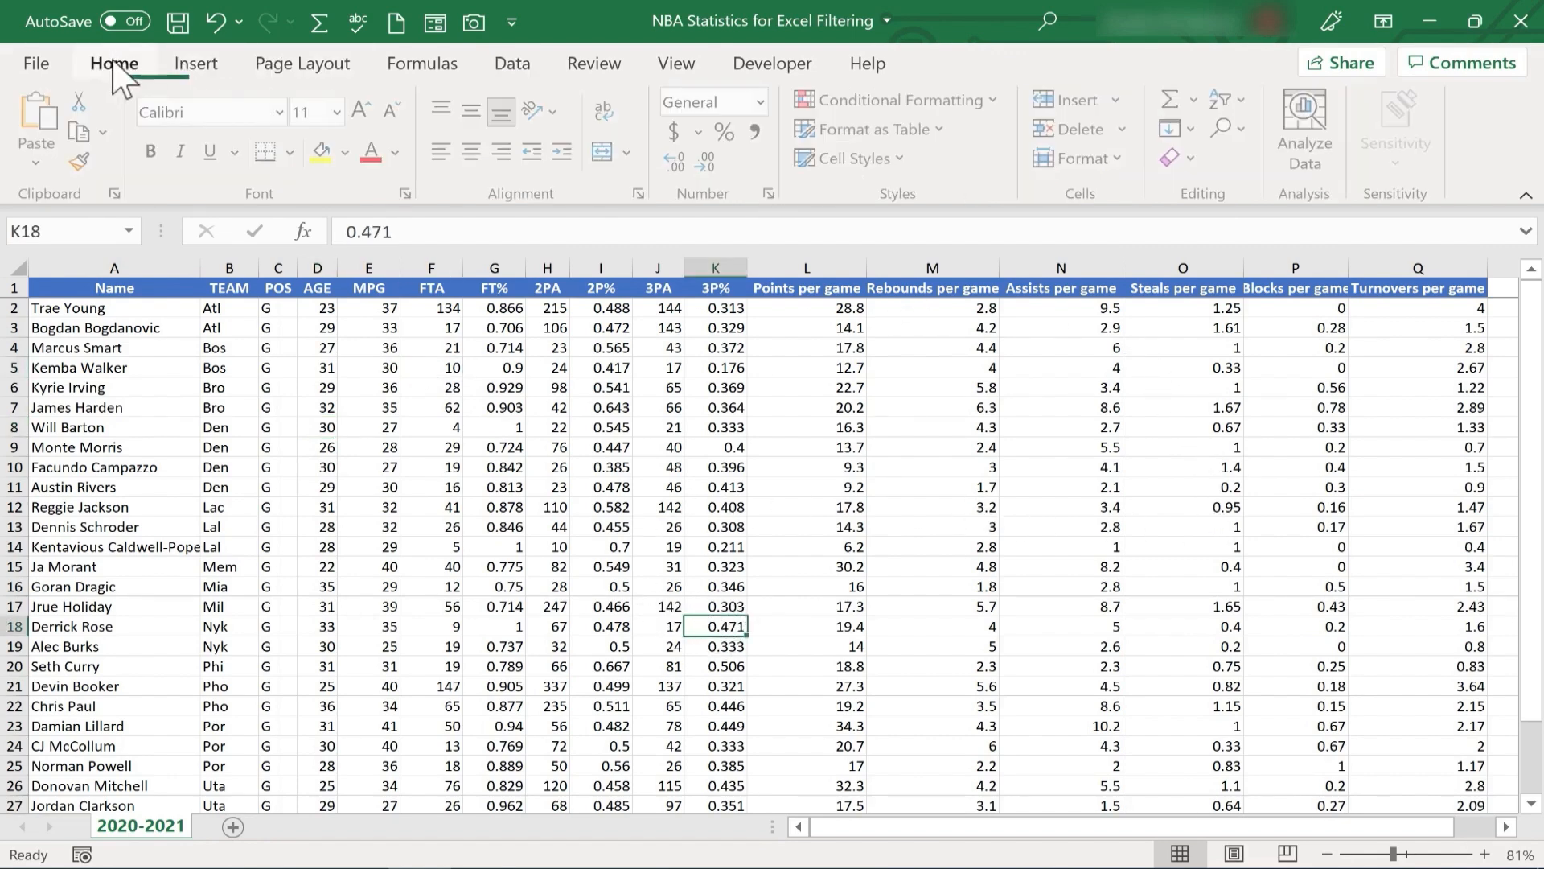
{"action": "left_click", "coordinate": [1245, 101]}
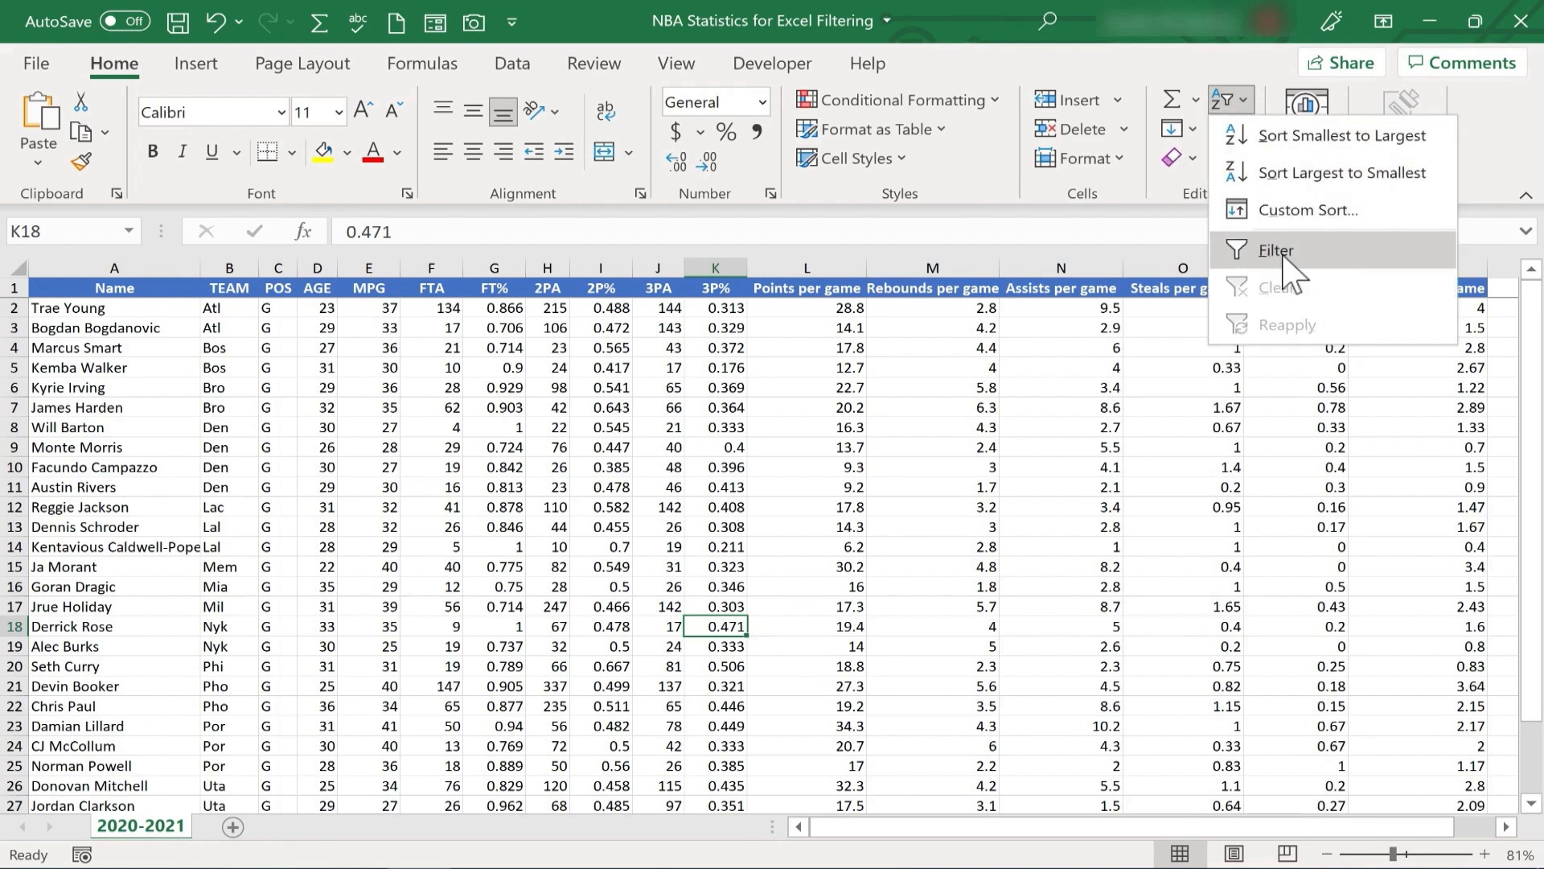
{"action": "key", "text": "Escape"}
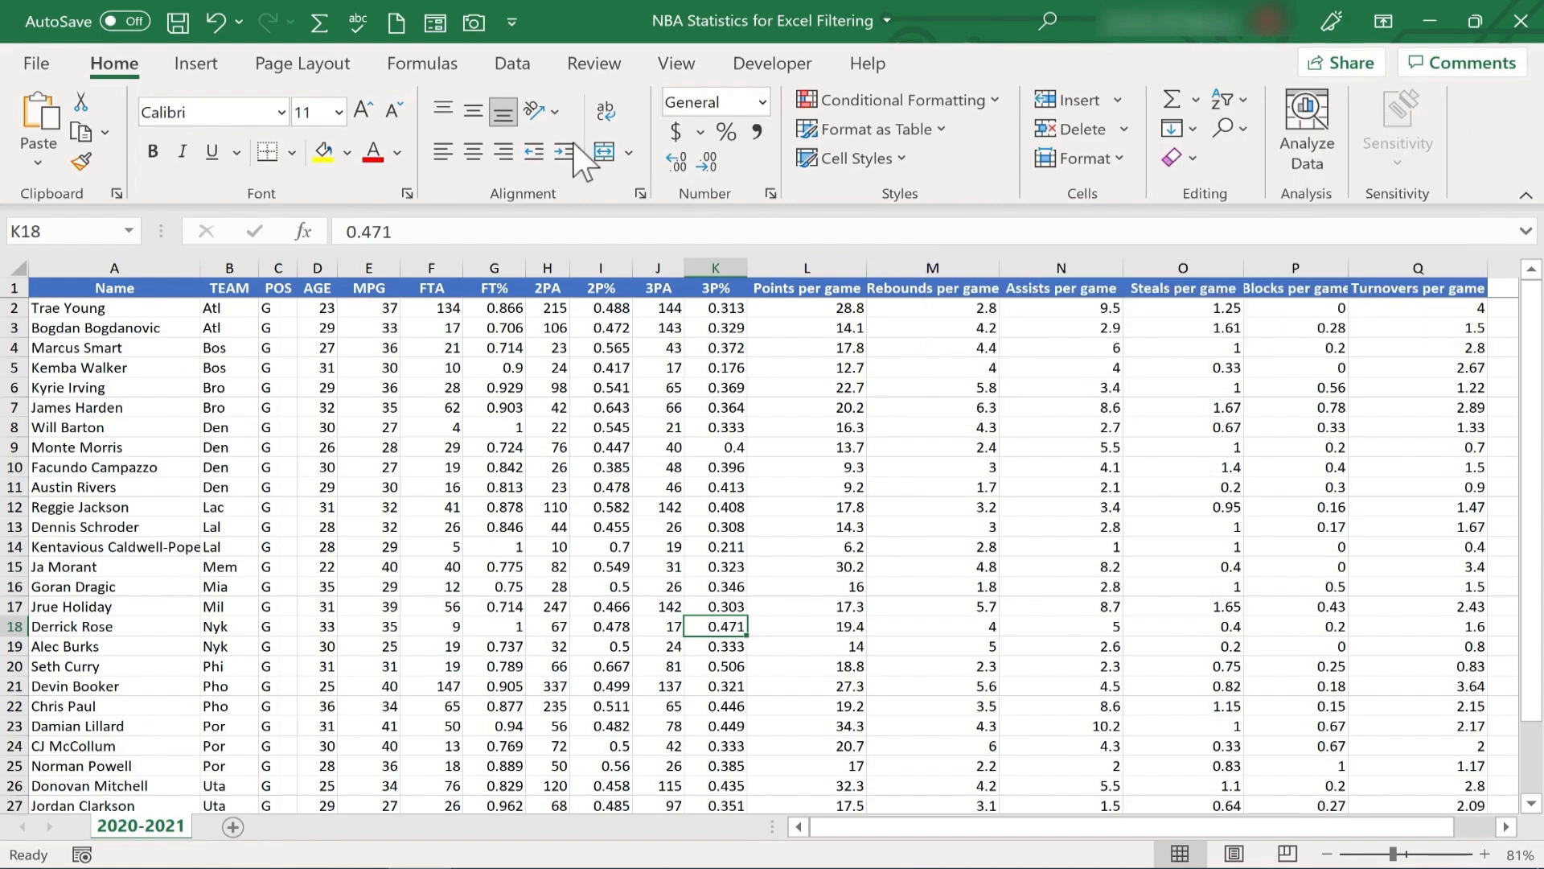
- Turn on column filtering for the player statistics and view the filter options of the Name column
{"action": "left_click", "coordinate": [511, 70]}
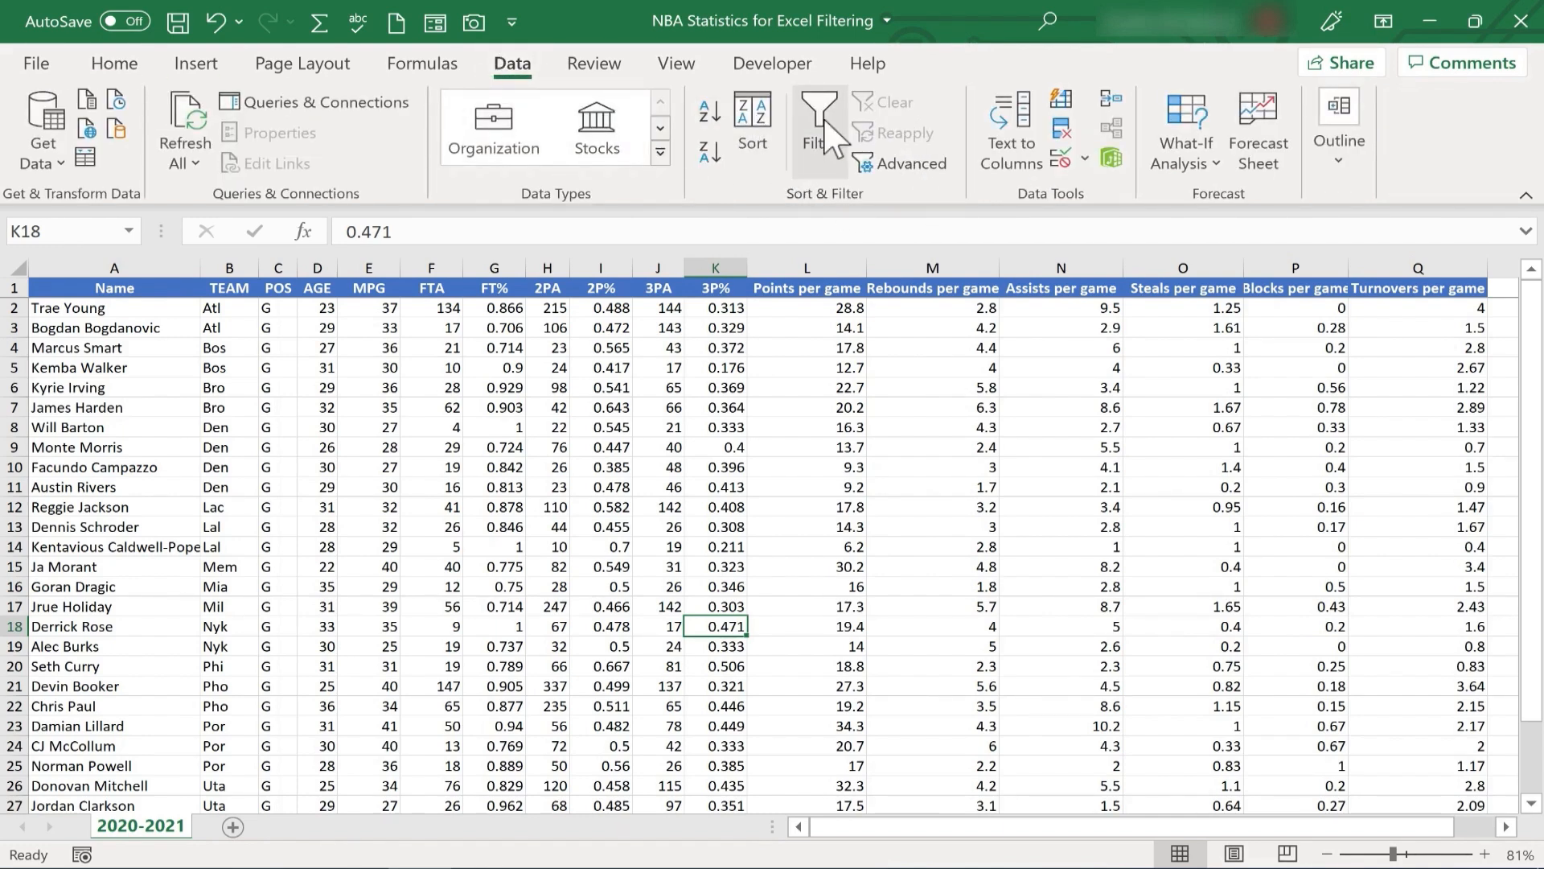
{"action": "left_click", "coordinate": [812, 173]}
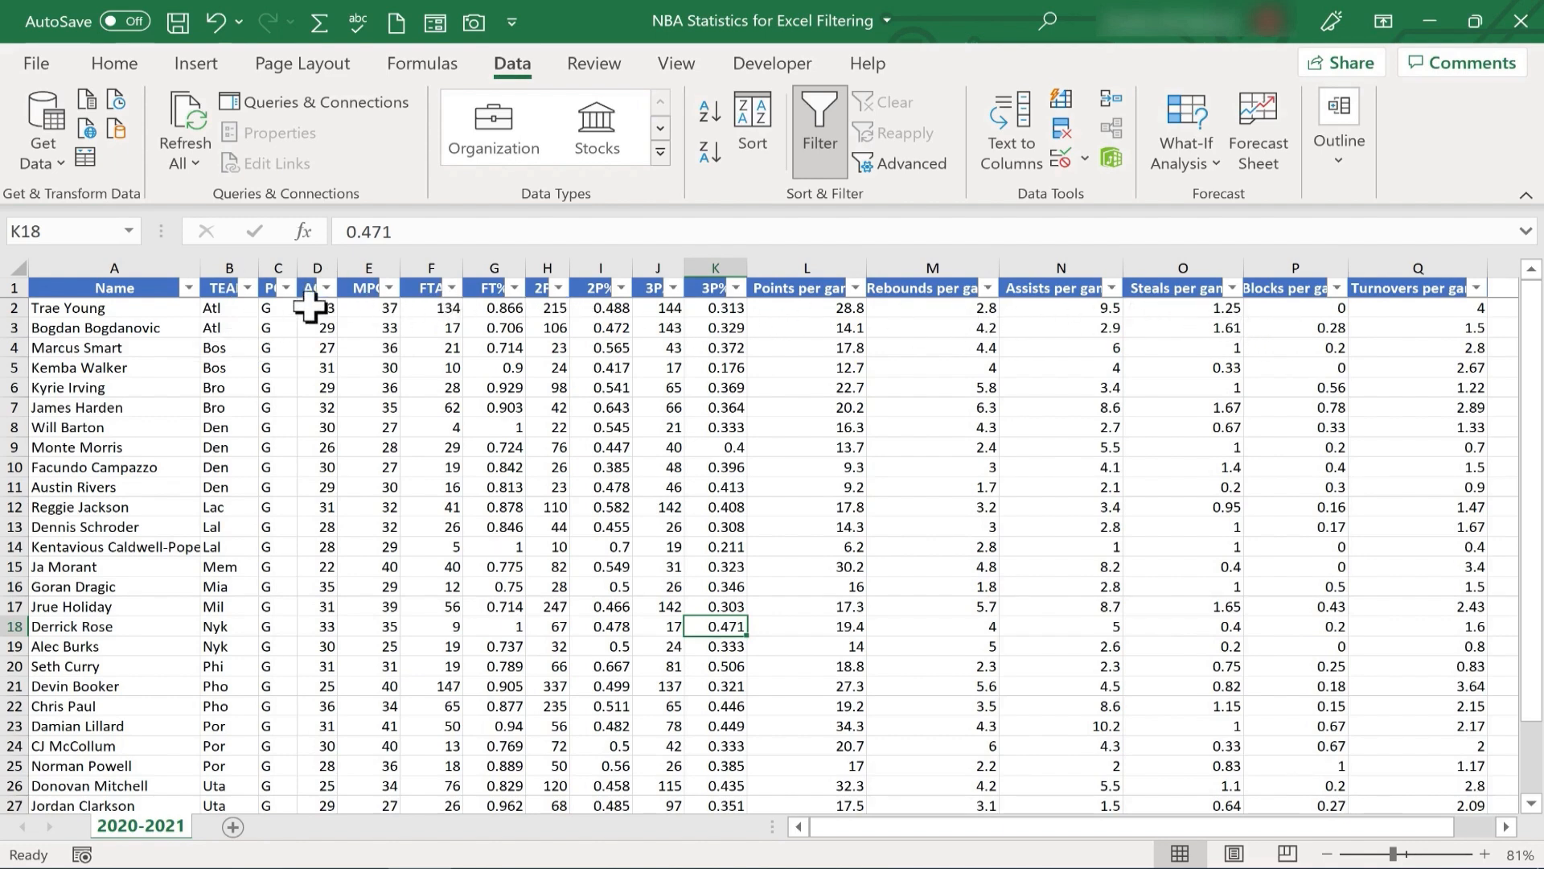
{"action": "left_click", "coordinate": [187, 288]}
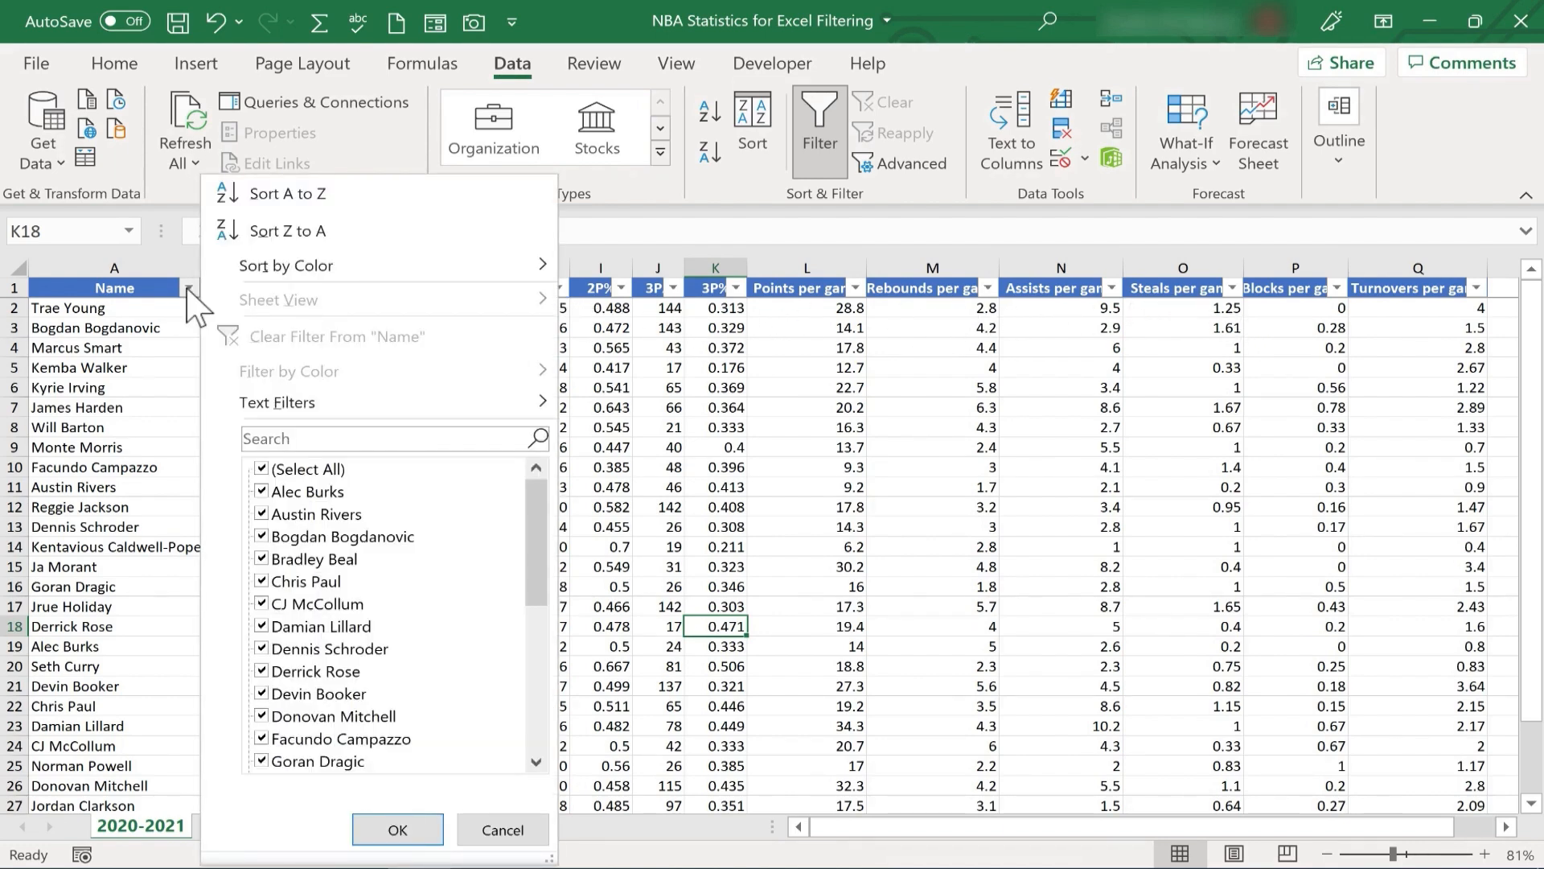
{"action": "left_click", "coordinate": [190, 290]}
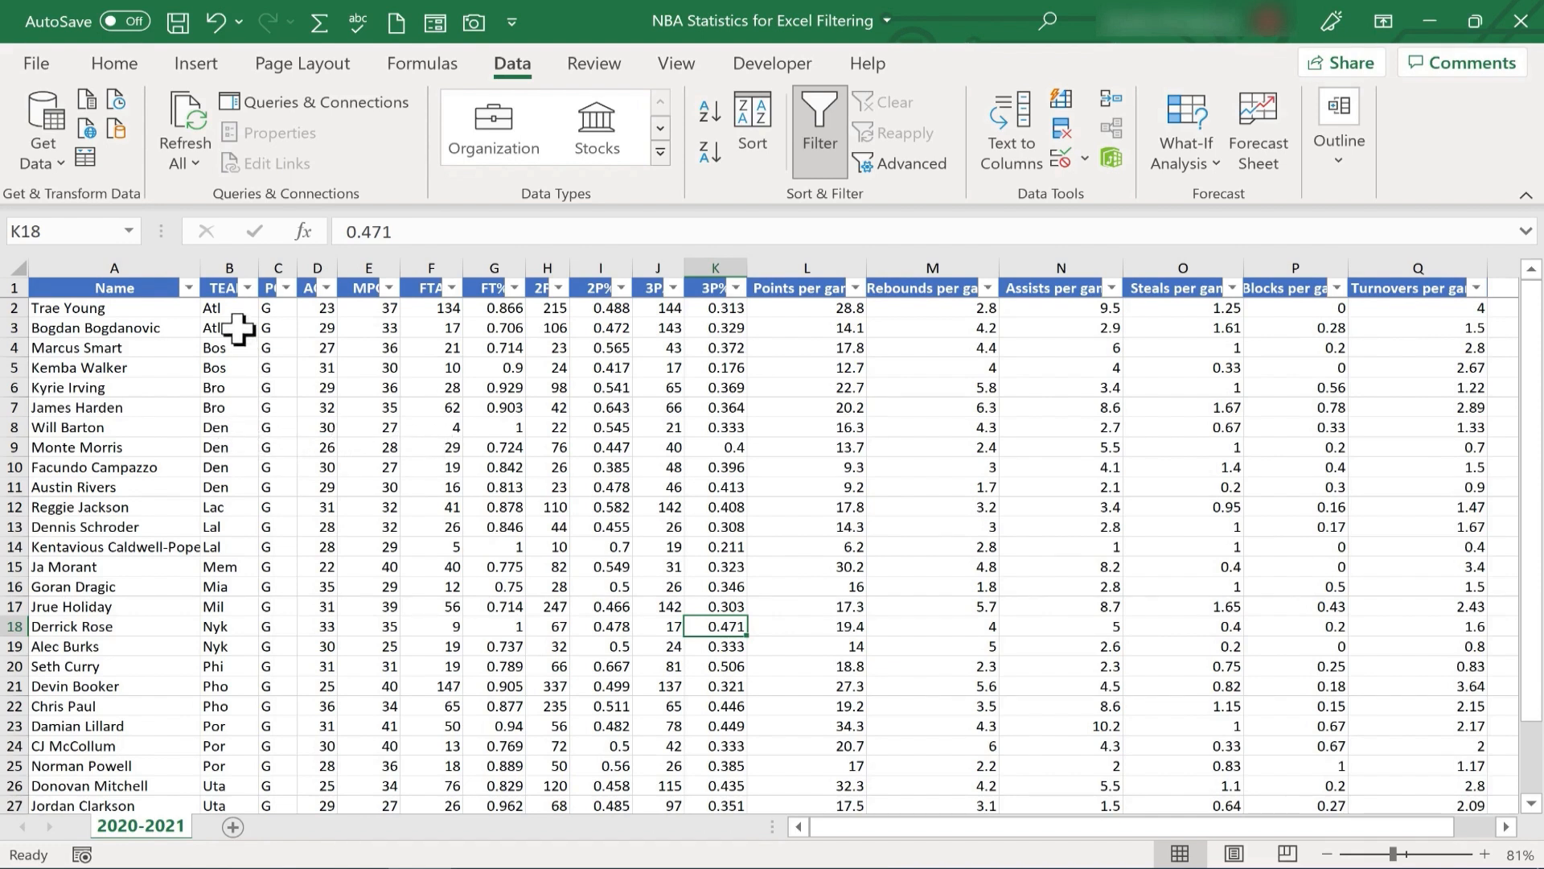
- Filter the TEAM column to show only the Den players
{"action": "left_click", "coordinate": [248, 288]}
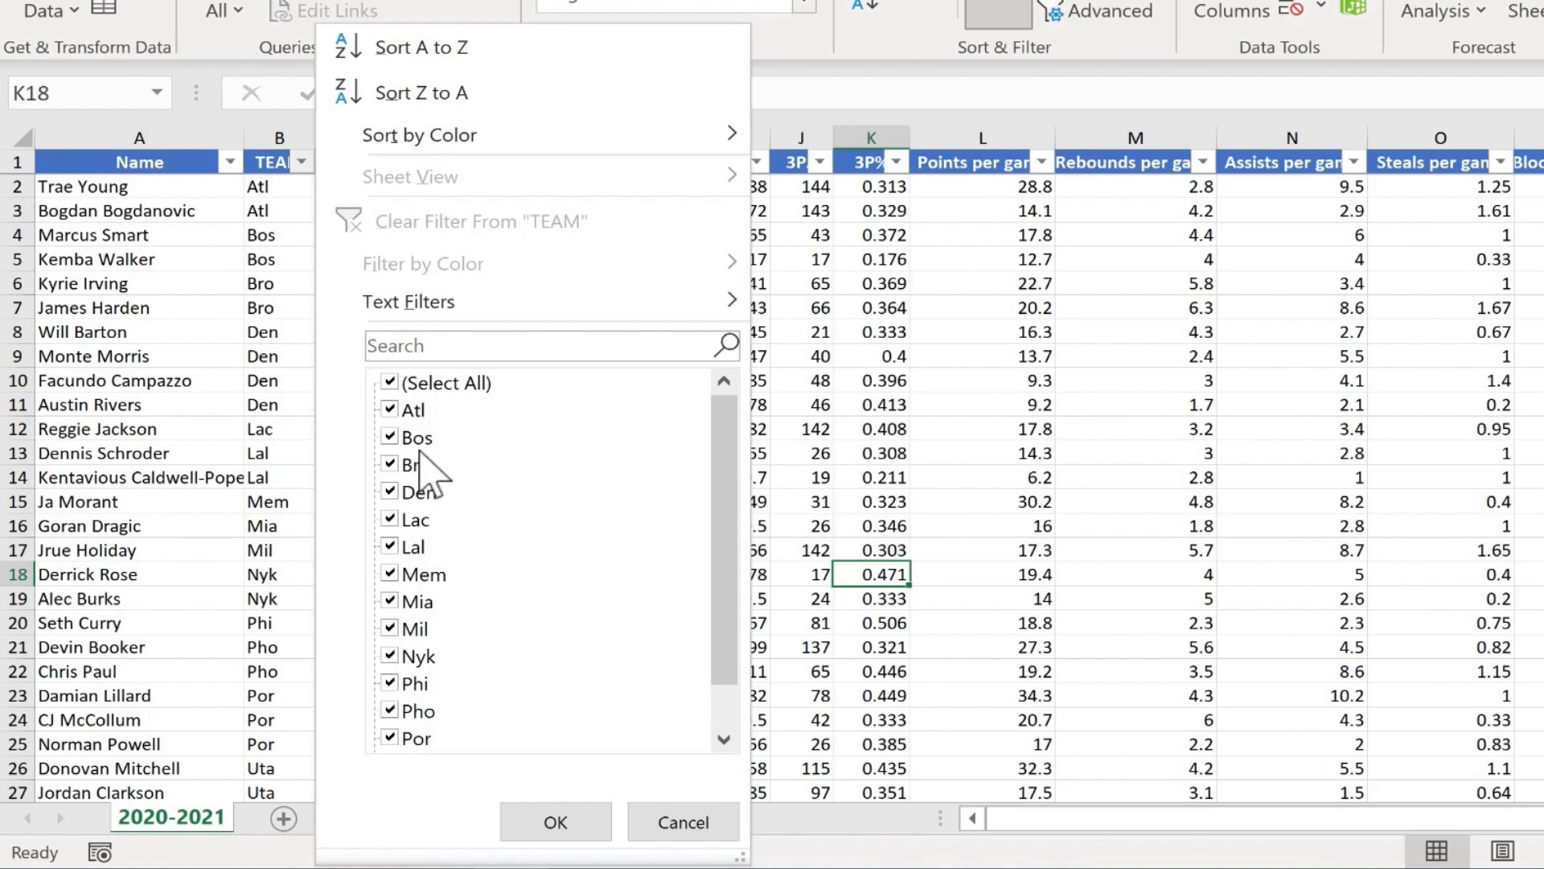
{"action": "left_click", "coordinate": [391, 383]}
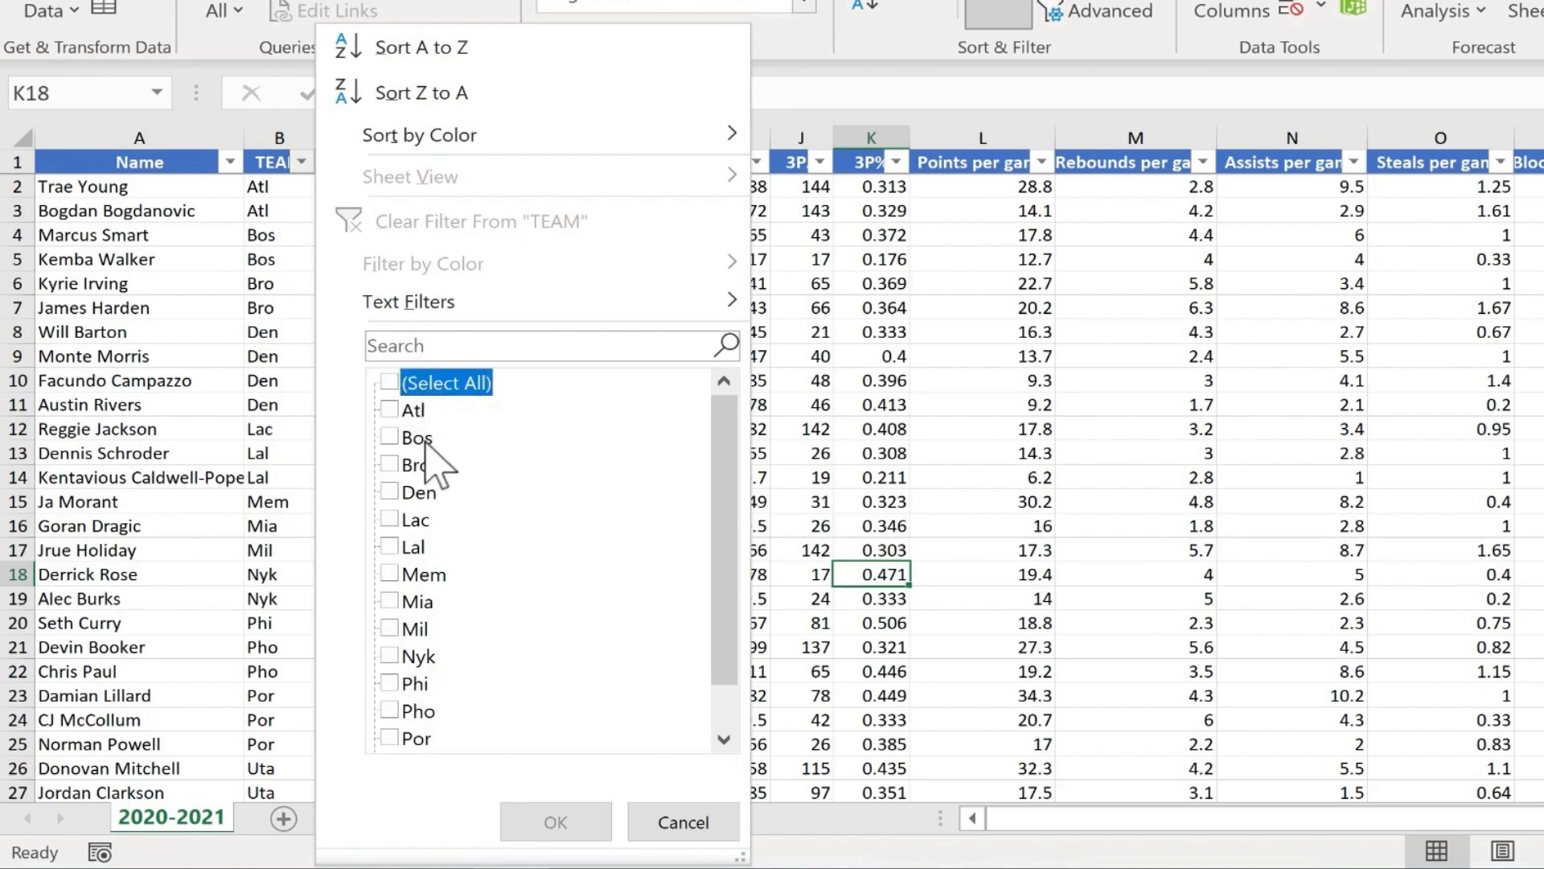
{"action": "left_click", "coordinate": [390, 492]}
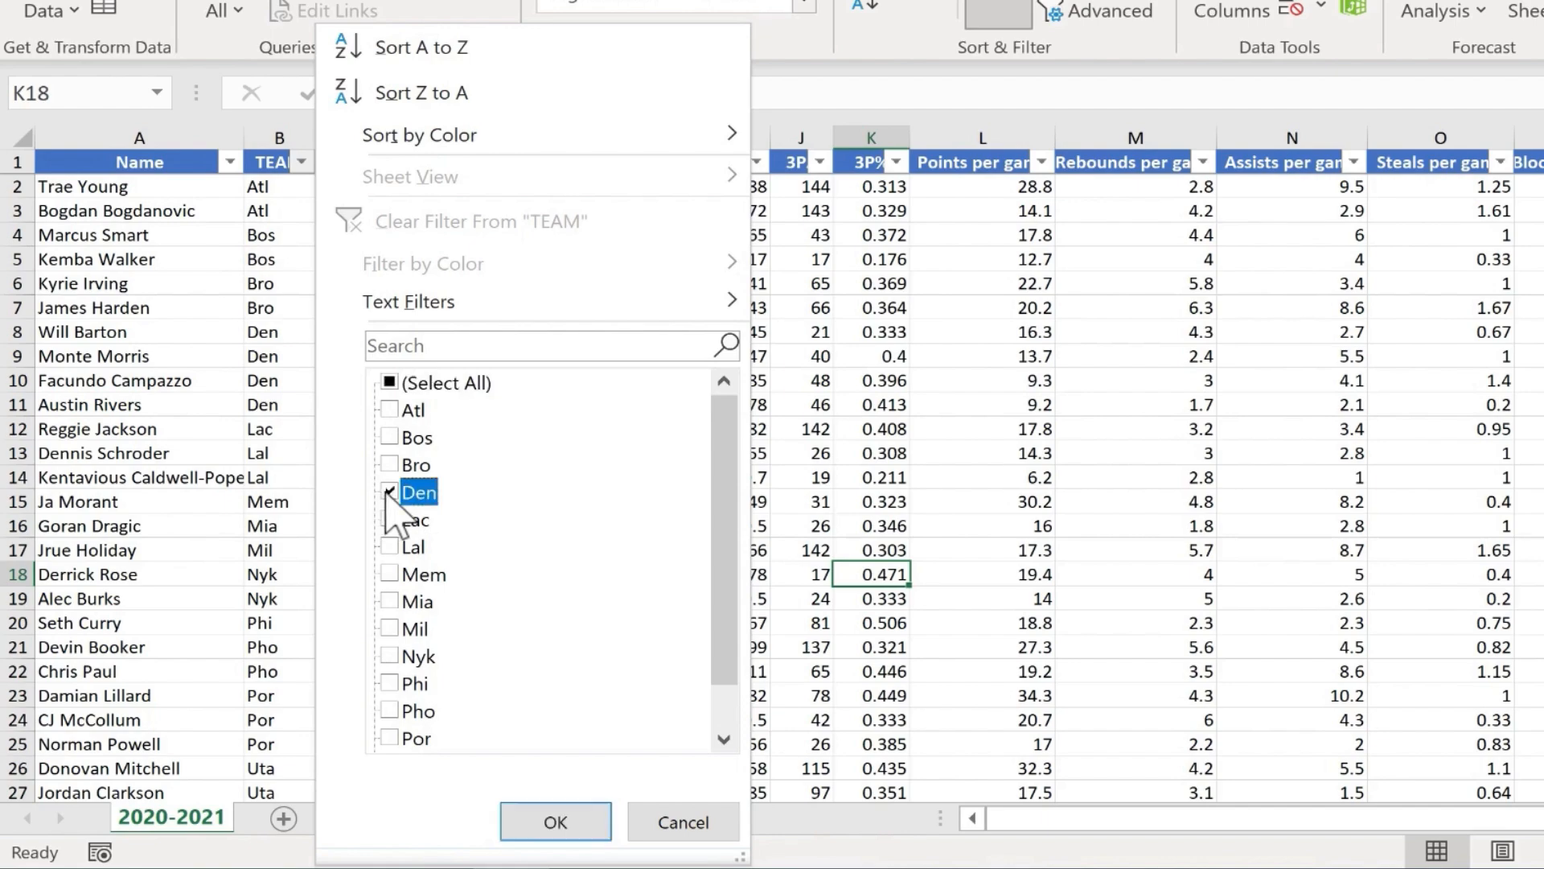
{"action": "left_click", "coordinate": [555, 822]}
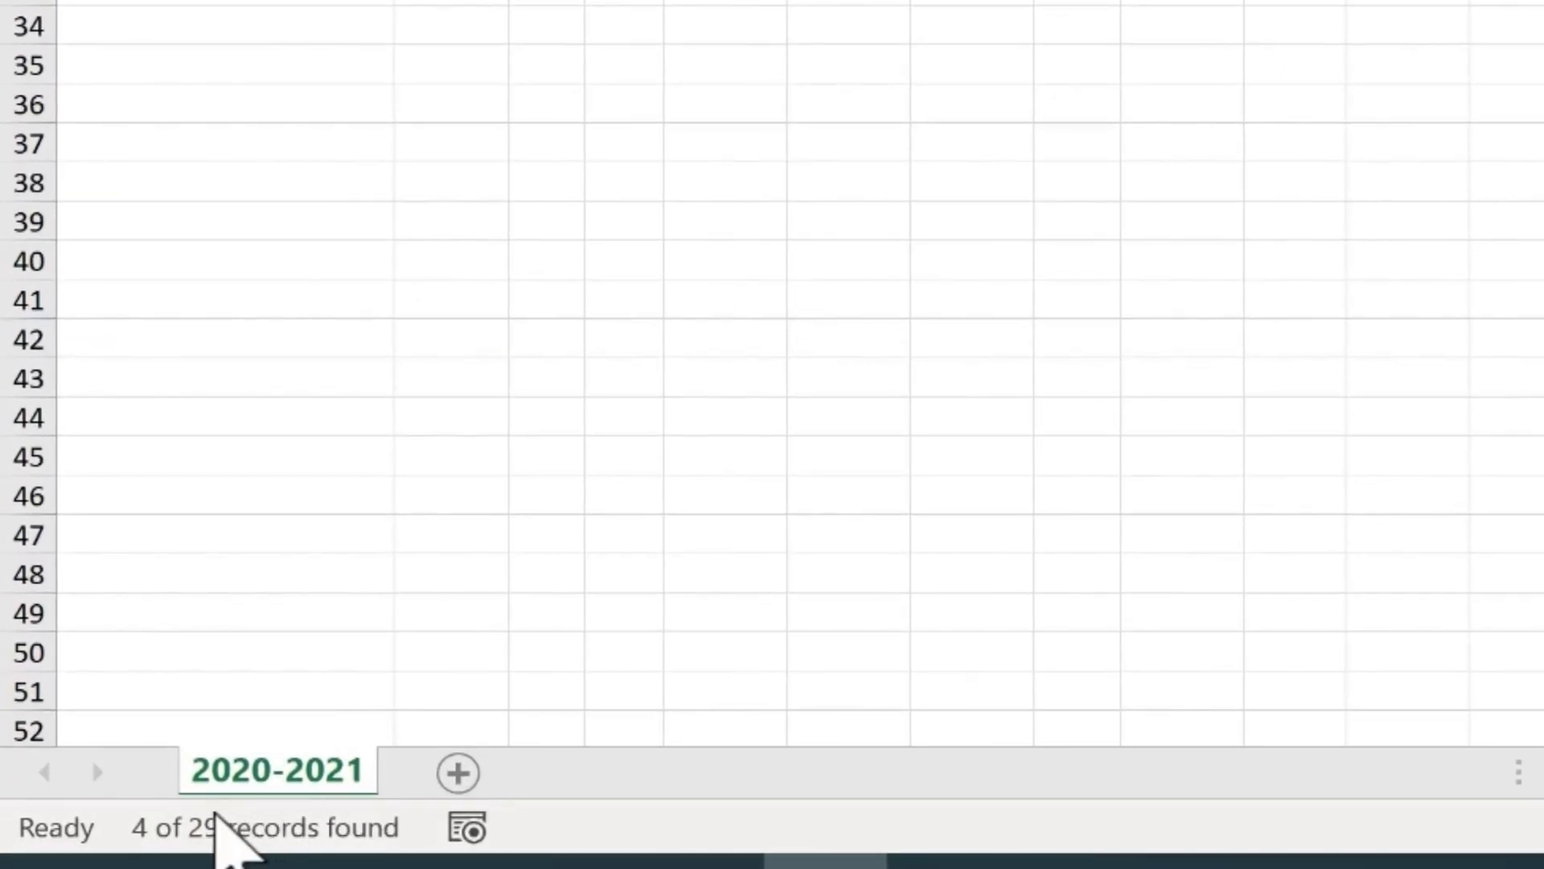
- Clear the filter from the TEAM column
{"action": "mouse_move", "coordinate": [199, 818]}
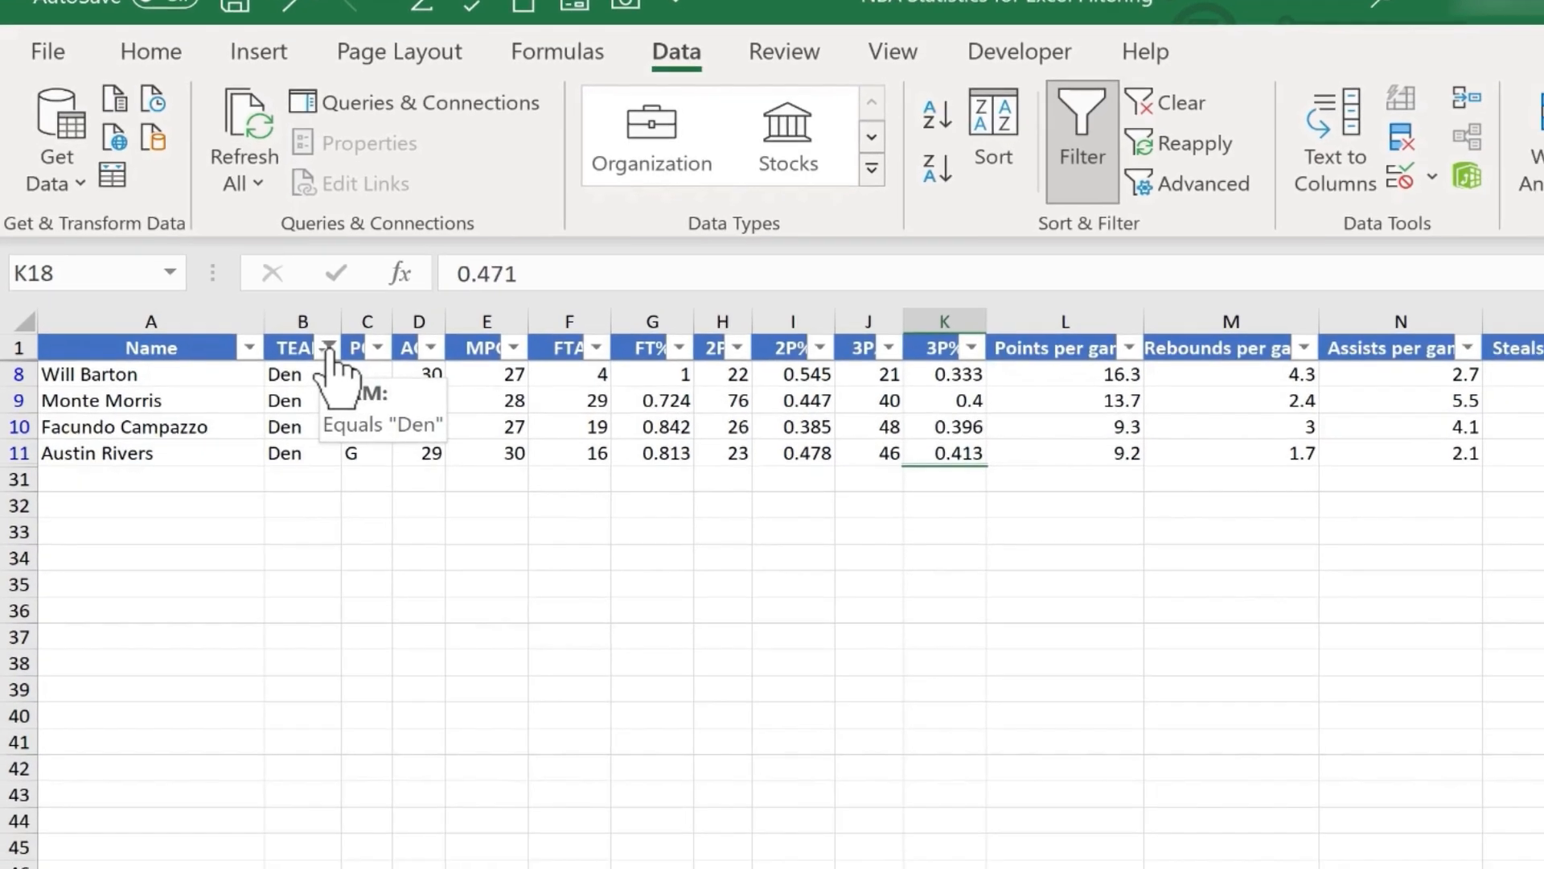
{"action": "left_click", "coordinate": [349, 404]}
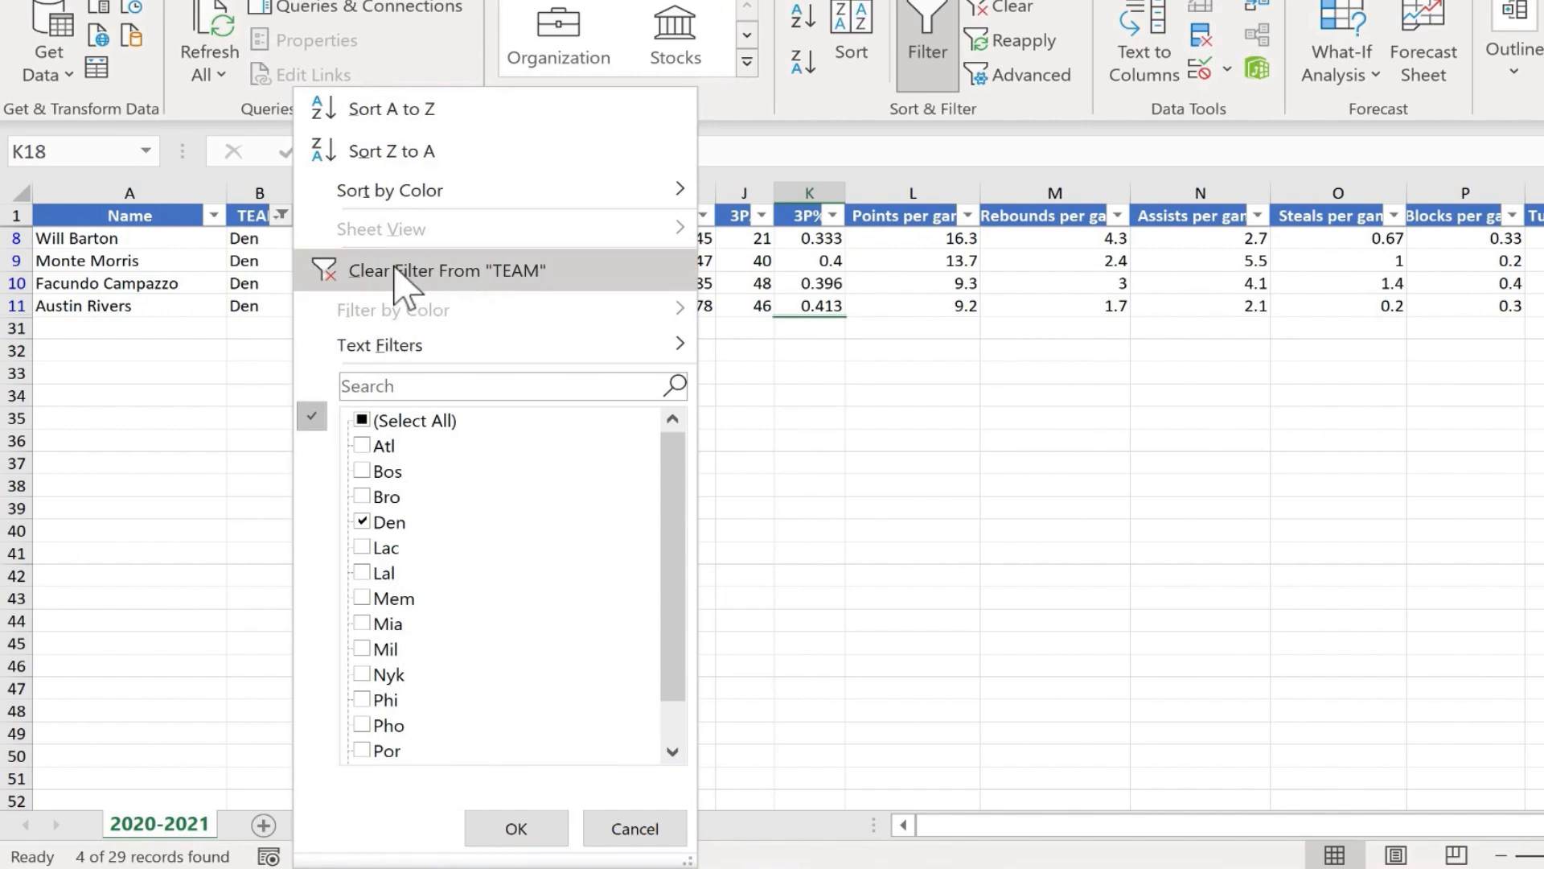
{"action": "left_click", "coordinate": [400, 274]}
{"action": "left_click", "coordinate": [417, 262]}
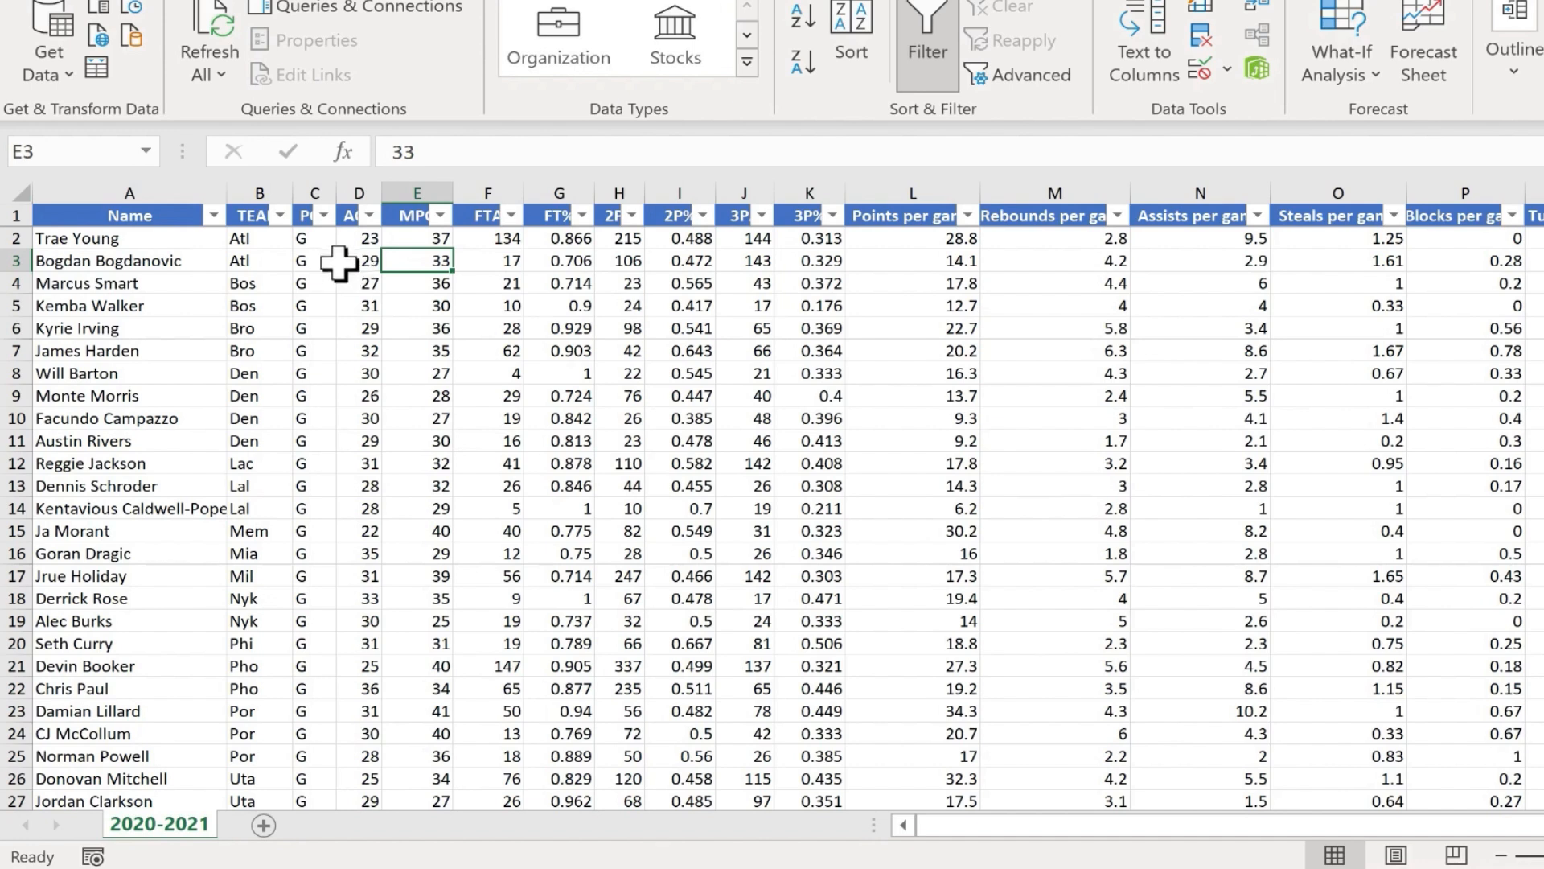
{"action": "key", "text": "Right"}
{"action": "key", "text": "Right"}
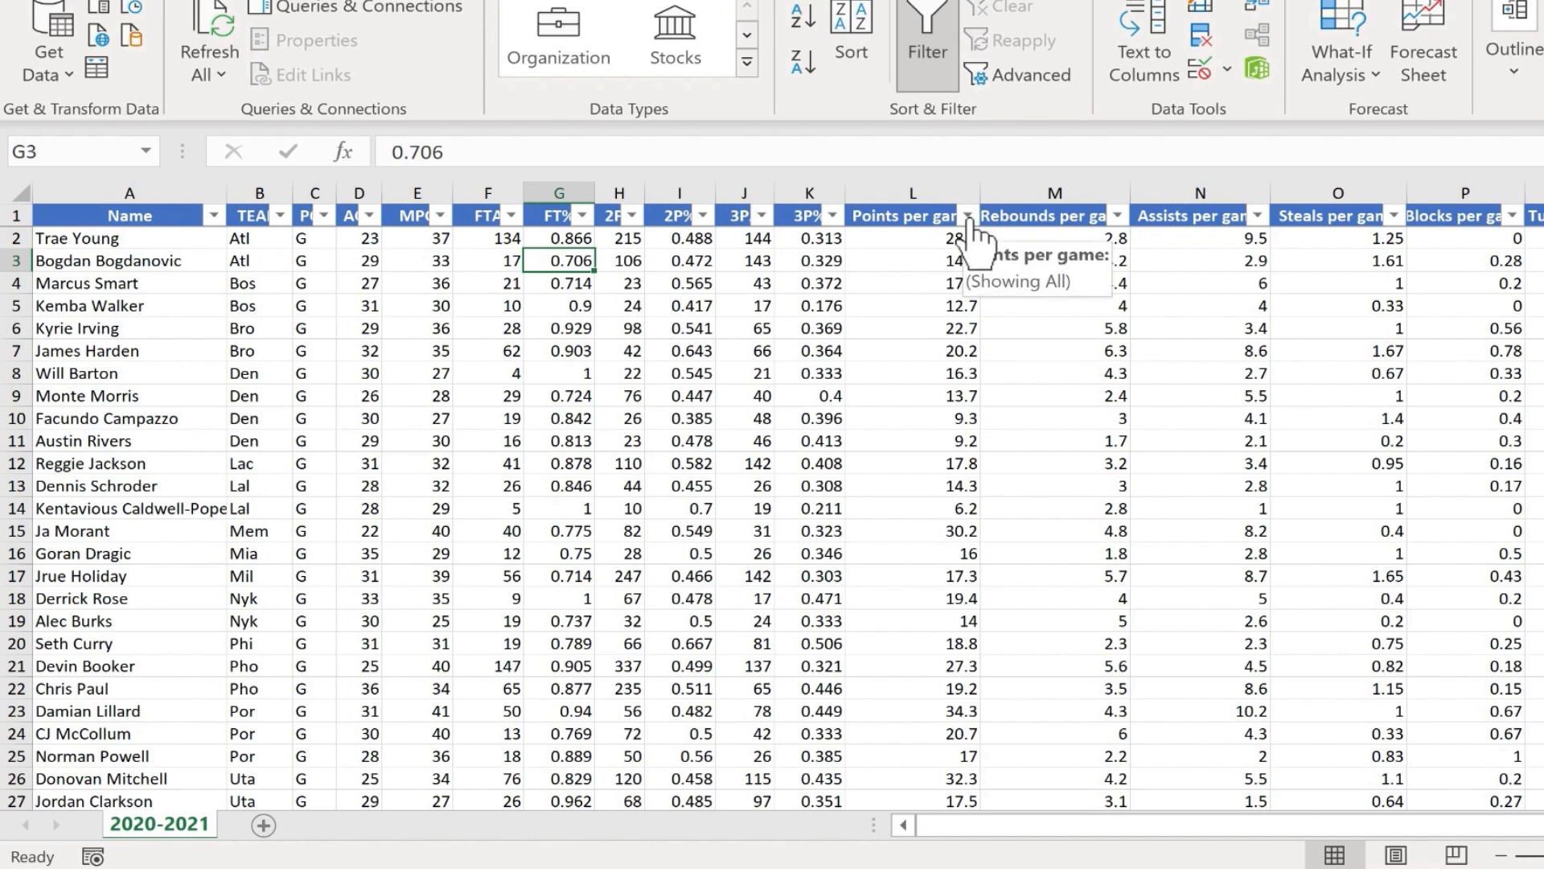
{"action": "left_click", "coordinate": [969, 215]}
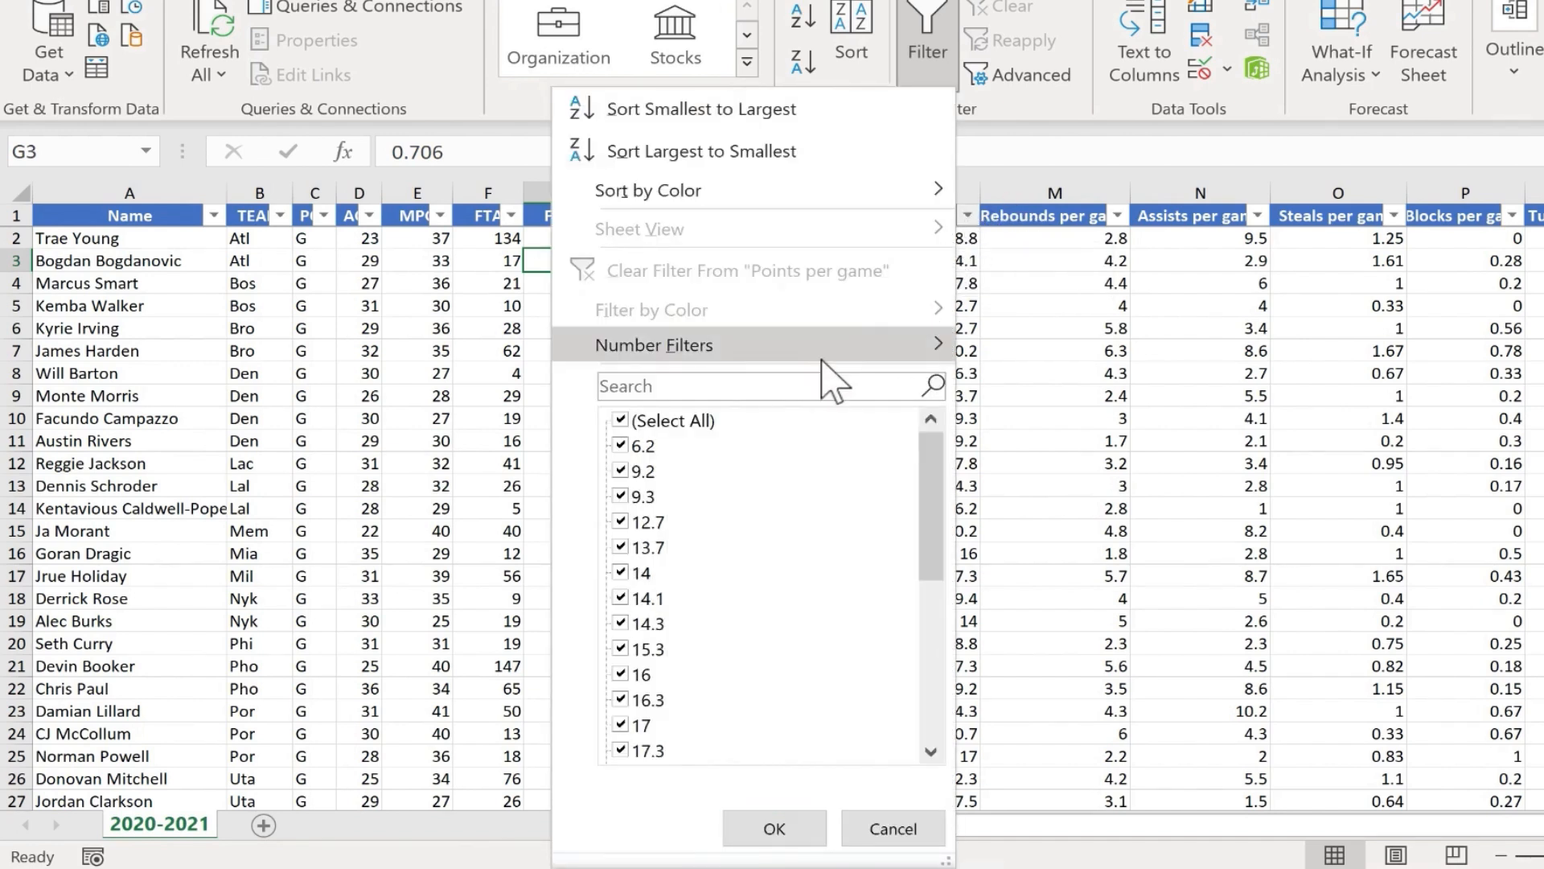
{"action": "left_click", "coordinate": [621, 421]}
{"action": "scroll", "coordinate": [626, 619], "scroll_direction": "down", "scroll_amount": 5}
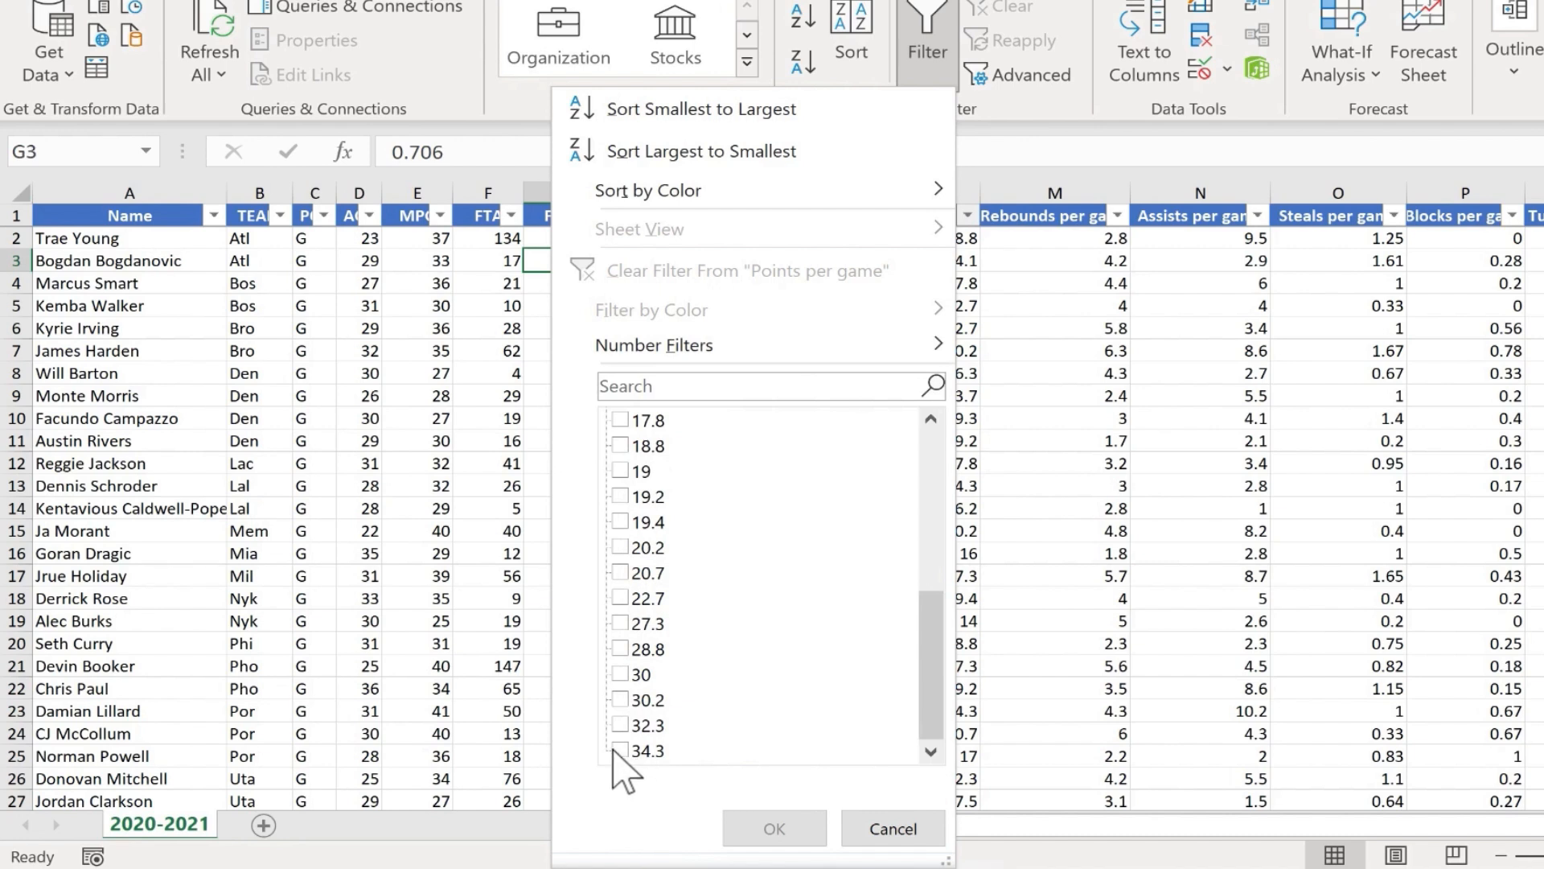
{"action": "left_click", "coordinate": [620, 750]}
{"action": "left_click", "coordinate": [621, 725]}
{"action": "left_click", "coordinate": [621, 674]}
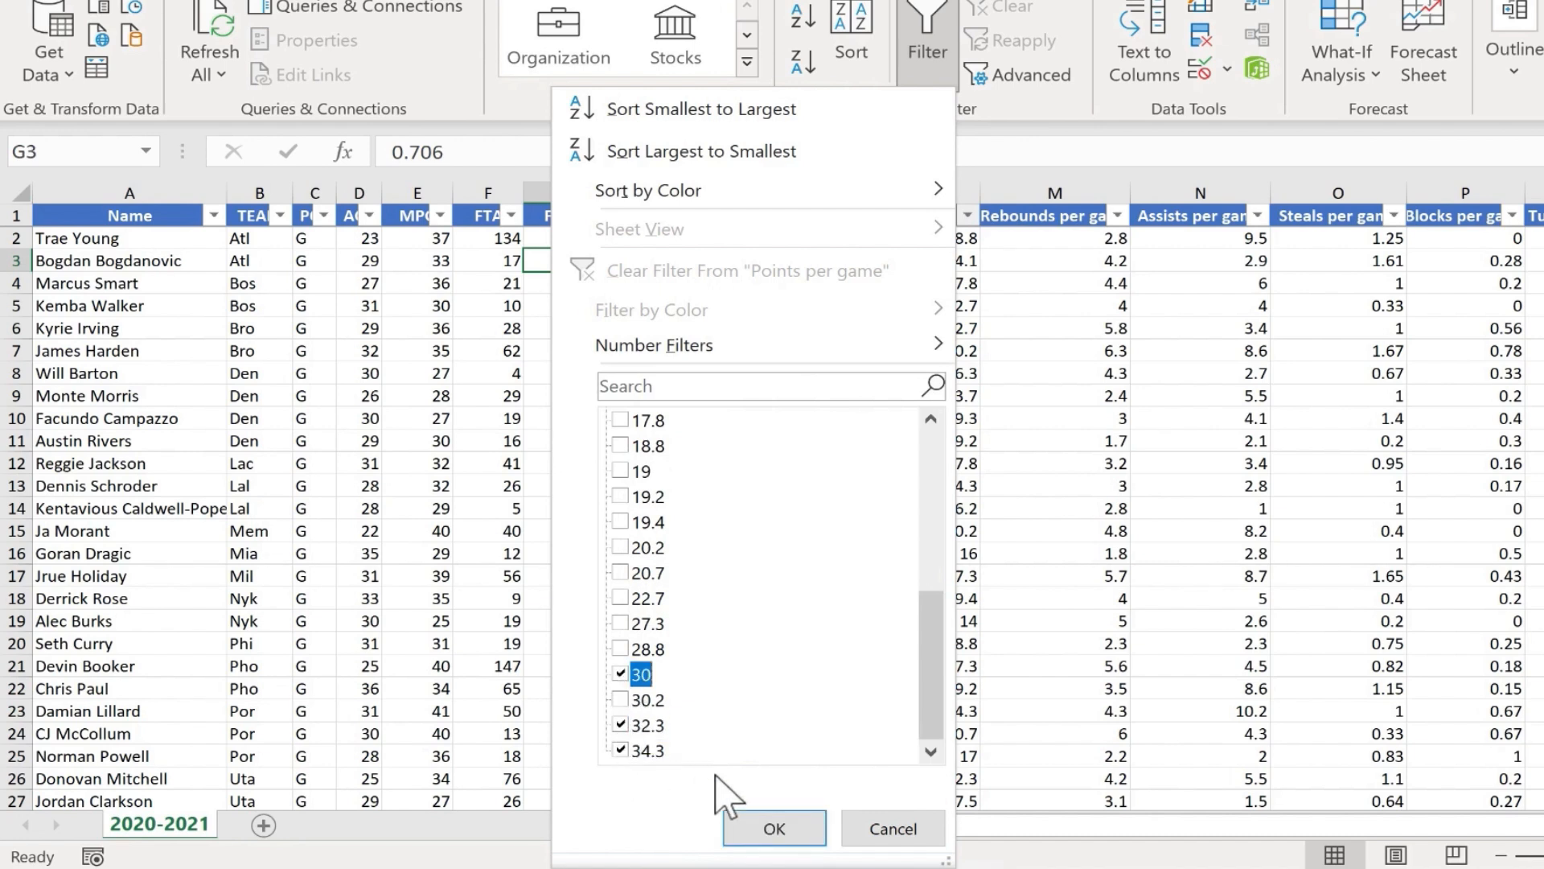
{"action": "scroll", "coordinate": [624, 434], "scroll_direction": "up", "scroll_amount": 5}
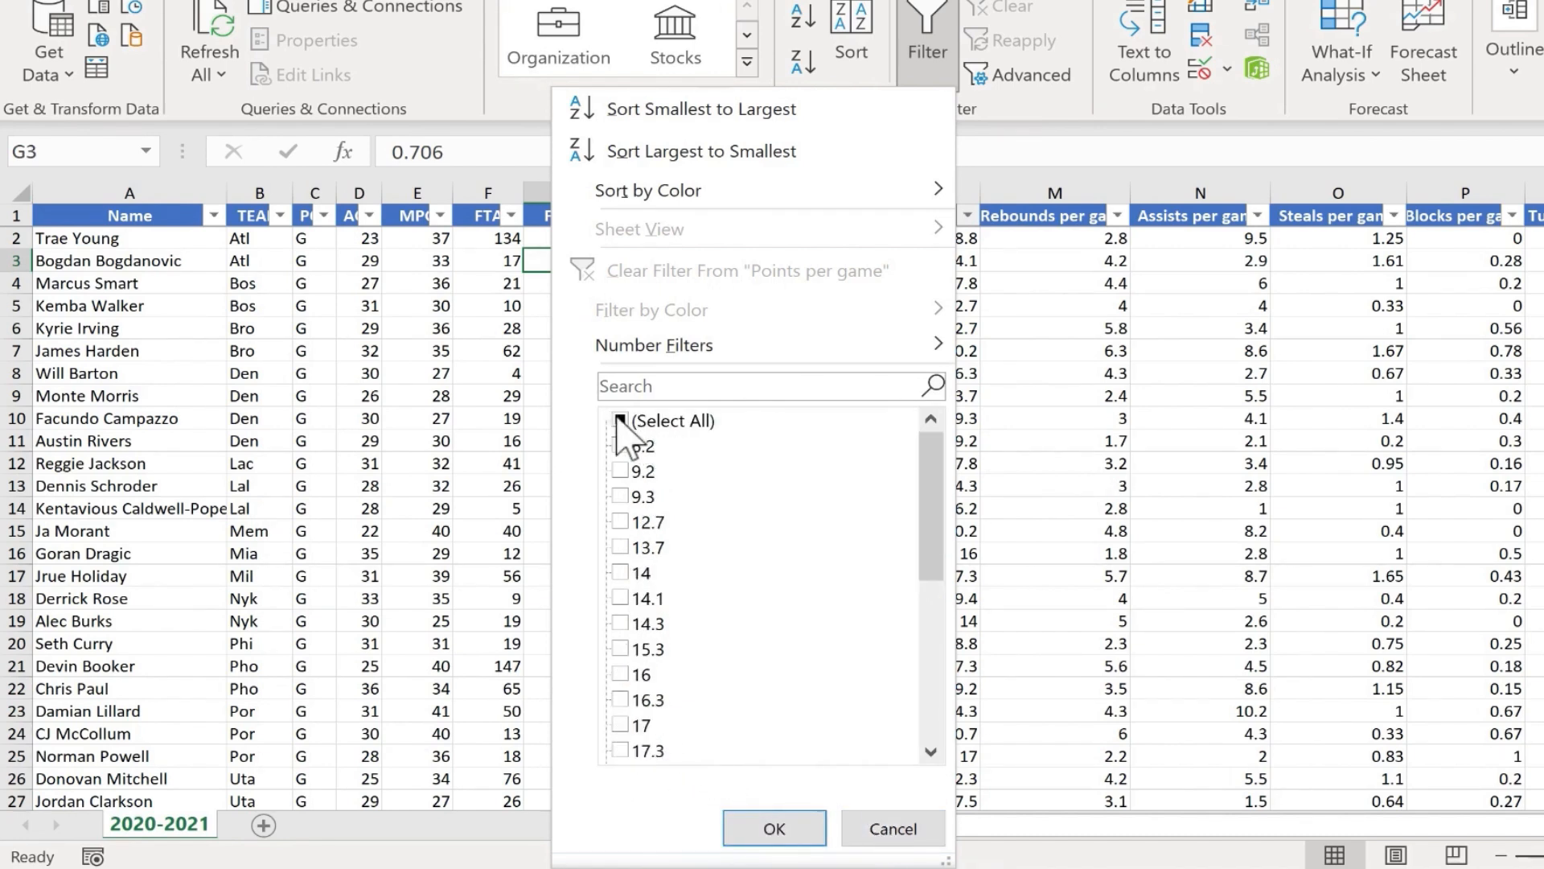
{"action": "left_click", "coordinate": [621, 422]}
{"action": "left_click", "coordinate": [621, 421]}
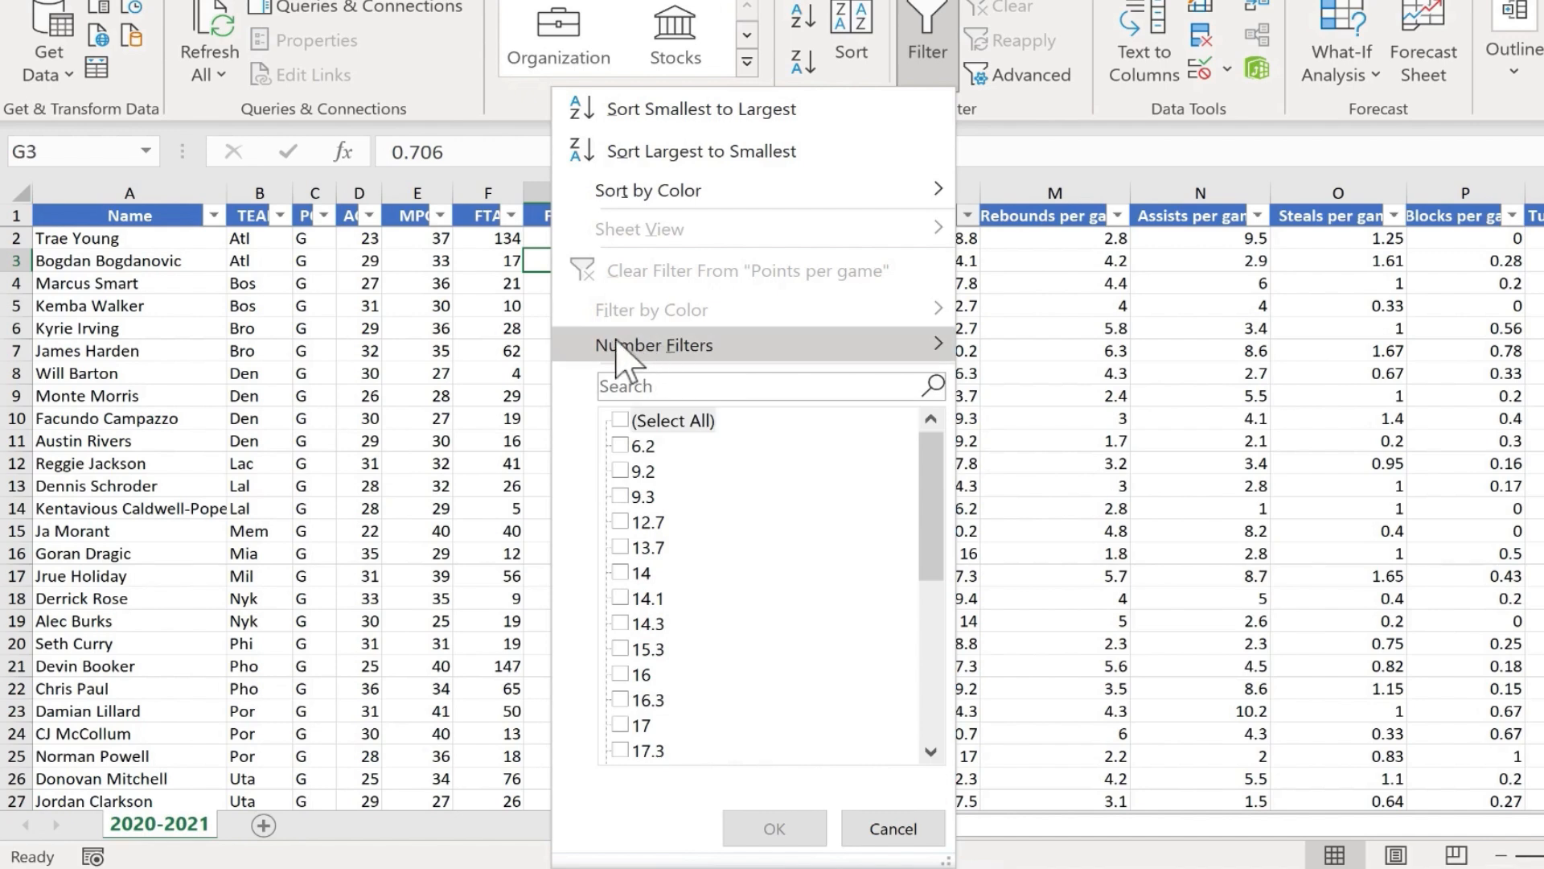
- Filter the Points per game column with a number condition of greater than 20
{"action": "mouse_move", "coordinate": [635, 354]}
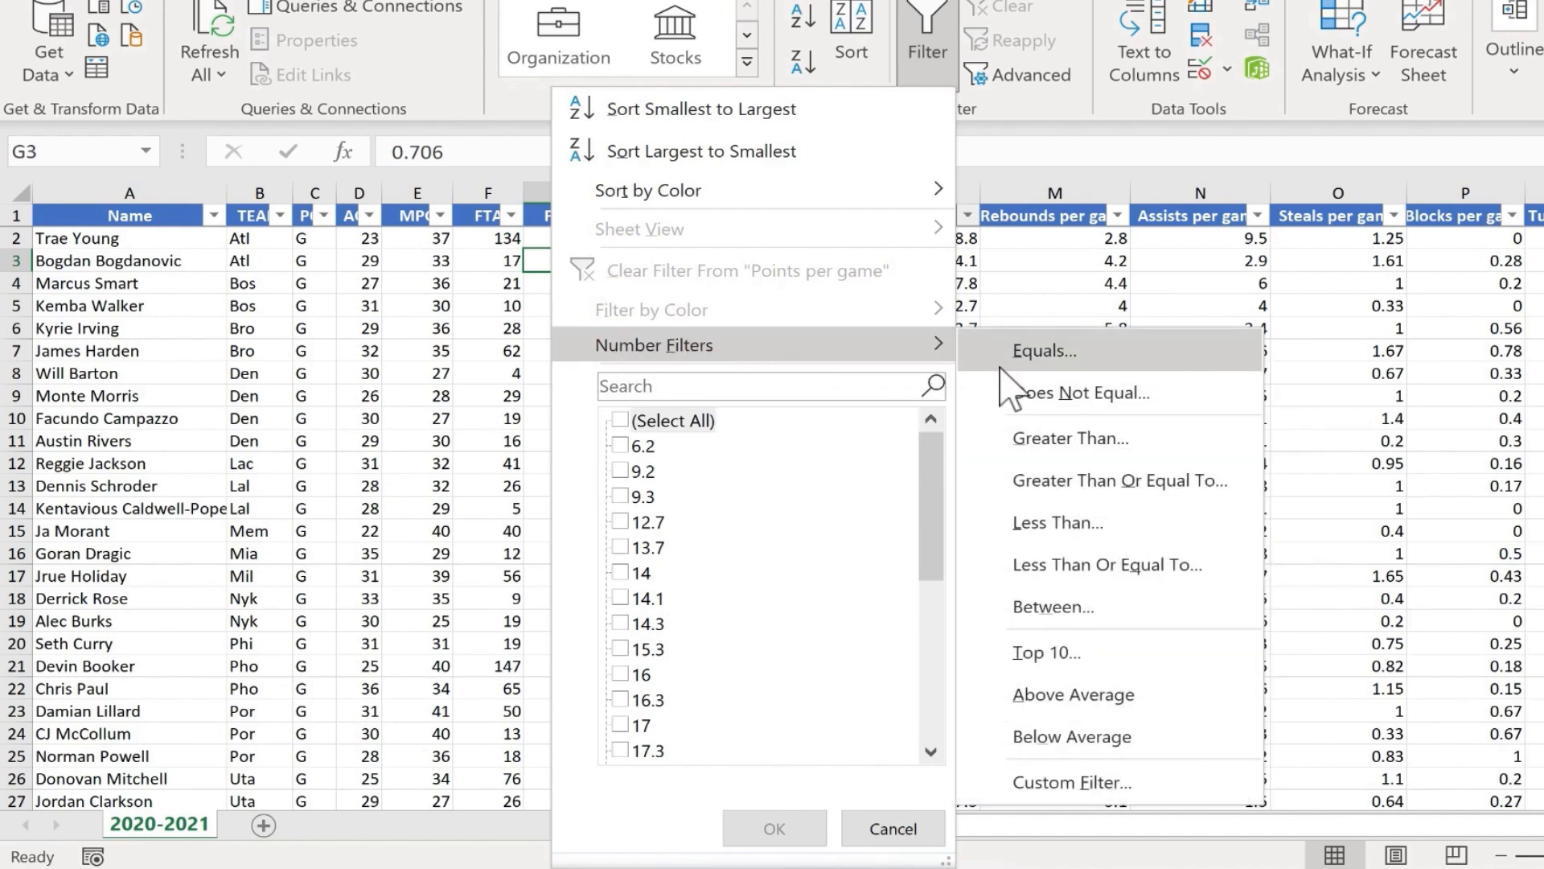
{"action": "left_click", "coordinate": [1044, 452]}
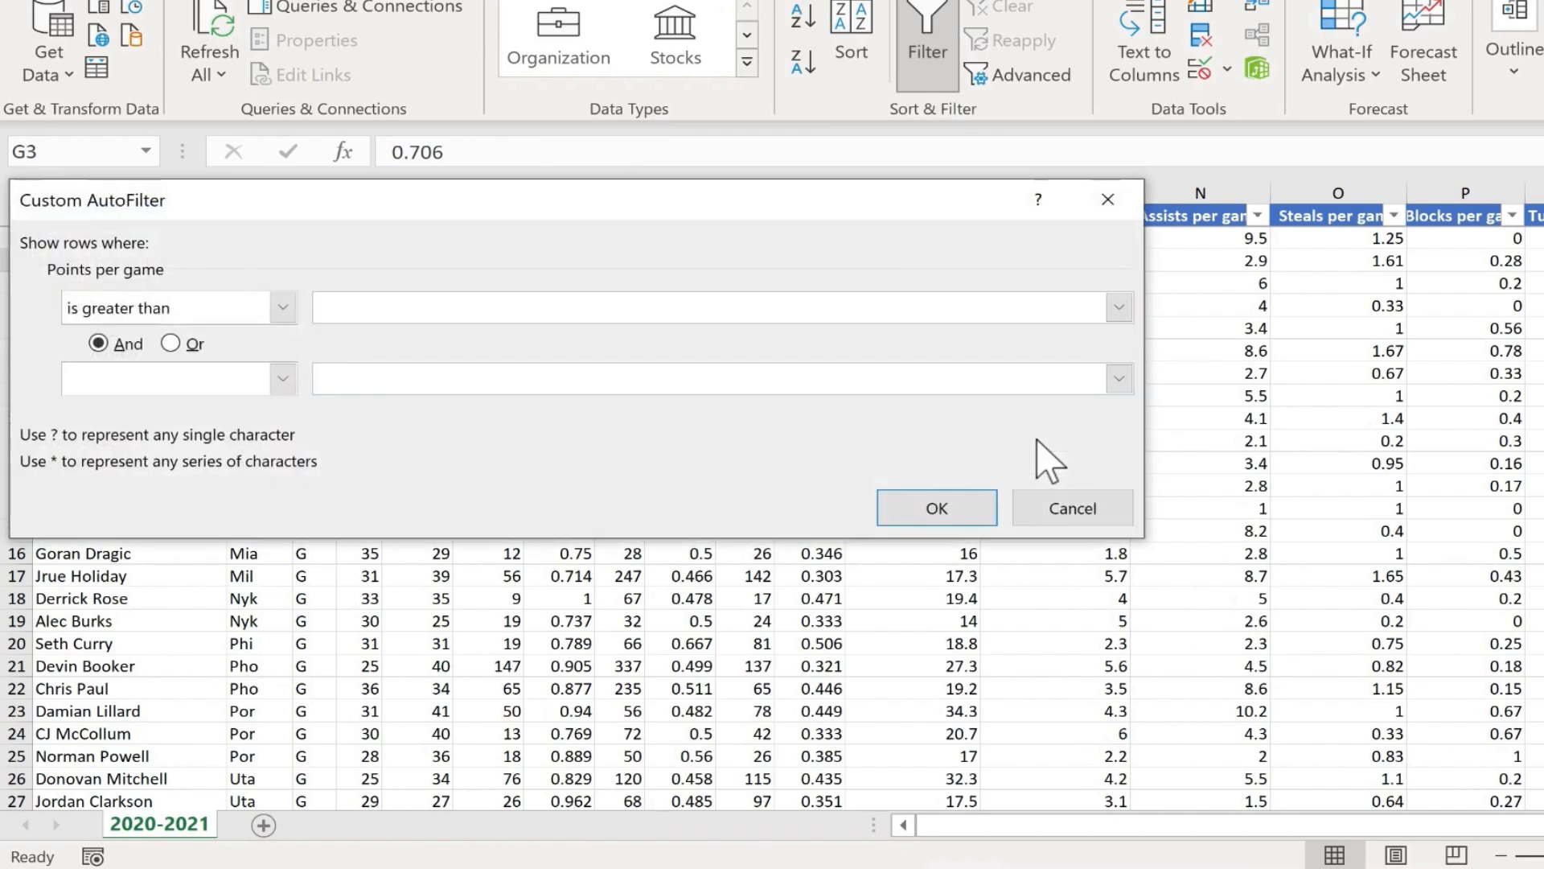
{"action": "type", "text": "20"}
{"action": "left_click", "coordinate": [934, 511]}
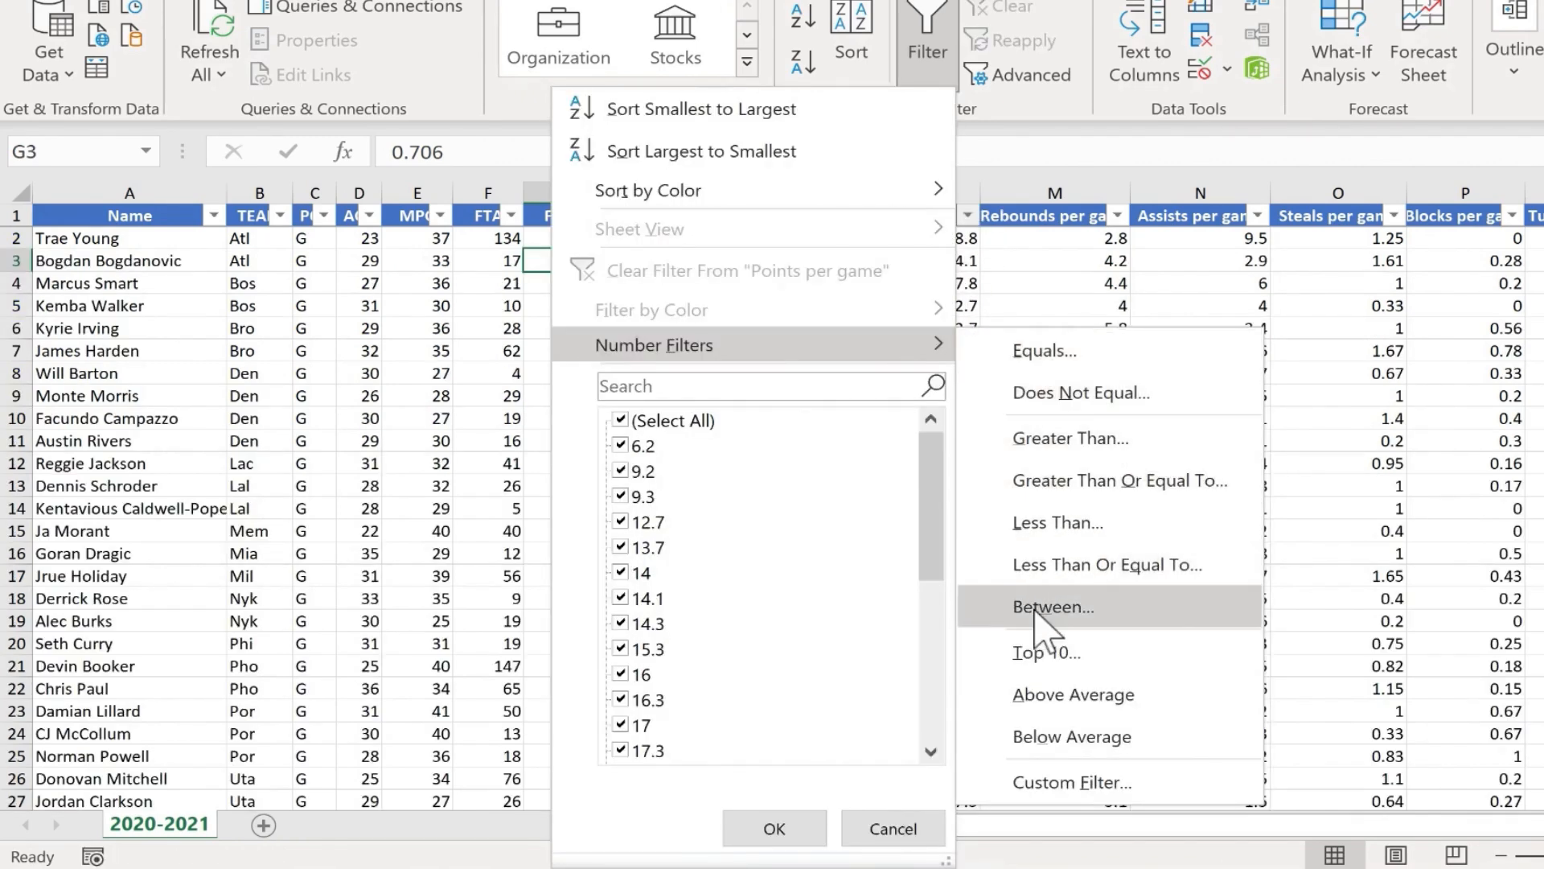
- Filter the Points per game column to the top 10 items
{"action": "left_click", "coordinate": [1099, 663]}
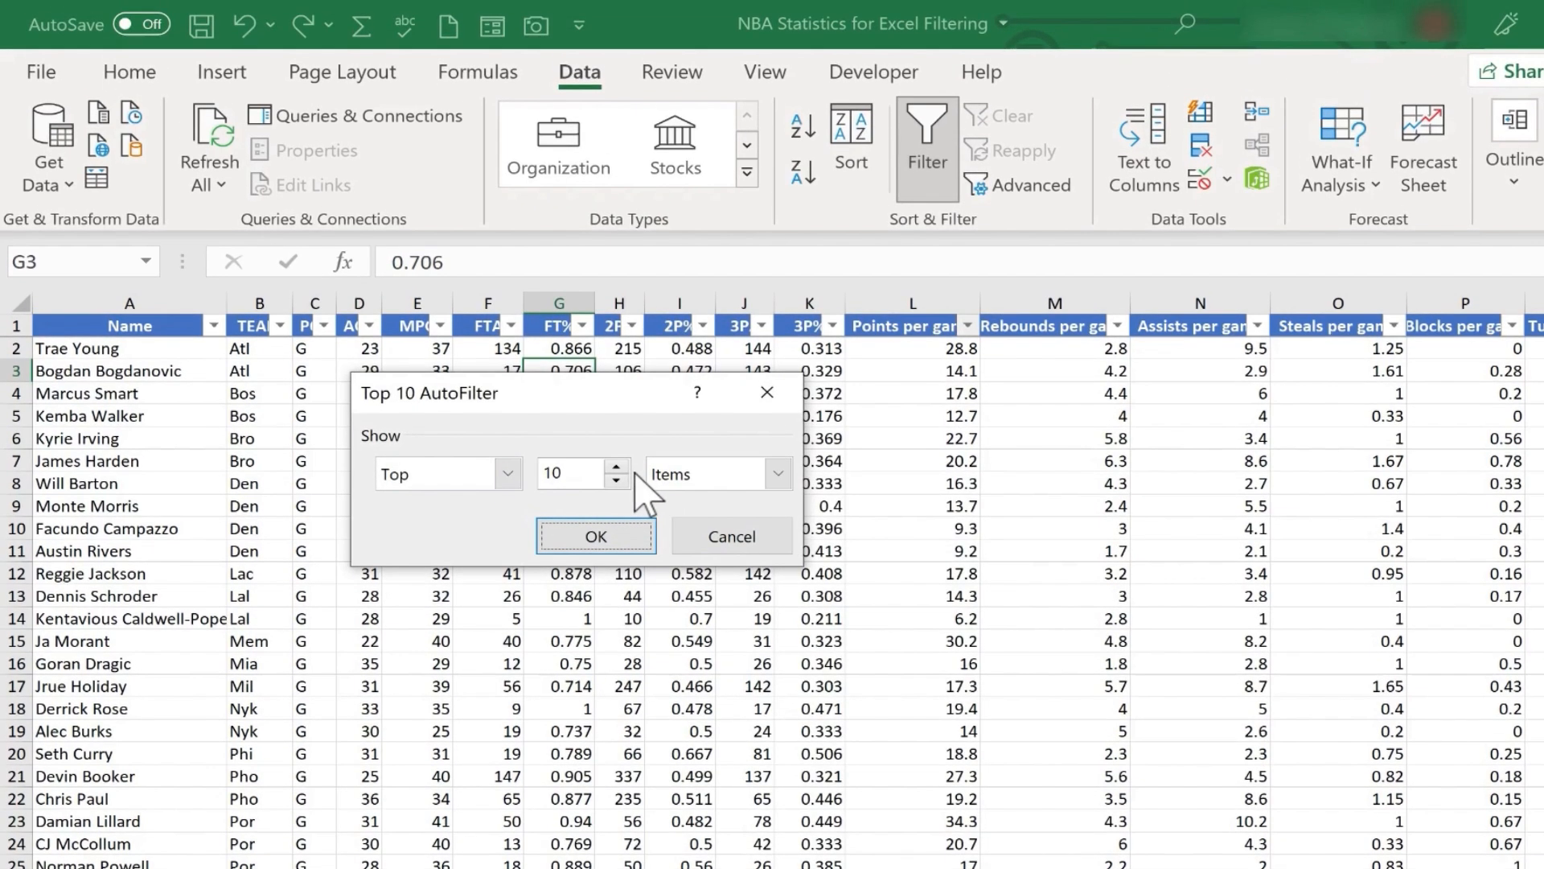
{"action": "left_click", "coordinate": [596, 535]}
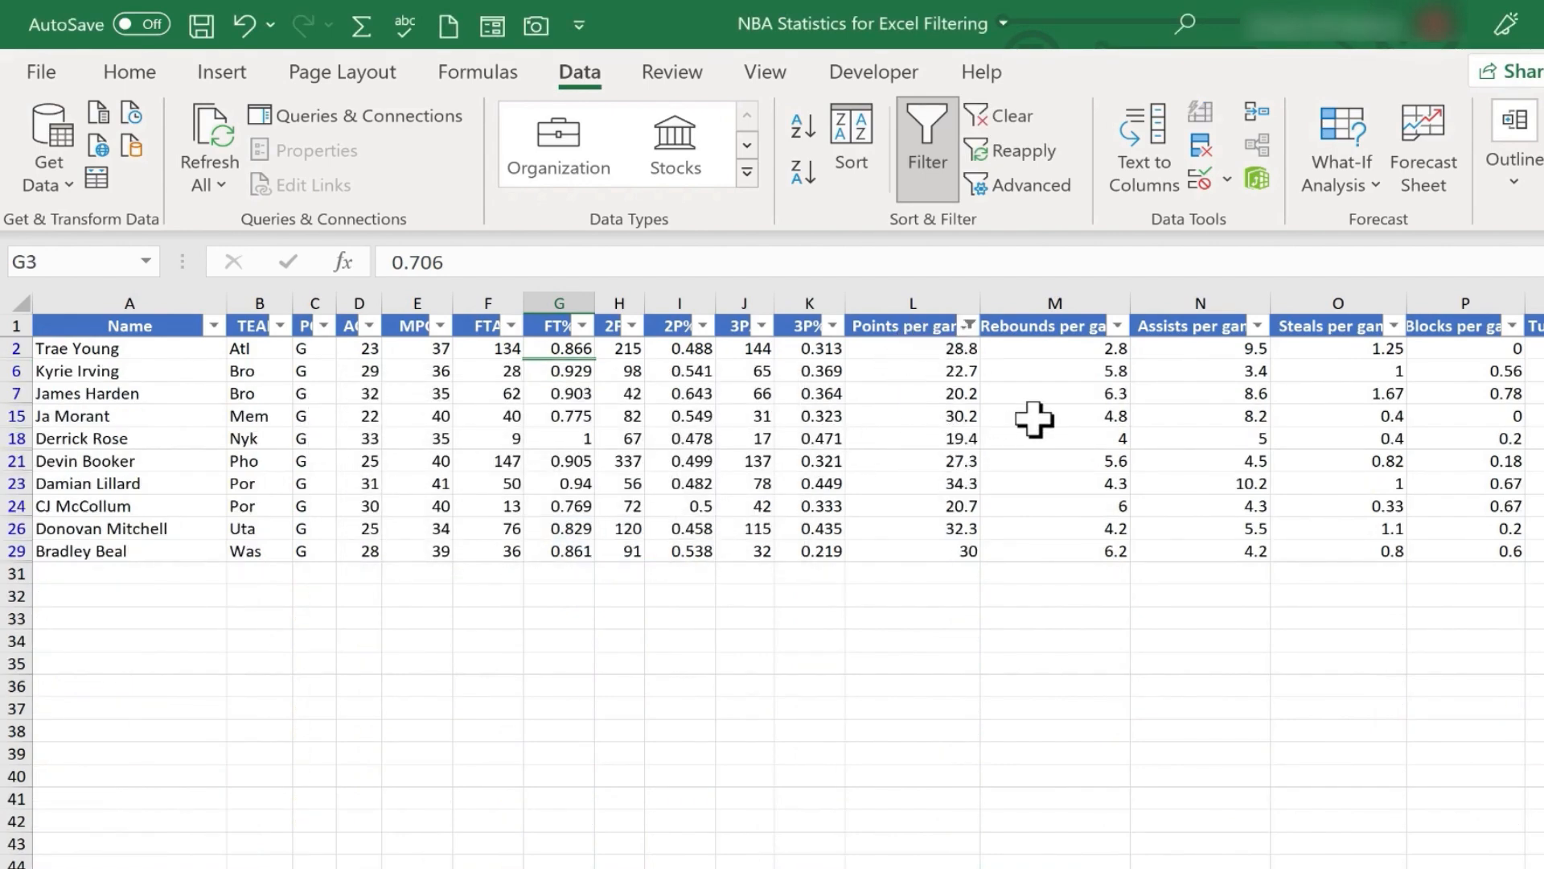
- Add a number filter on the Rebounds per game column showing only values greater than 4
{"action": "left_click", "coordinate": [1115, 325]}
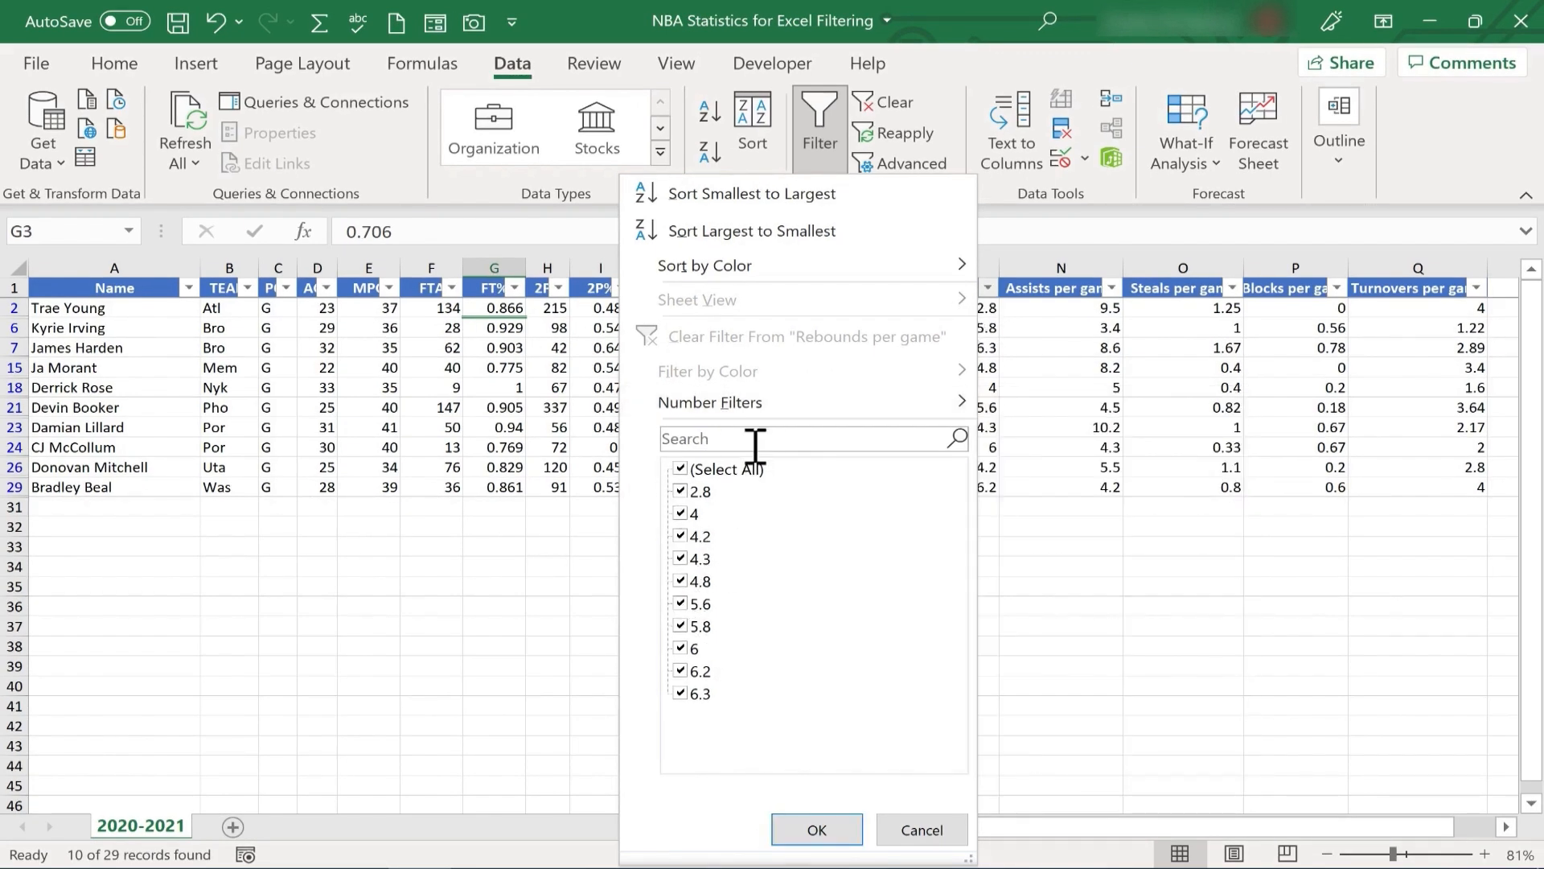
{"action": "mouse_move", "coordinate": [761, 407]}
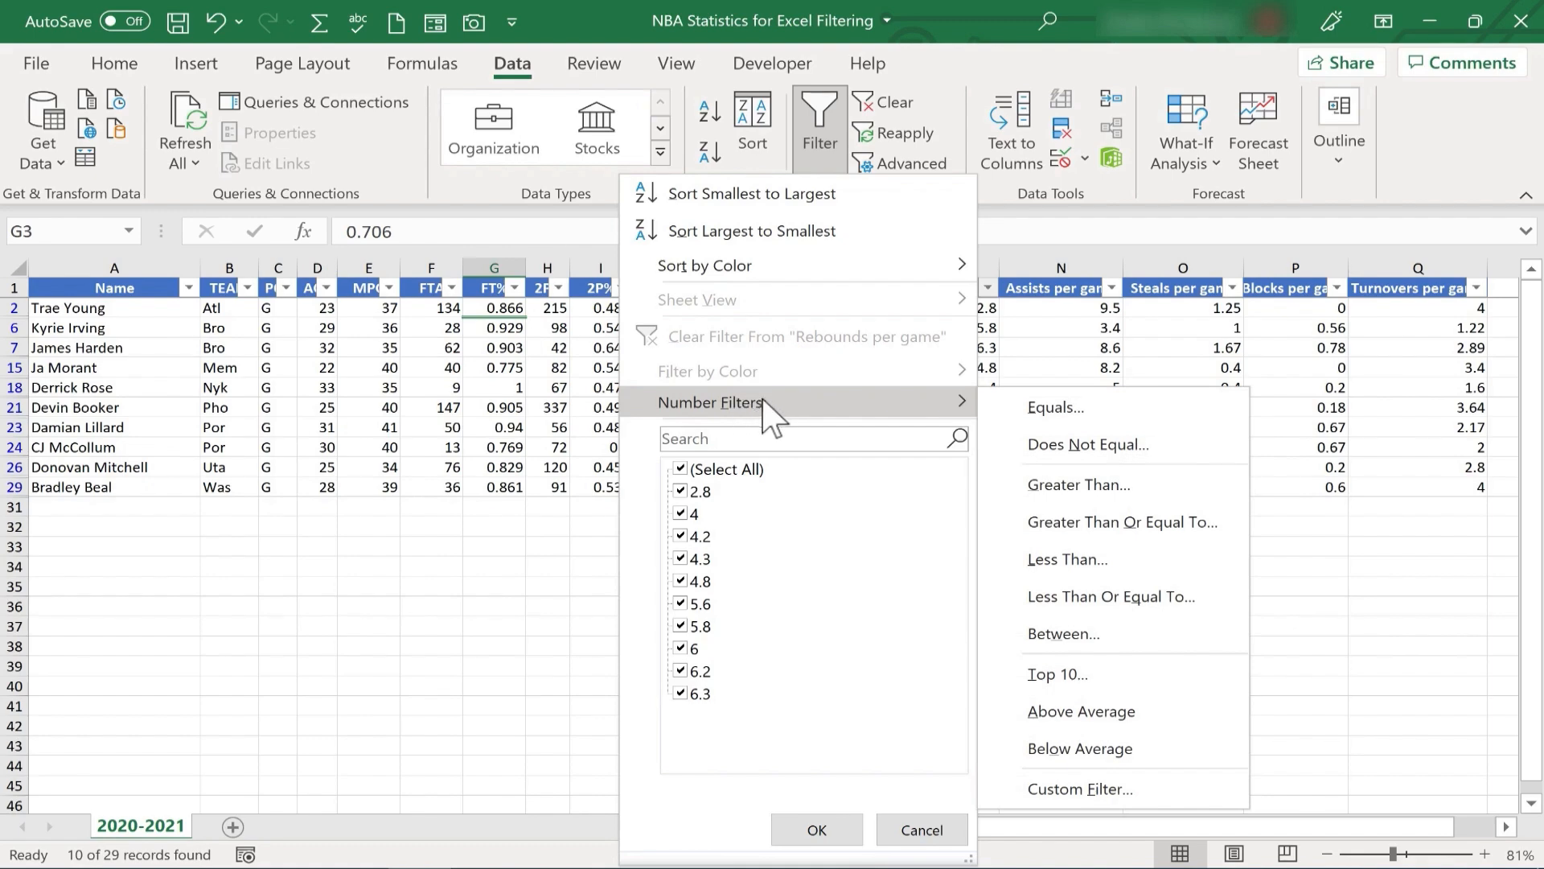
{"action": "left_click", "coordinate": [1078, 485]}
{"action": "type", "text": "4"}
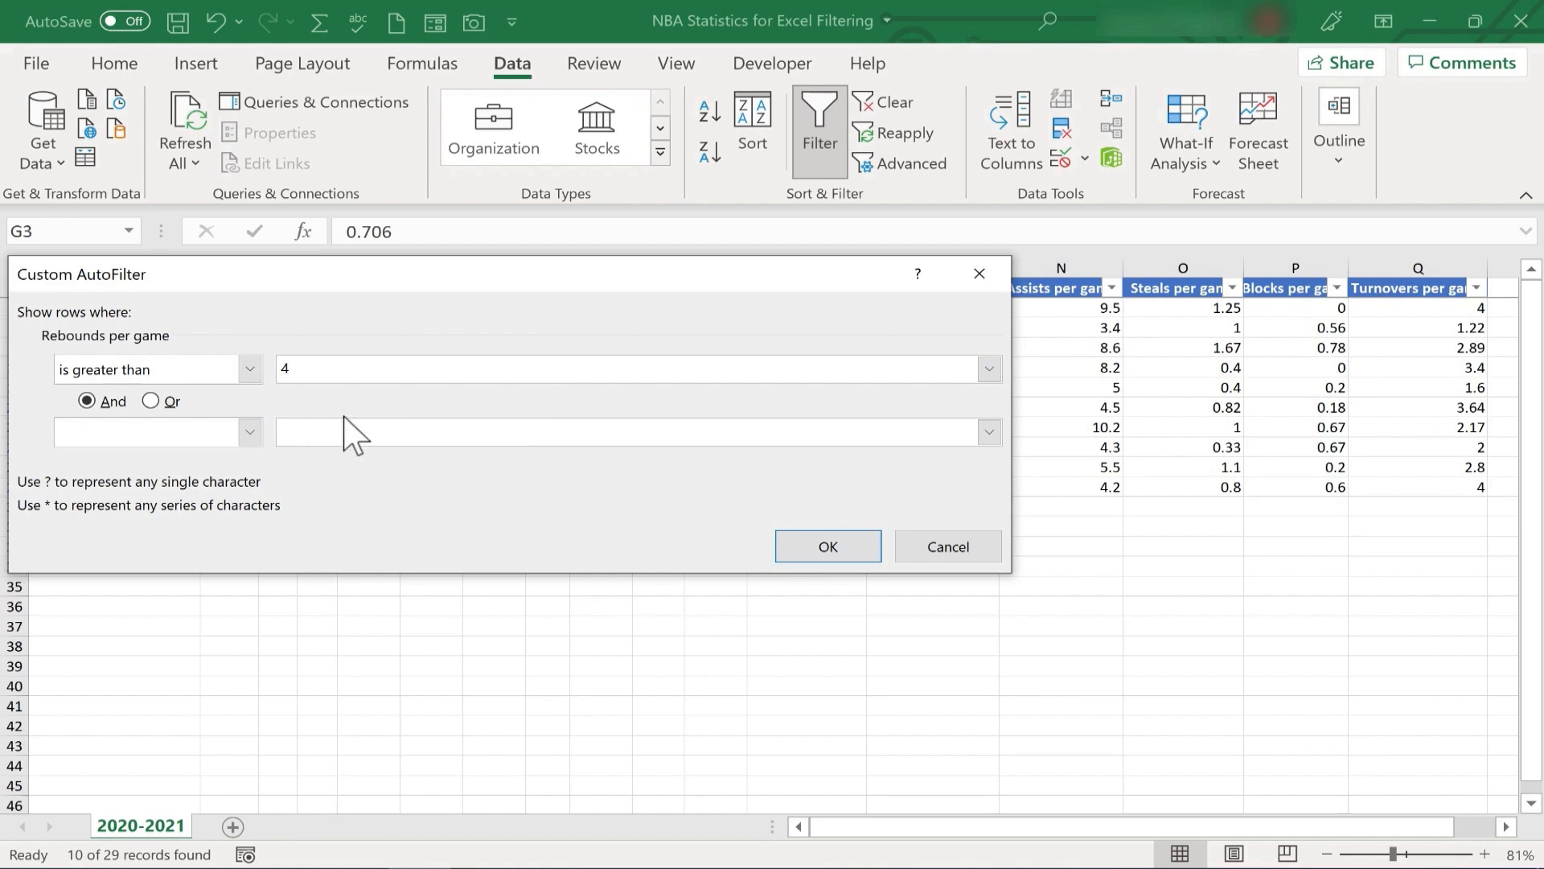
{"action": "left_click", "coordinate": [152, 400]}
{"action": "left_click", "coordinate": [87, 402]}
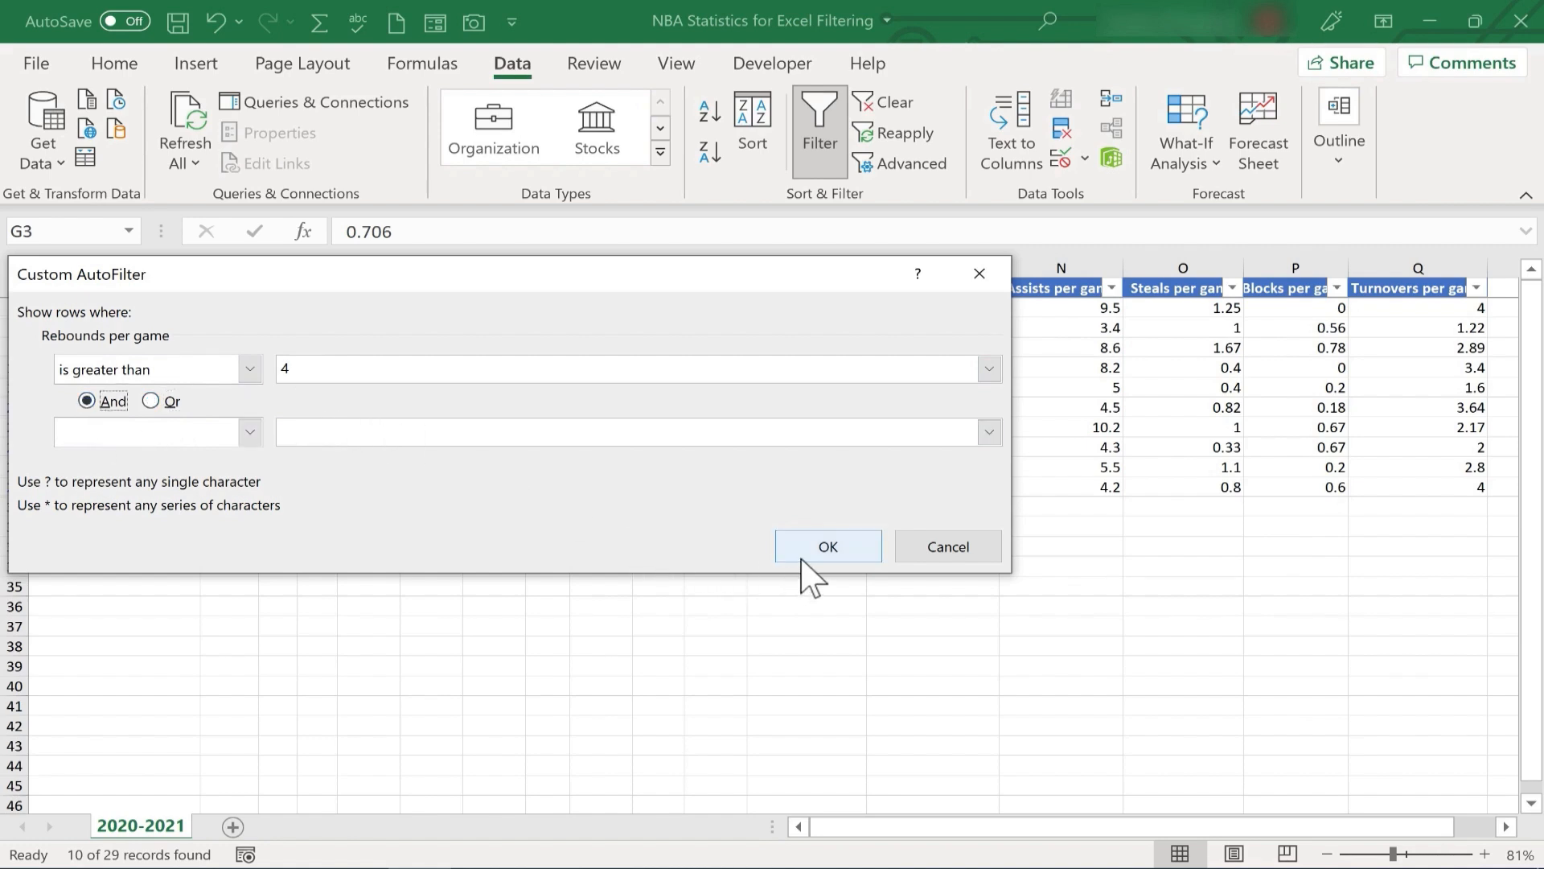
{"action": "left_click", "coordinate": [822, 543]}
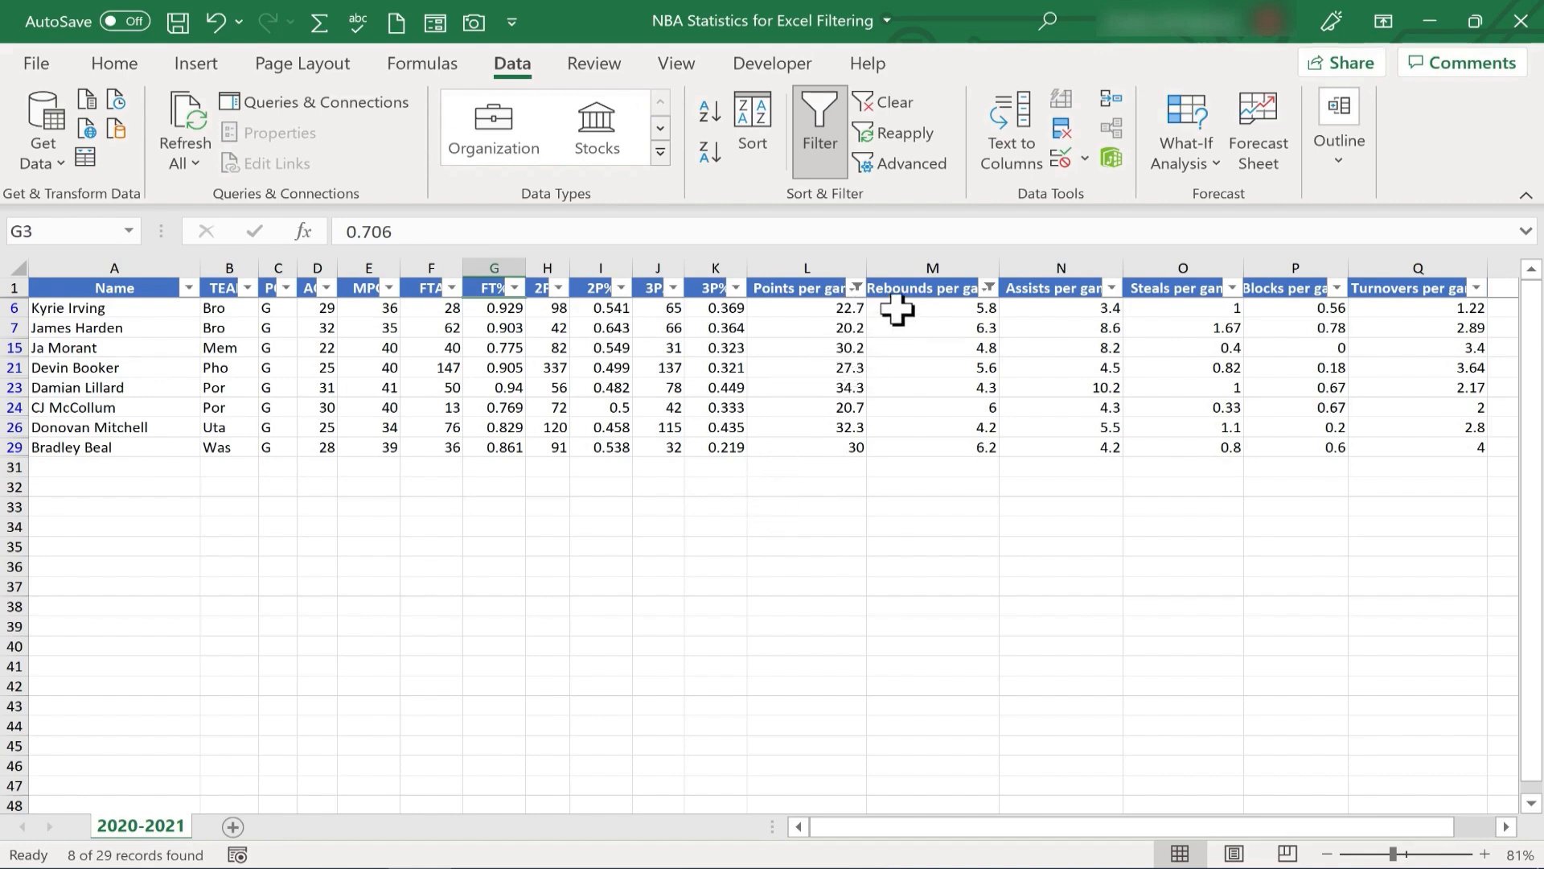
- Examine the number filter options for Rebounds per game and Points per game and the text filter options for TEAM
{"action": "left_click", "coordinate": [989, 287]}
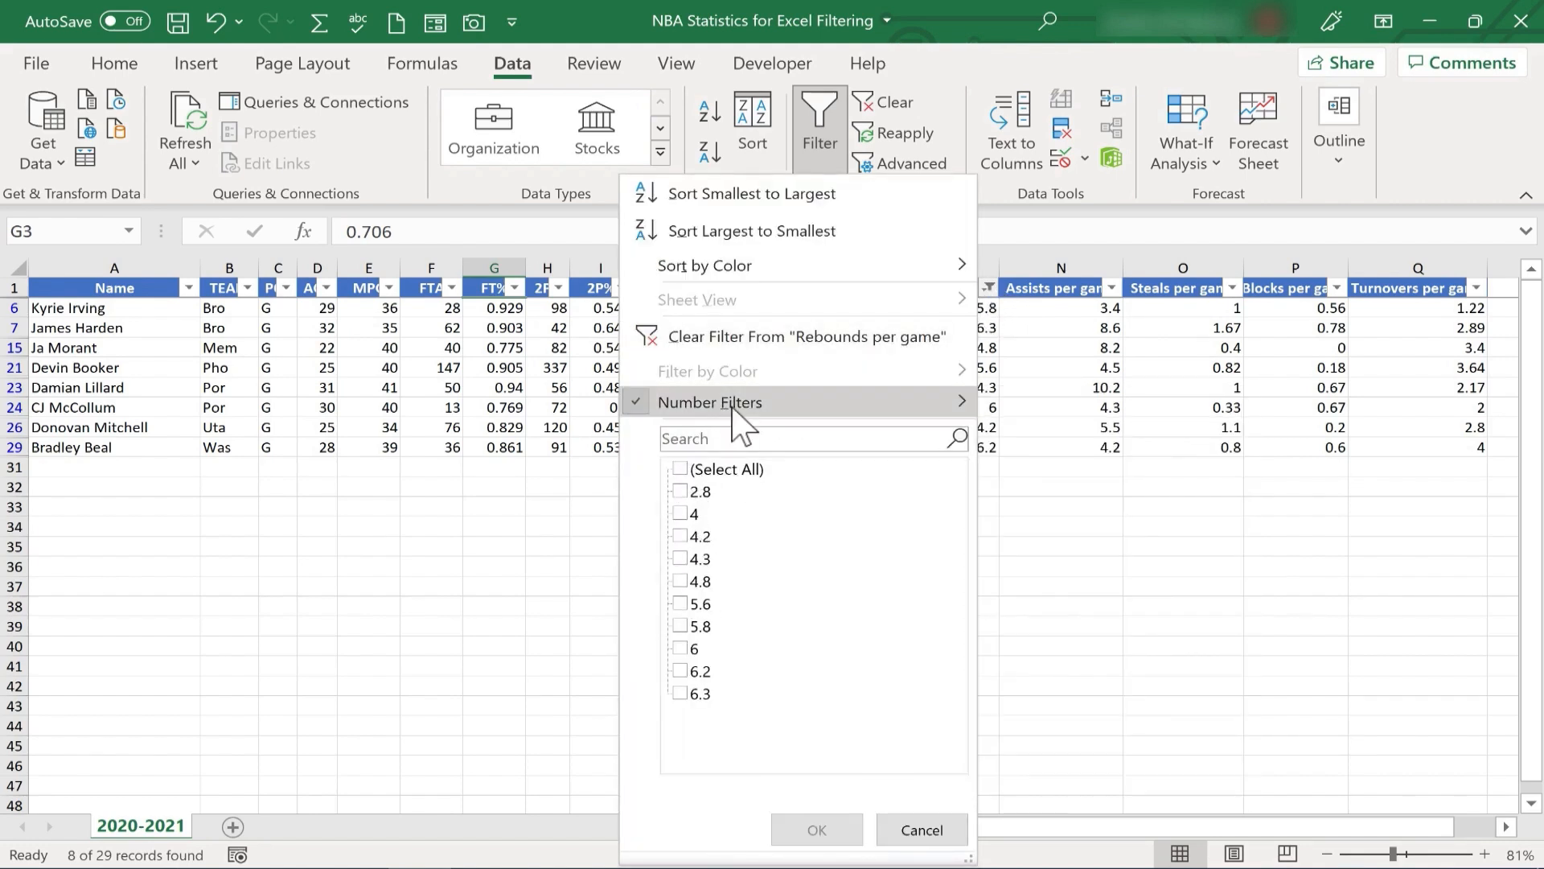
{"action": "mouse_move", "coordinate": [760, 407]}
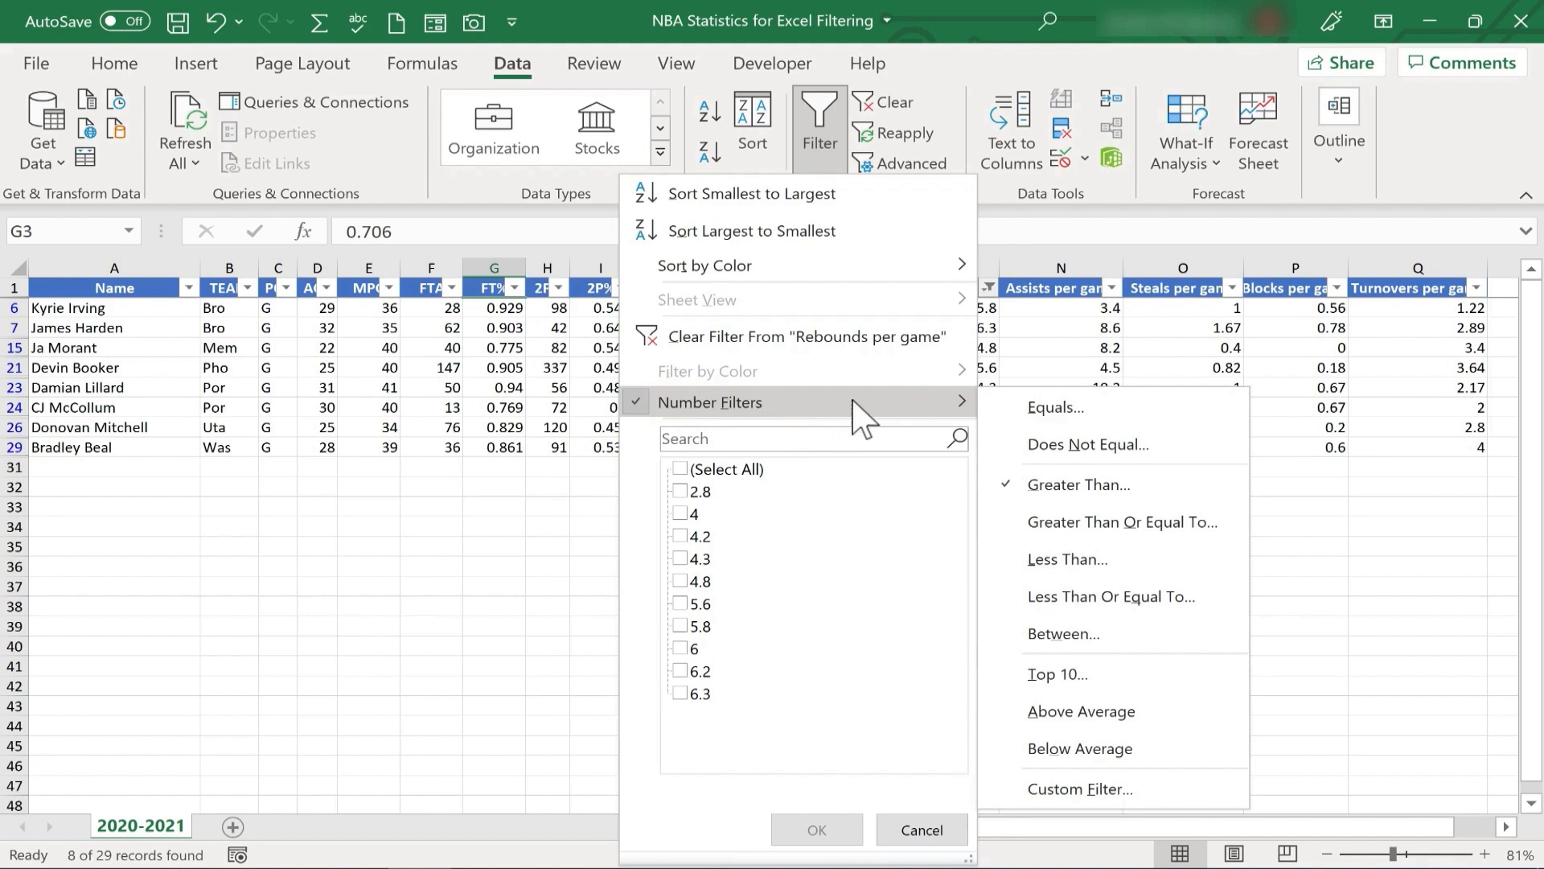
{"action": "left_click", "coordinate": [1073, 314]}
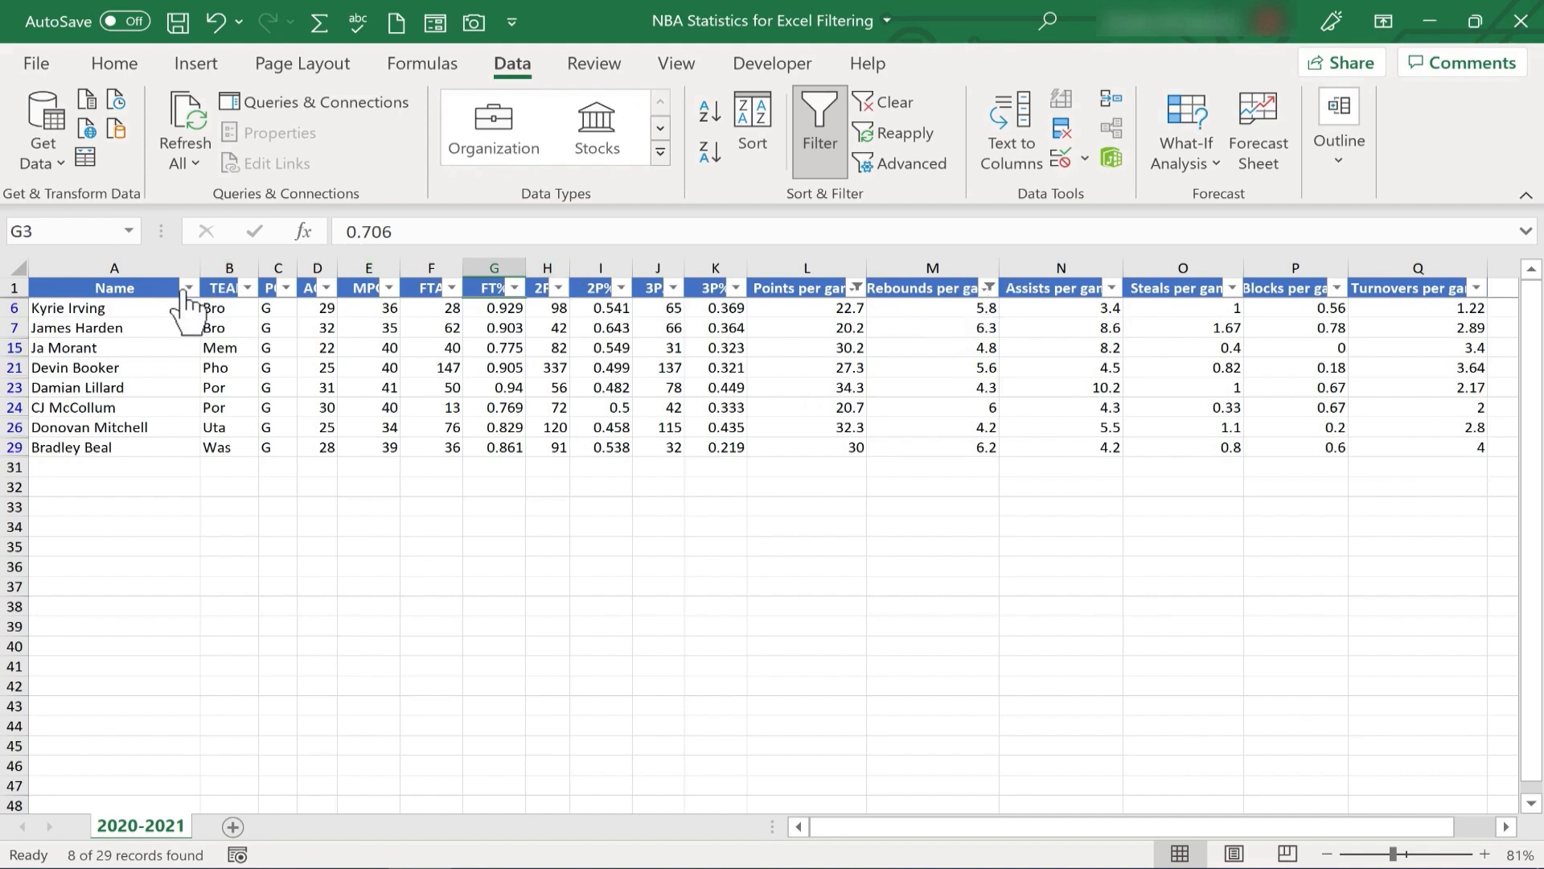
{"action": "left_click", "coordinate": [250, 289]}
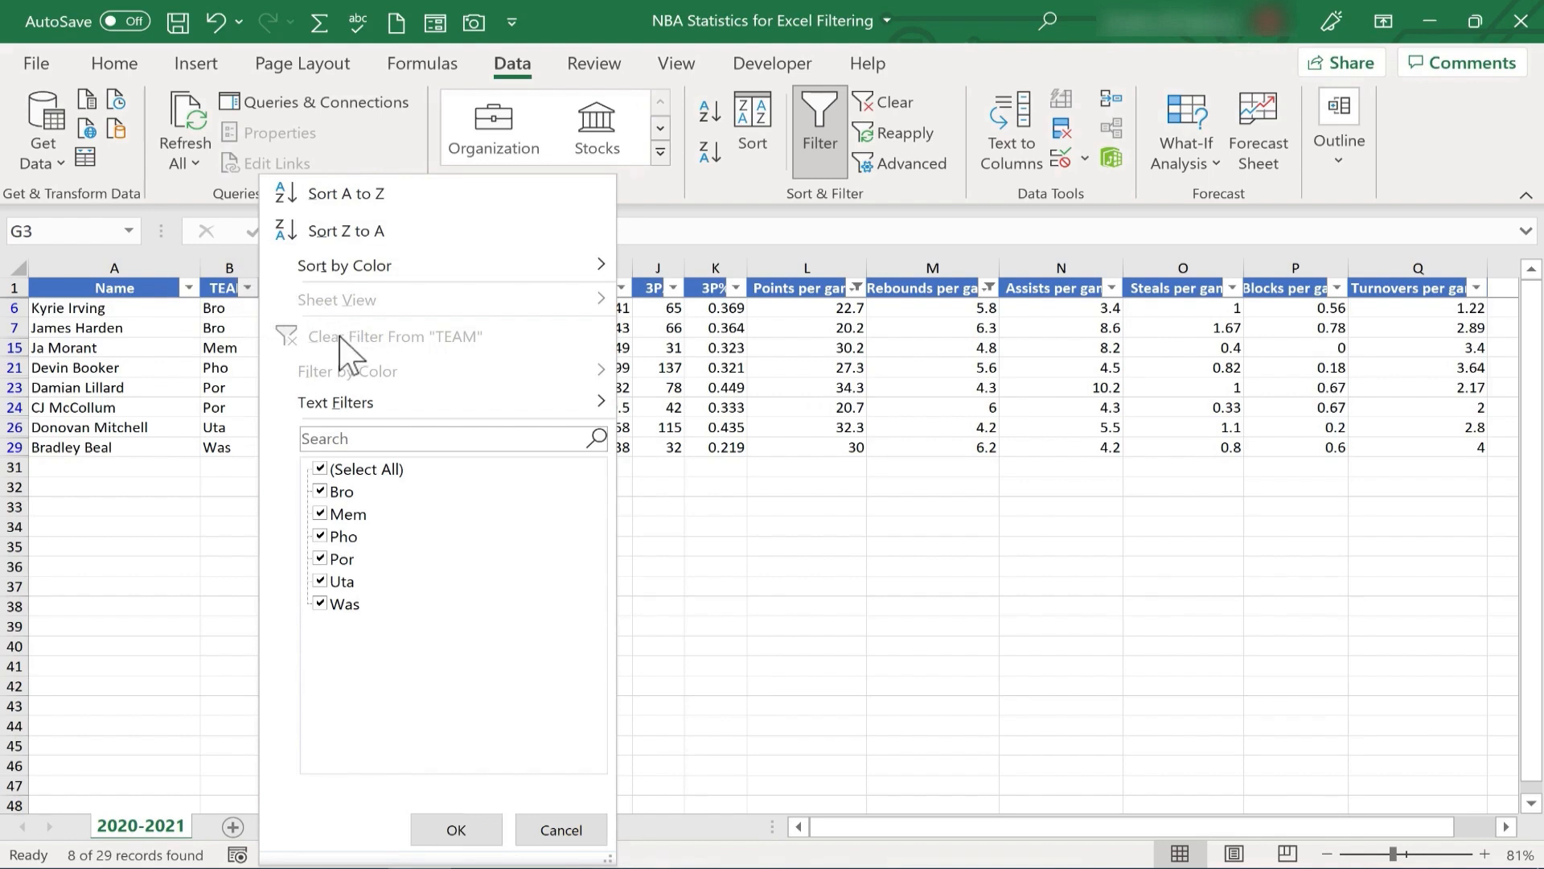
{"action": "mouse_move", "coordinate": [346, 402]}
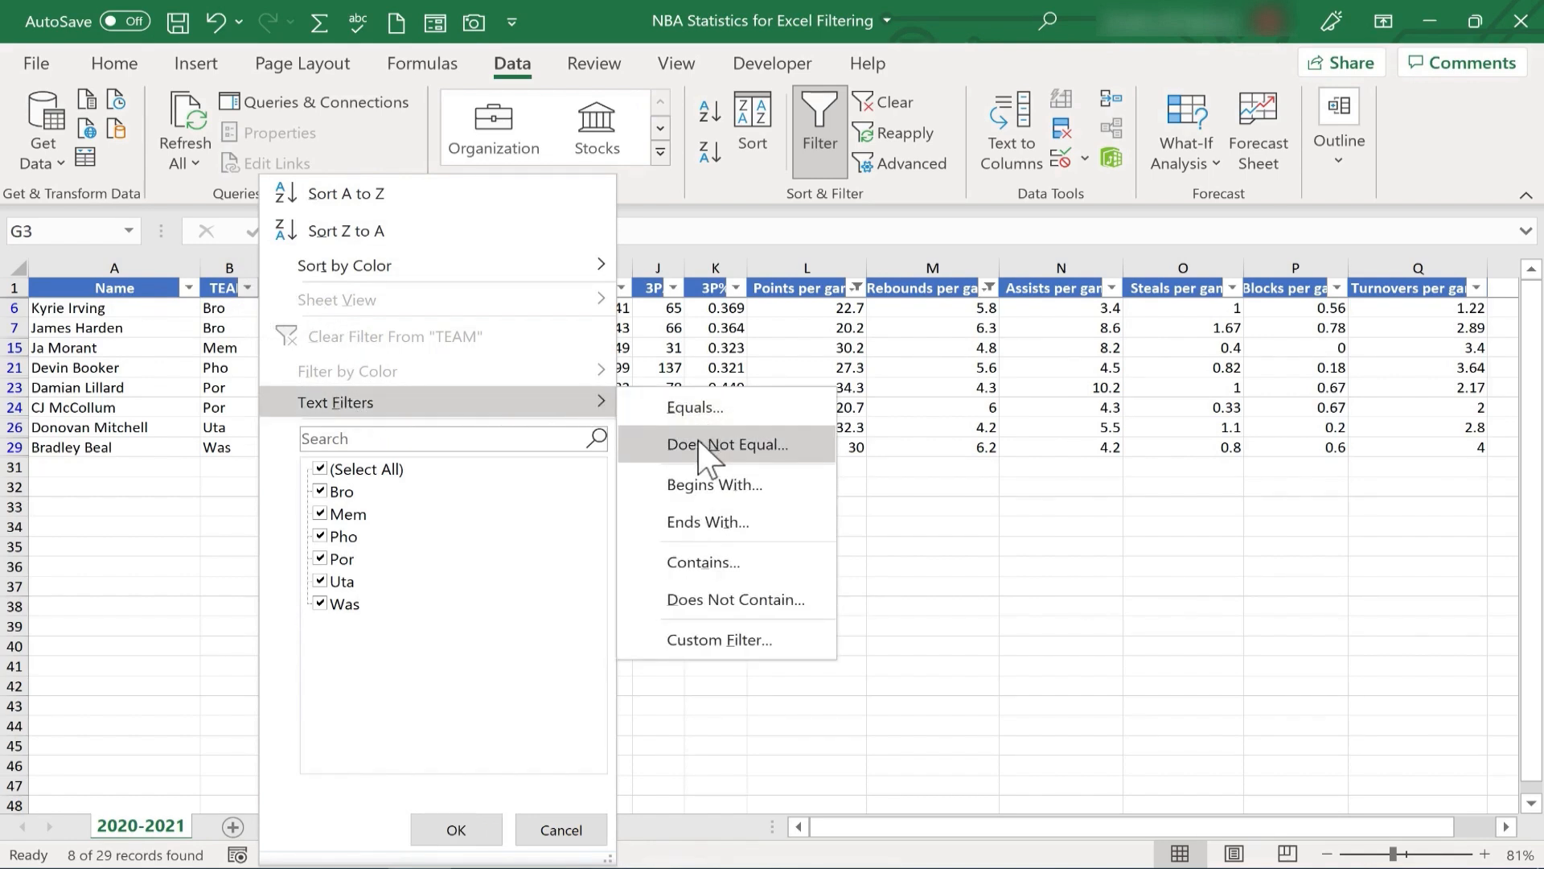
{"action": "mouse_move", "coordinate": [619, 402]}
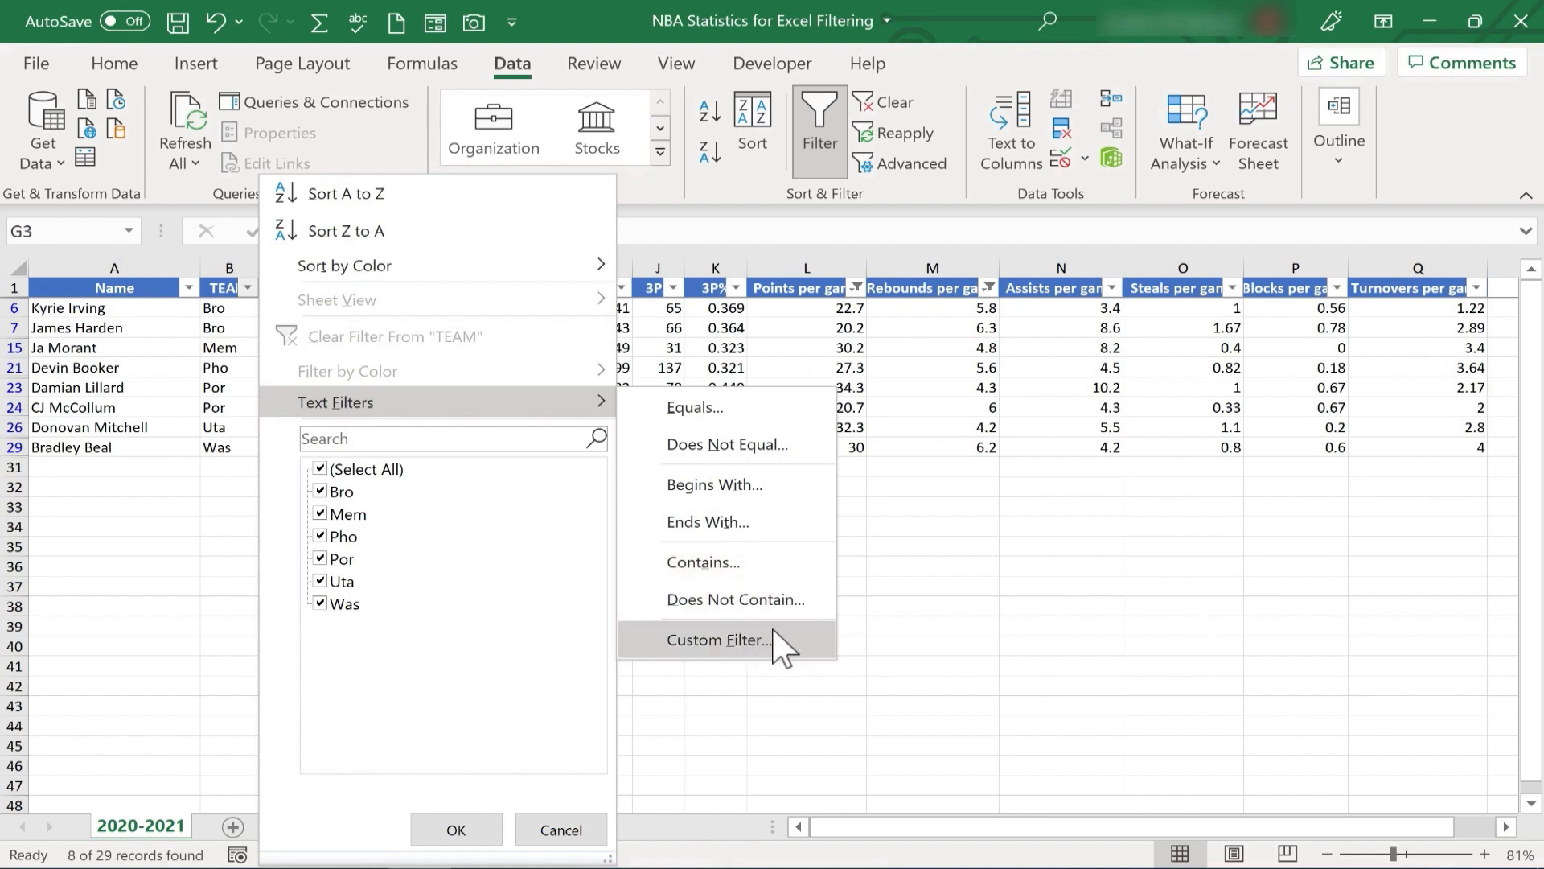
{"action": "left_click", "coordinate": [872, 338]}
{"action": "left_click", "coordinate": [858, 288]}
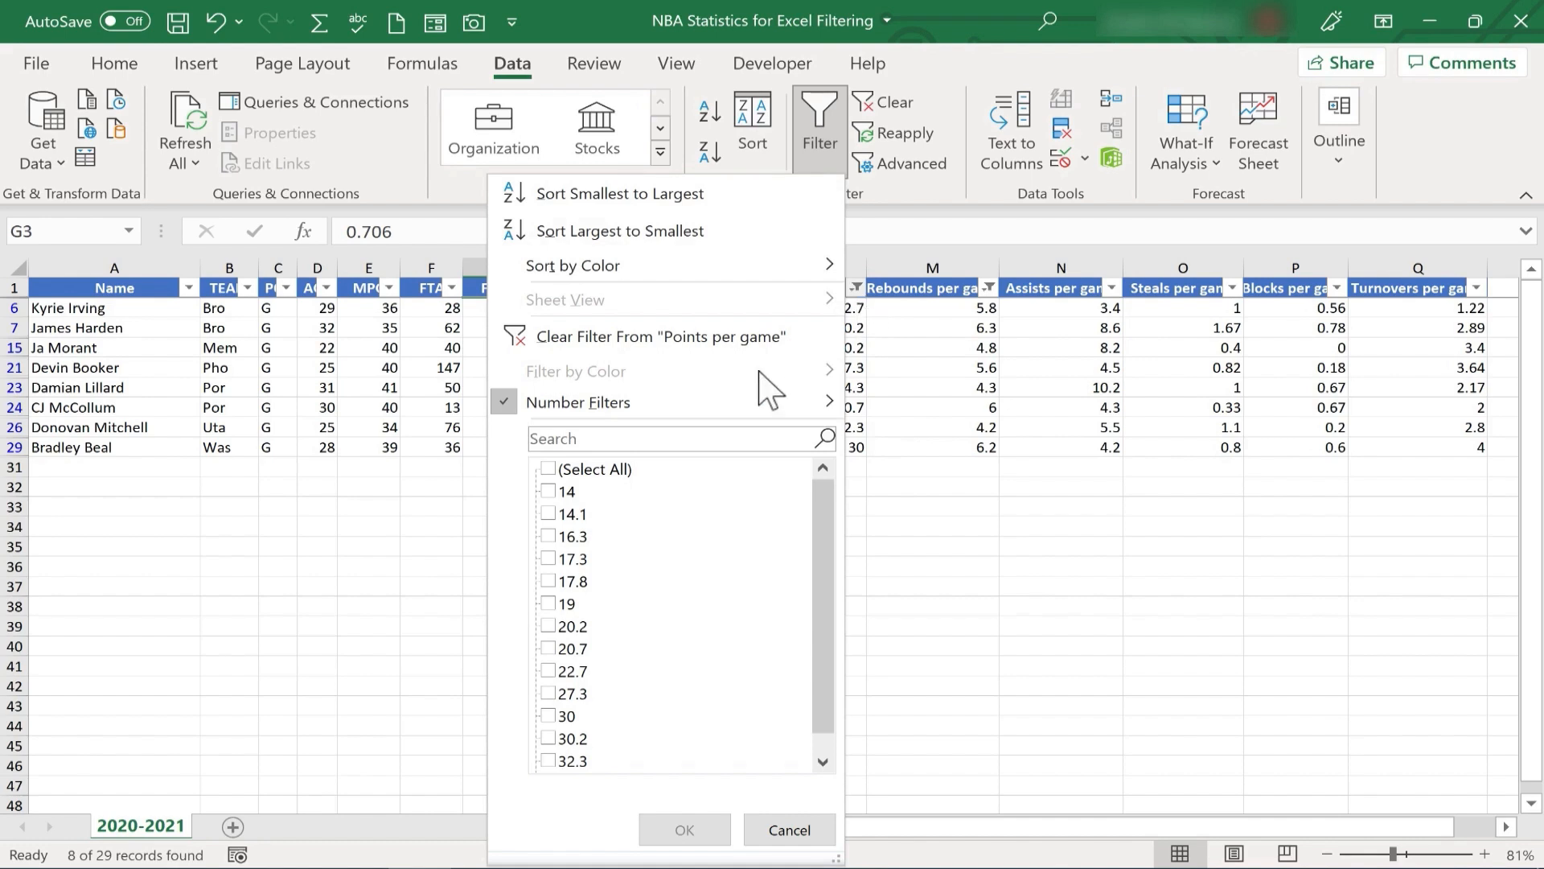
{"action": "mouse_move", "coordinate": [731, 407]}
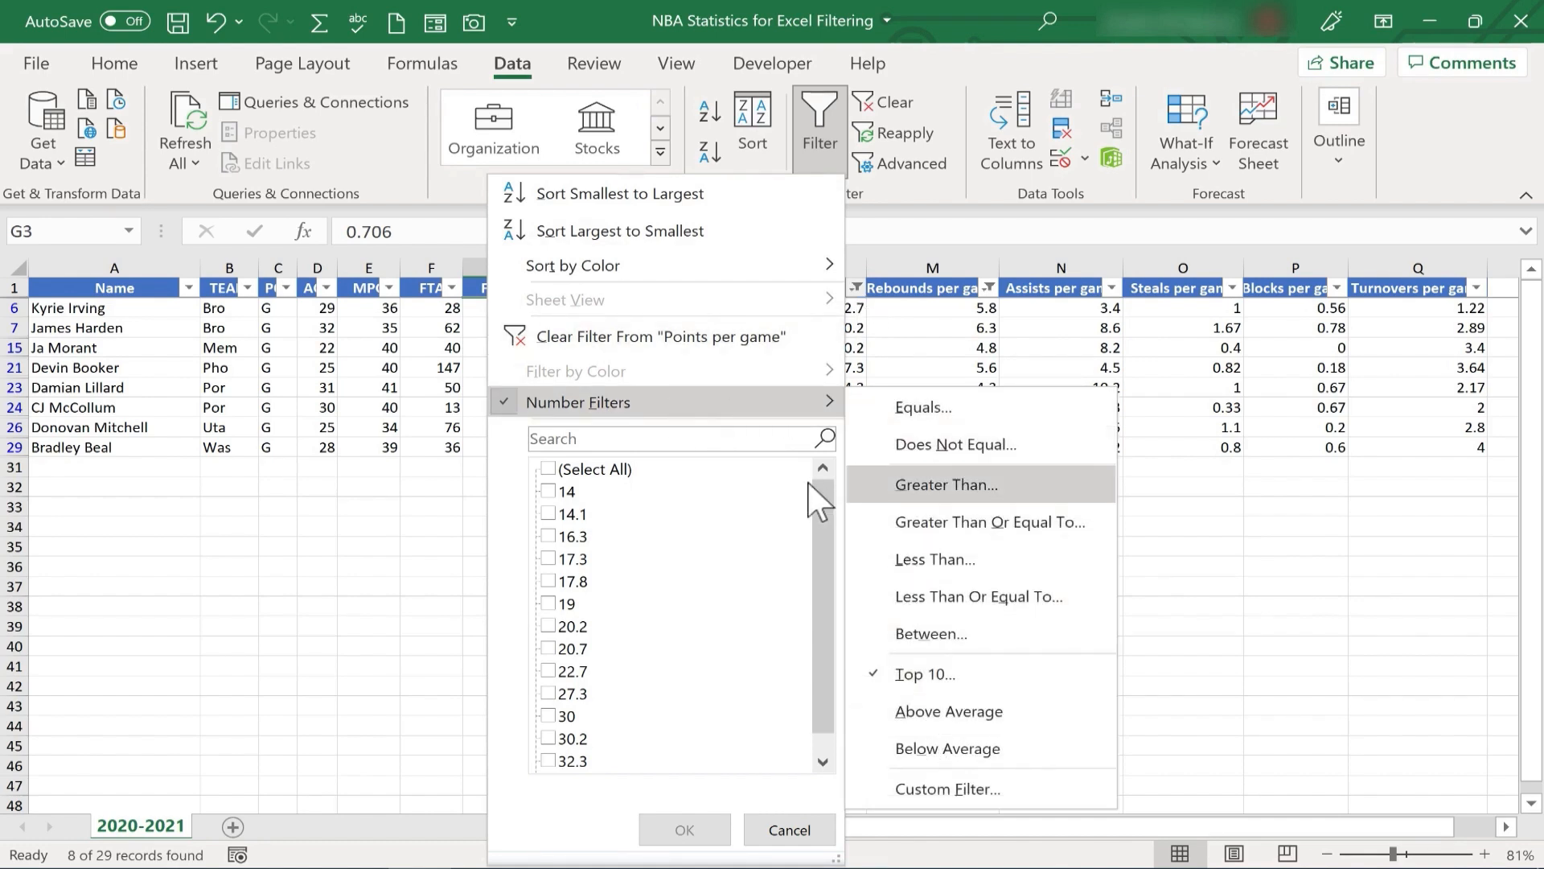
{"action": "left_click", "coordinate": [1005, 506]}
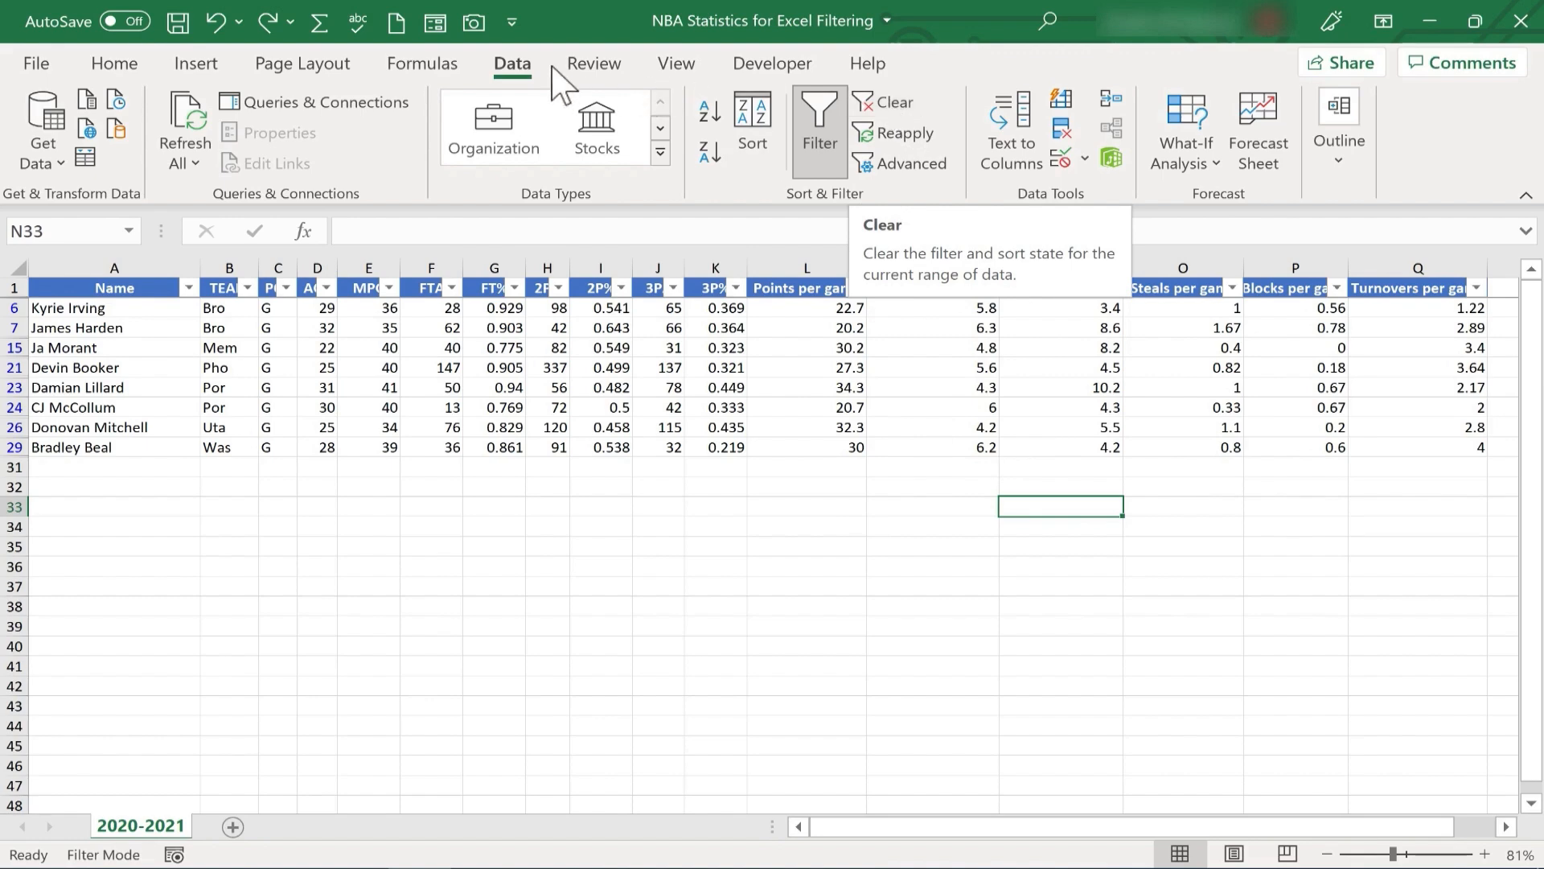
- Clear all filters from the player data and undo the clearing
{"action": "left_click", "coordinate": [890, 105]}
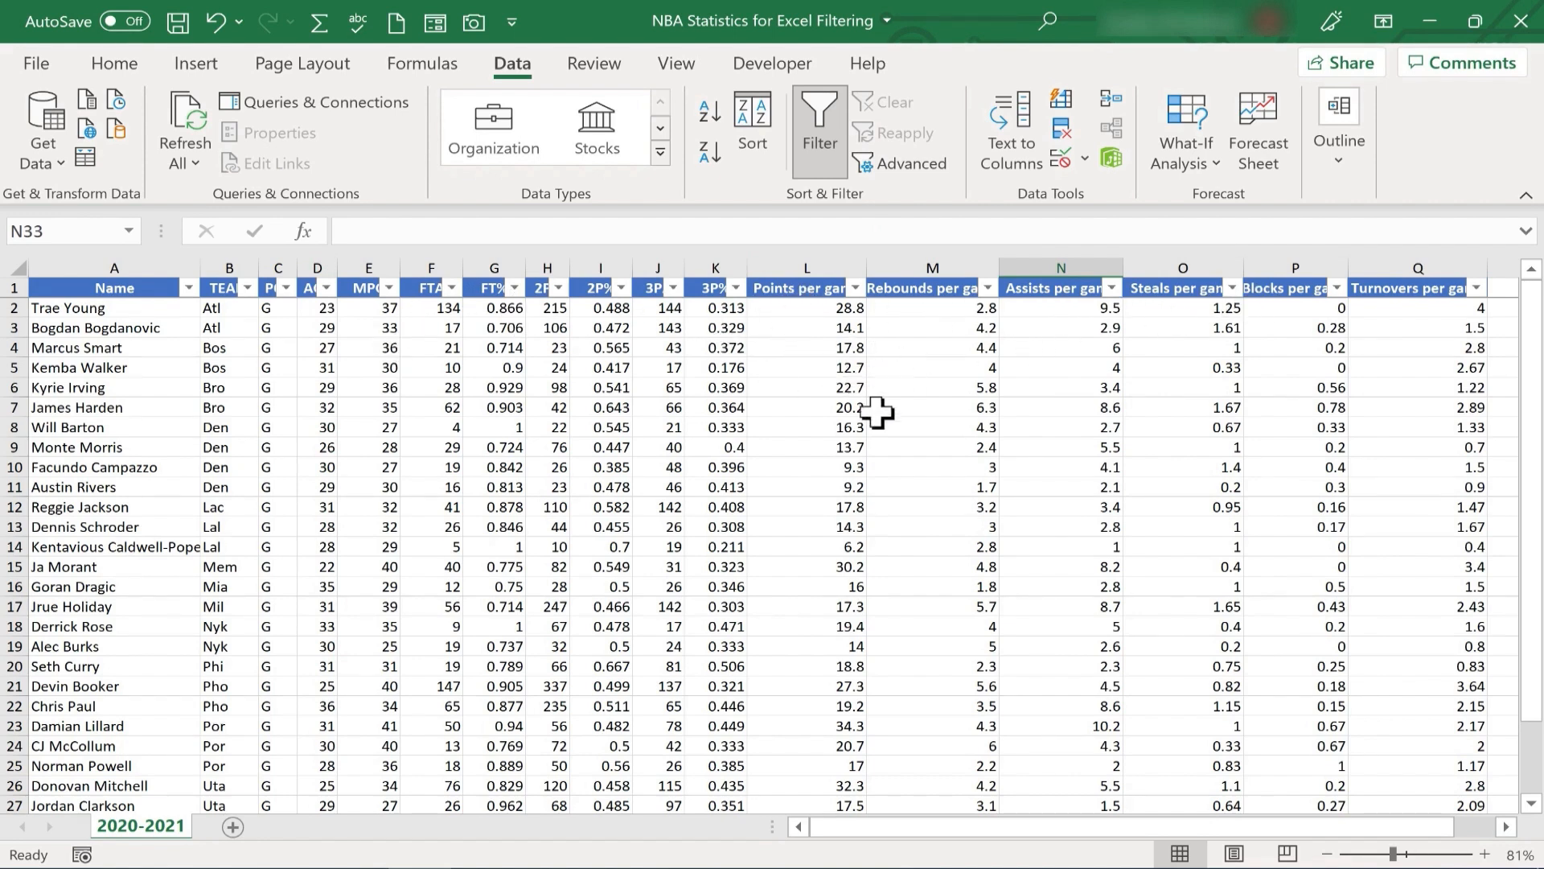
{"action": "key", "text": "ctrl+z"}
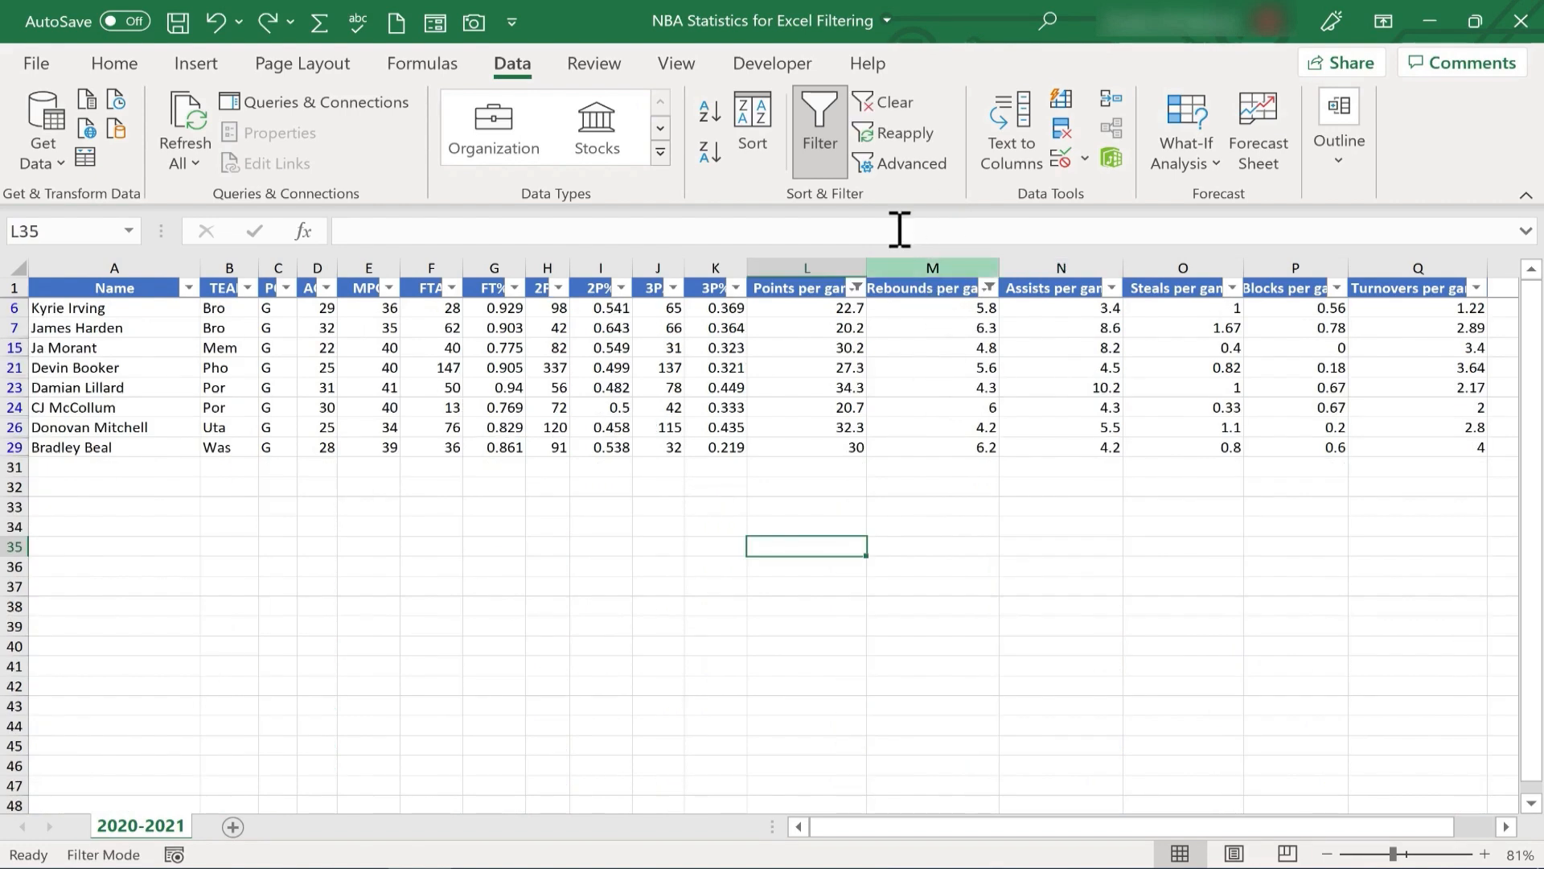
- Turn off filtering for the whole player data range
{"action": "left_click", "coordinate": [820, 153]}
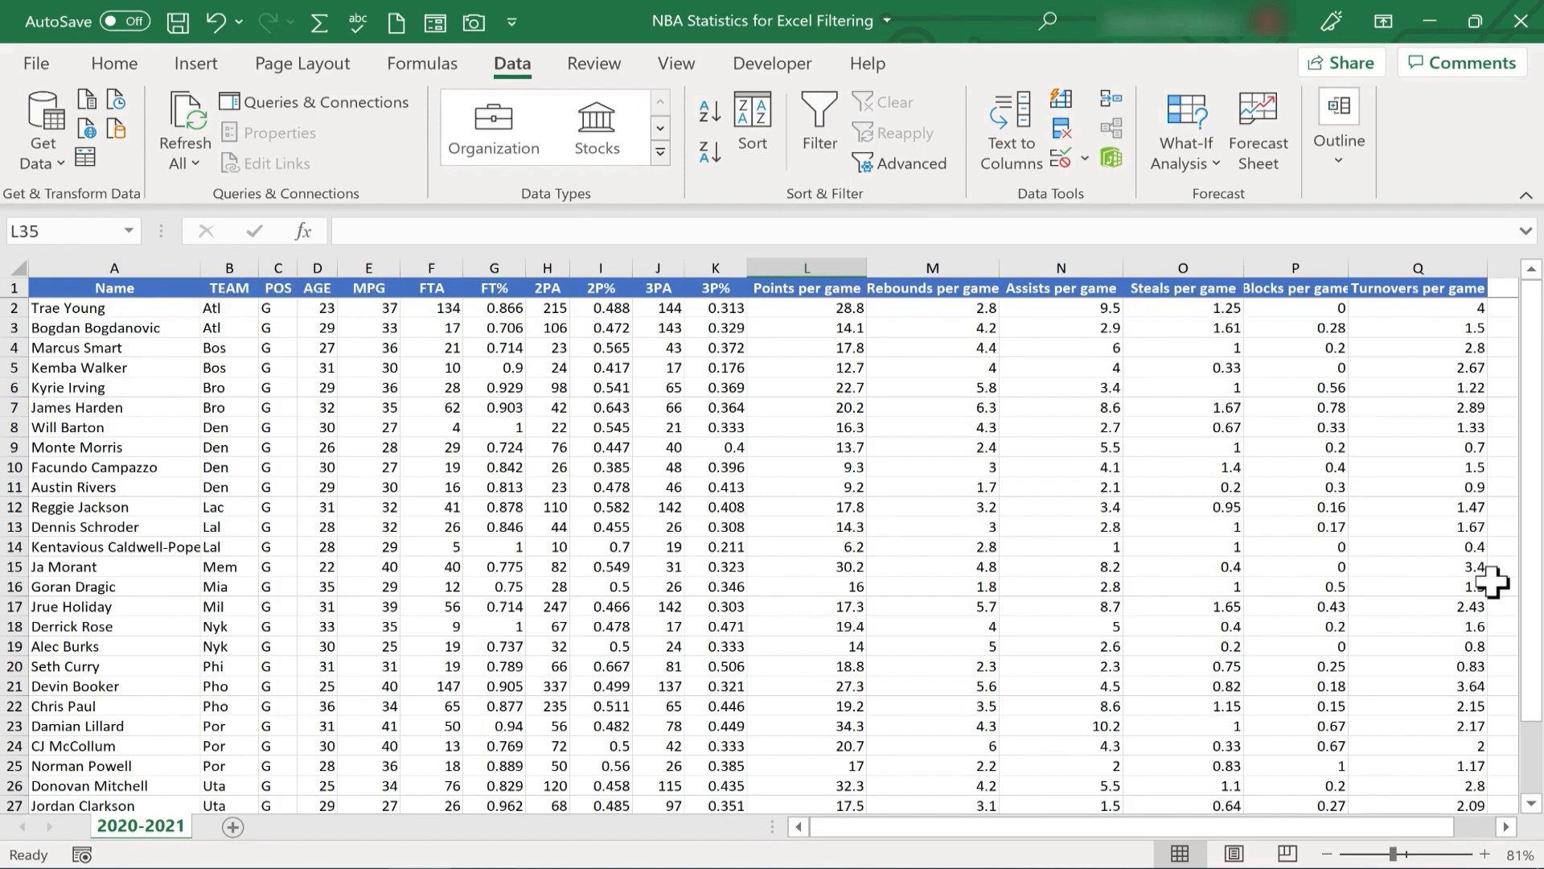
- Select a cell inside the player data and toggle its filter buttons on and off repeatedly, ending with them off
{"action": "left_click", "coordinate": [890, 468]}
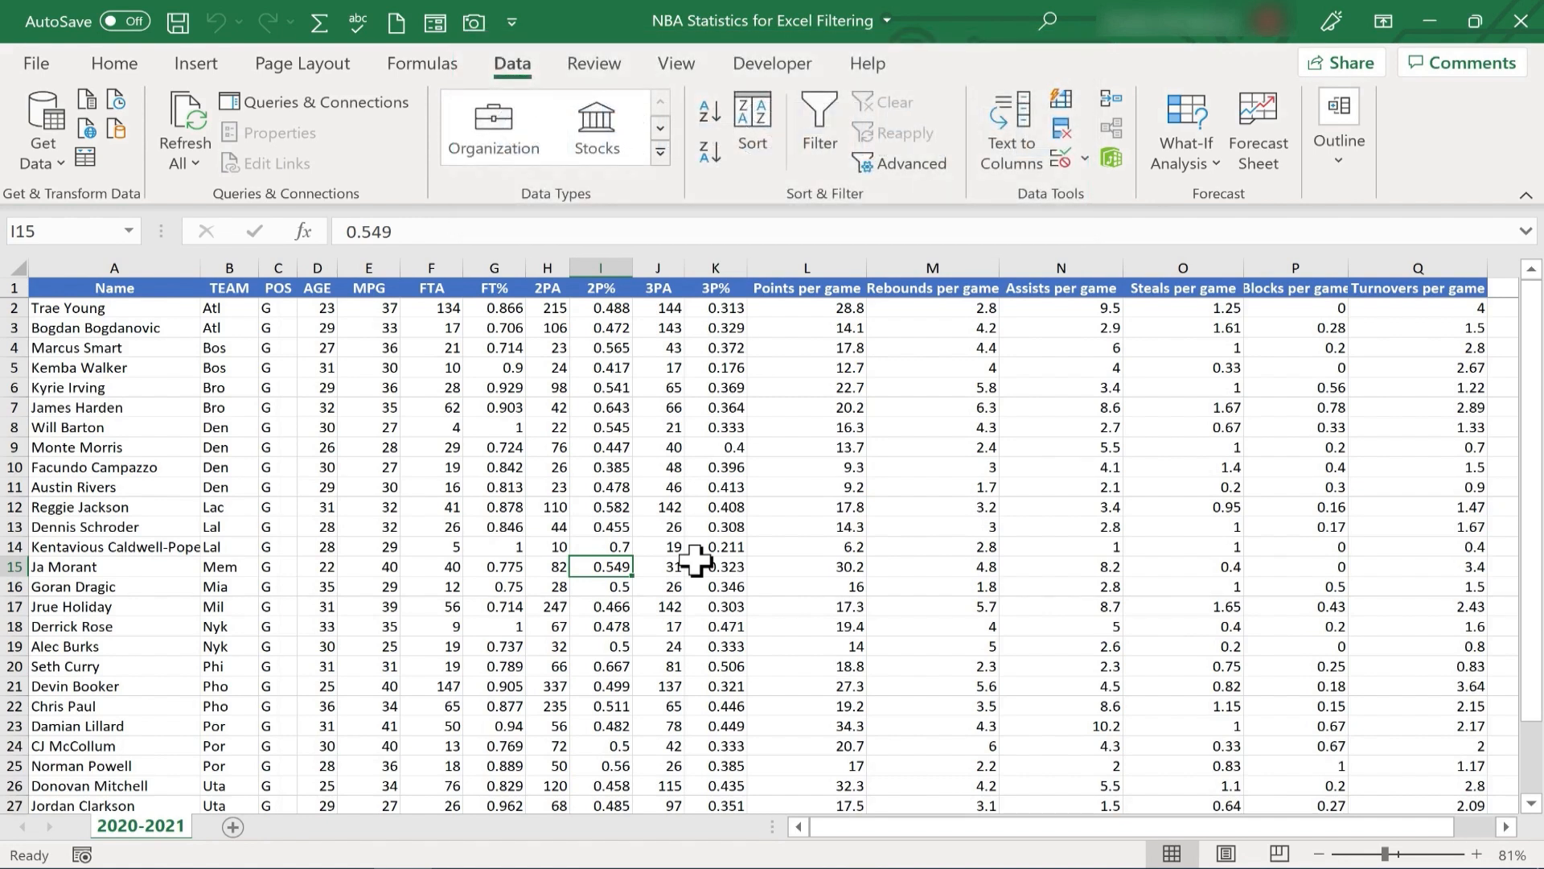
{"action": "key", "text": "ctrl+shift+l"}
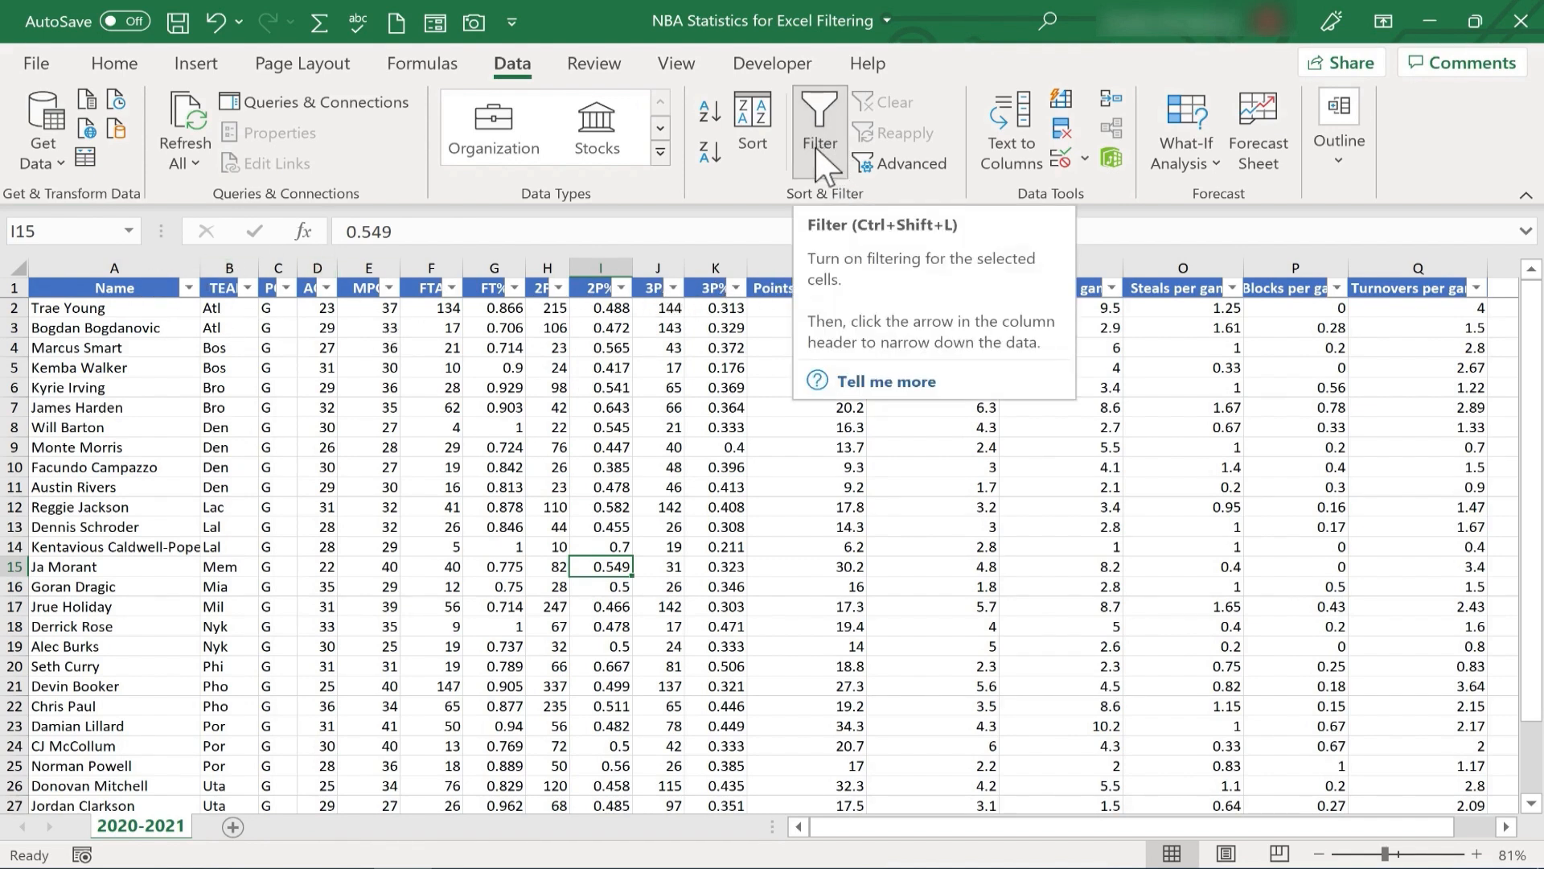
{"action": "left_click", "coordinate": [727, 426]}
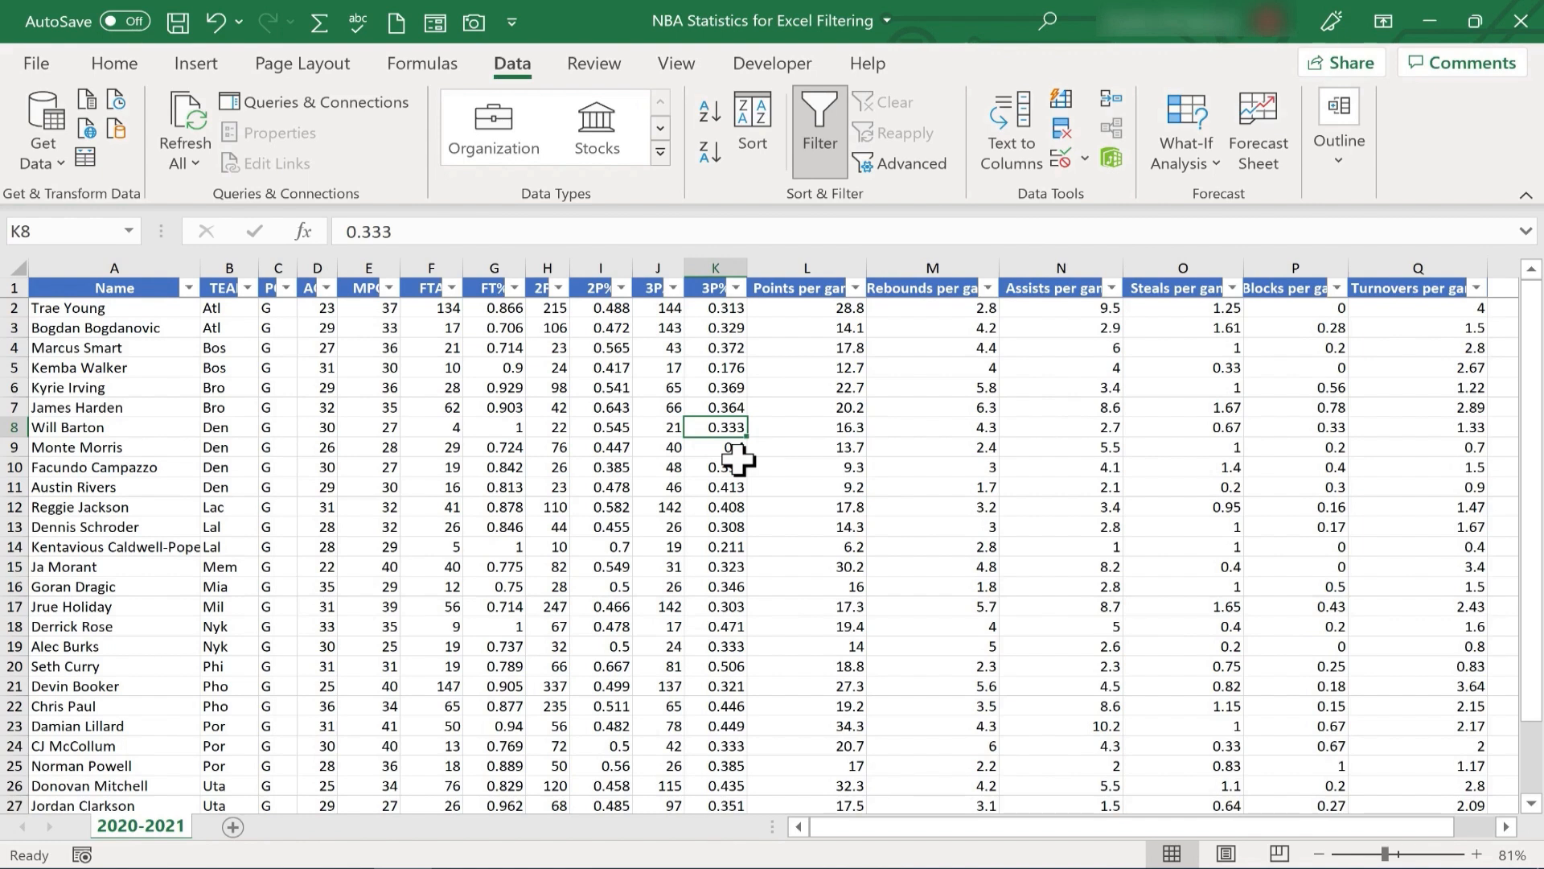
{"action": "key", "text": "ctrl+shift+l"}
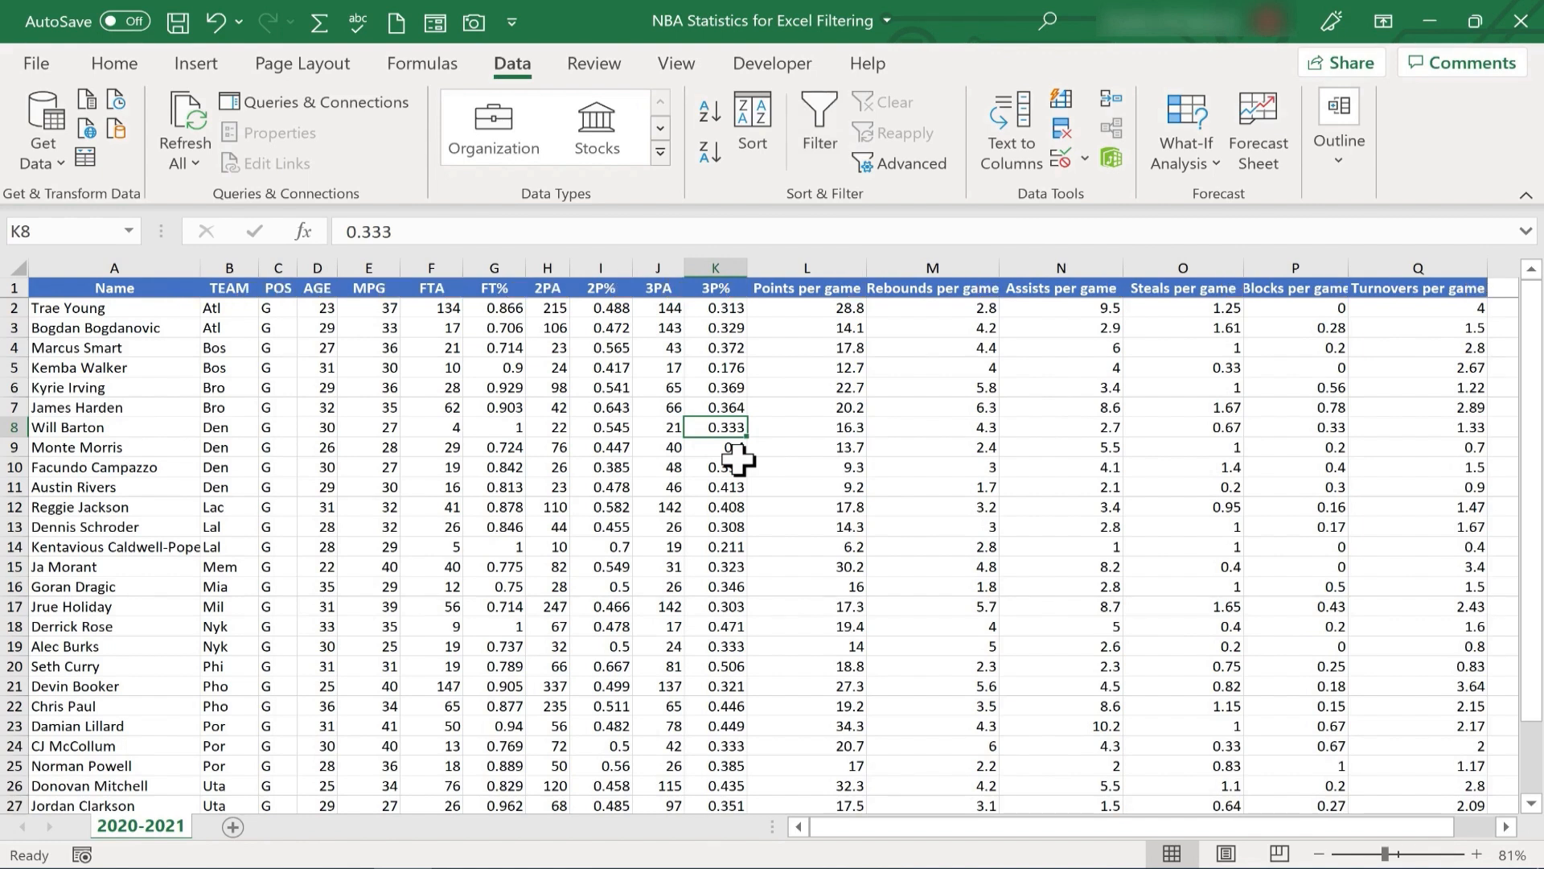
{"action": "key", "text": "ctrl+shift+l"}
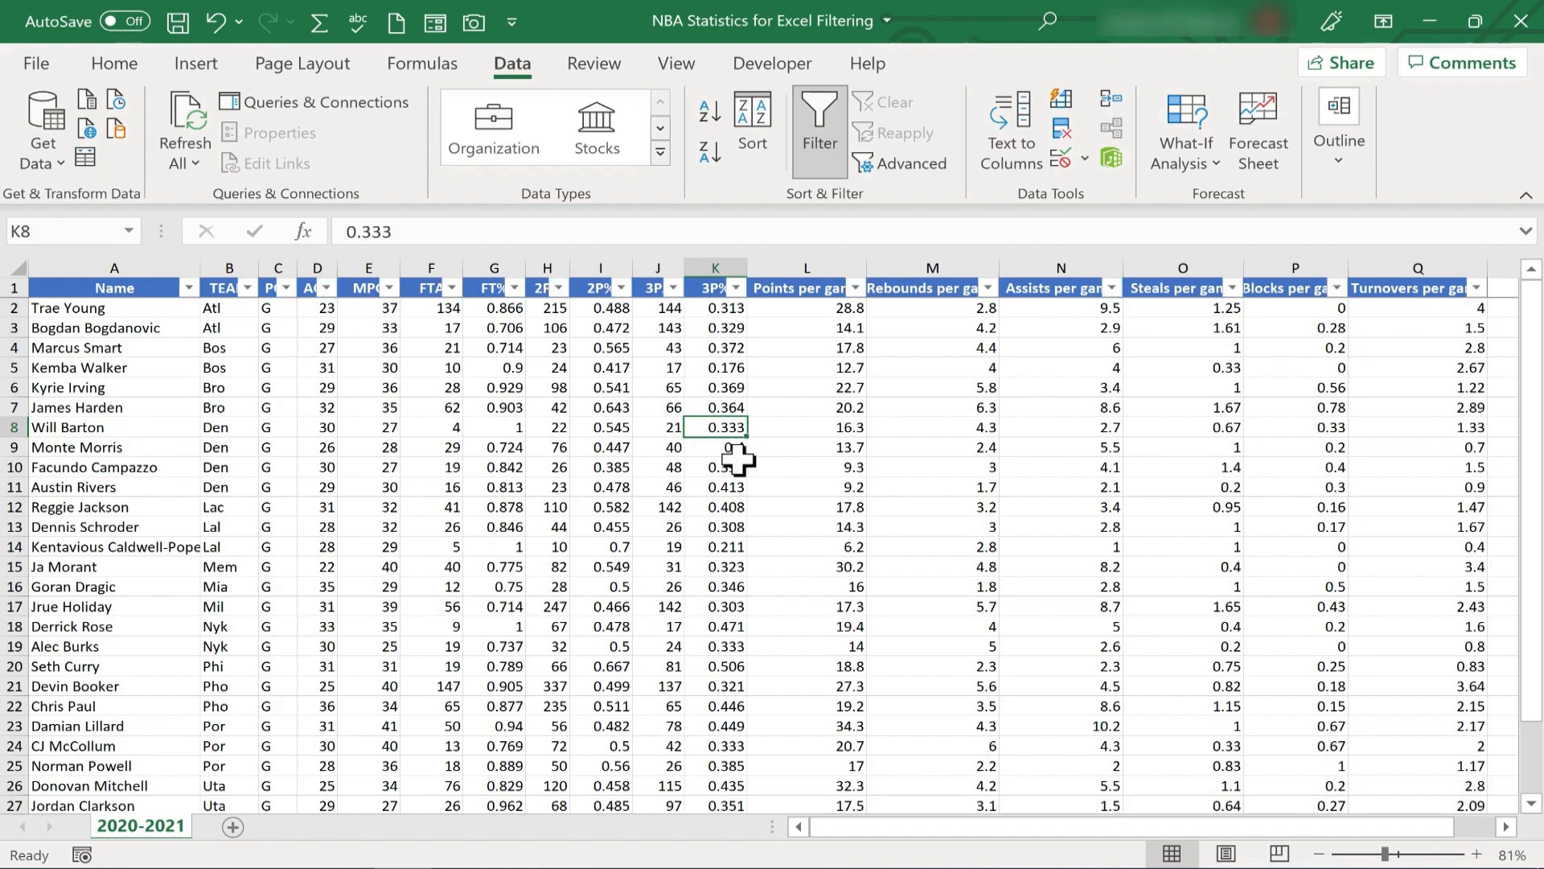
{"action": "key", "text": "ctrl+shift+l"}
{"action": "key", "text": "ctrl+shift+l"}
{"action": "key", "text": "ctrl+shift+l"}
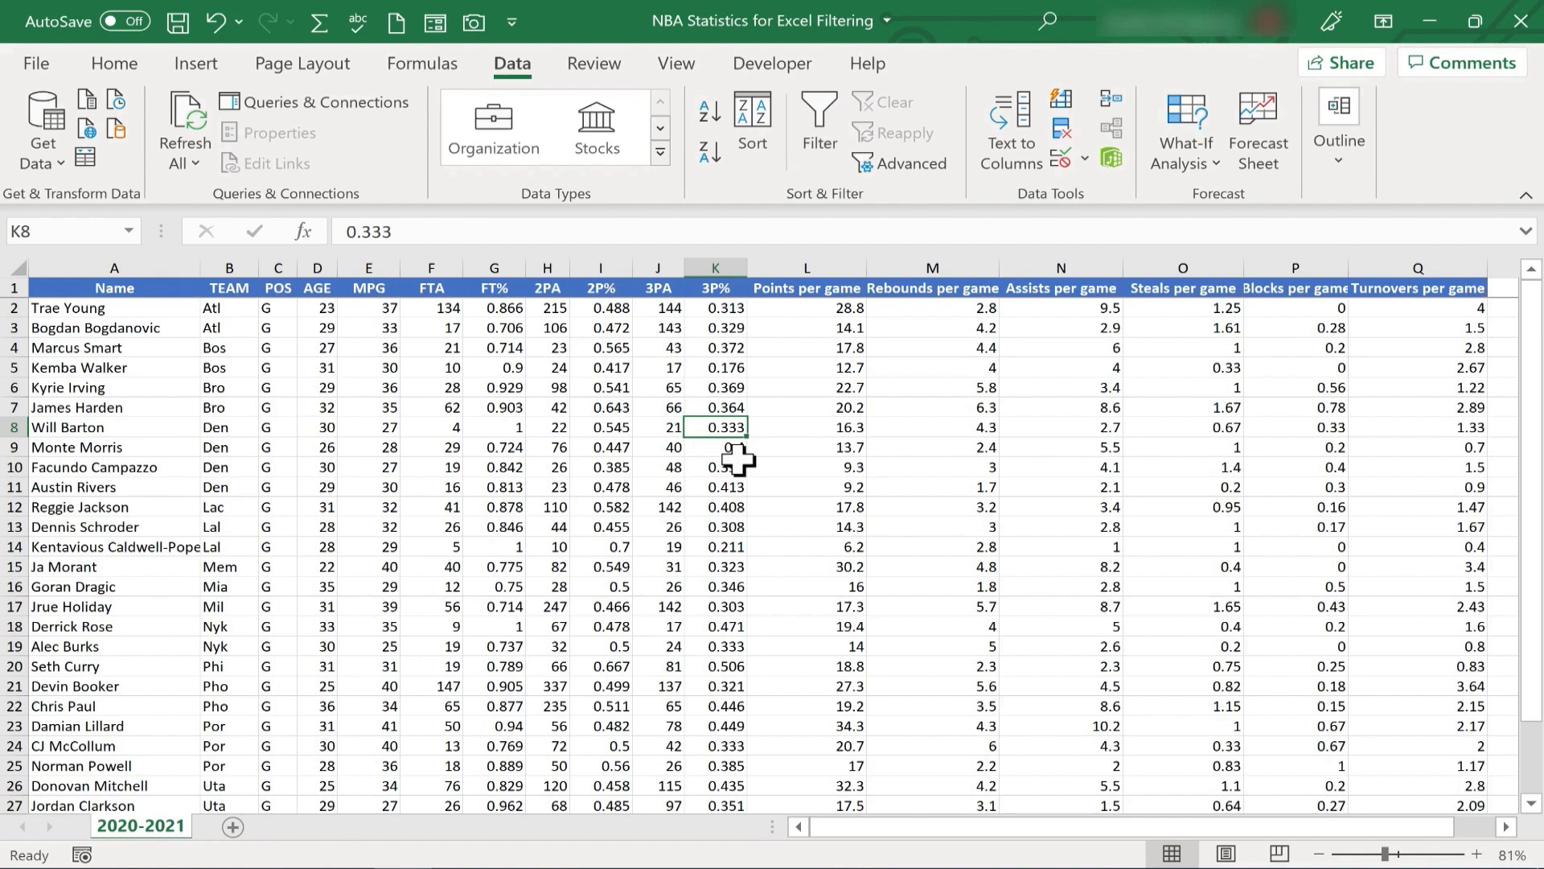
{"action": "key", "text": "ctrl+shift+l"}
{"action": "key", "text": "ctrl+shift+l"}
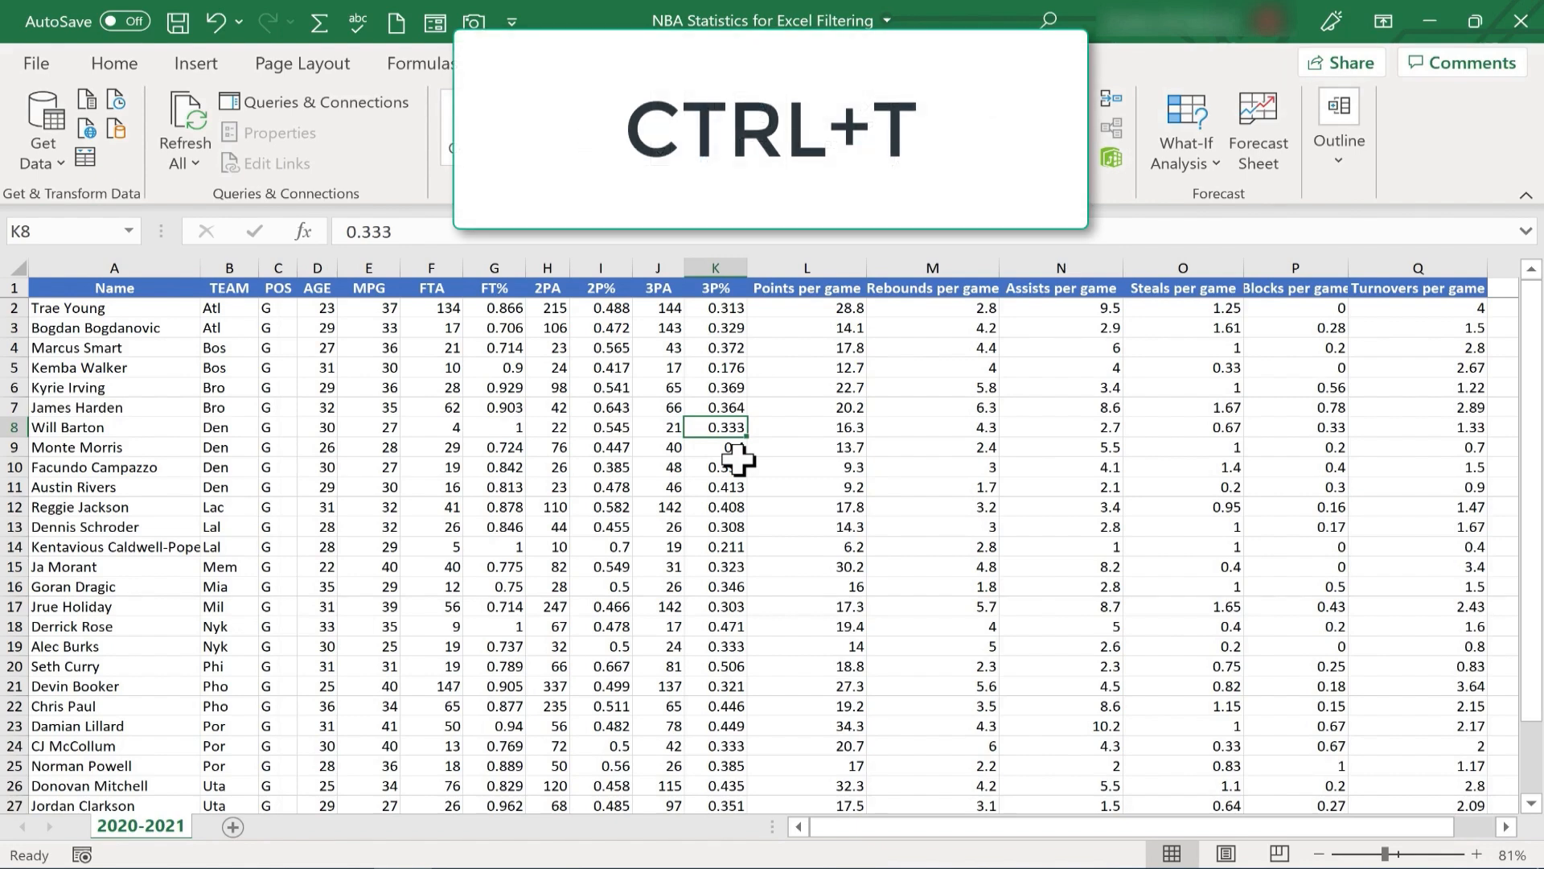
- Convert the range $A$1:$Q$30 into a table with headers and undo the conversion
{"action": "key", "text": "ctrl+t"}
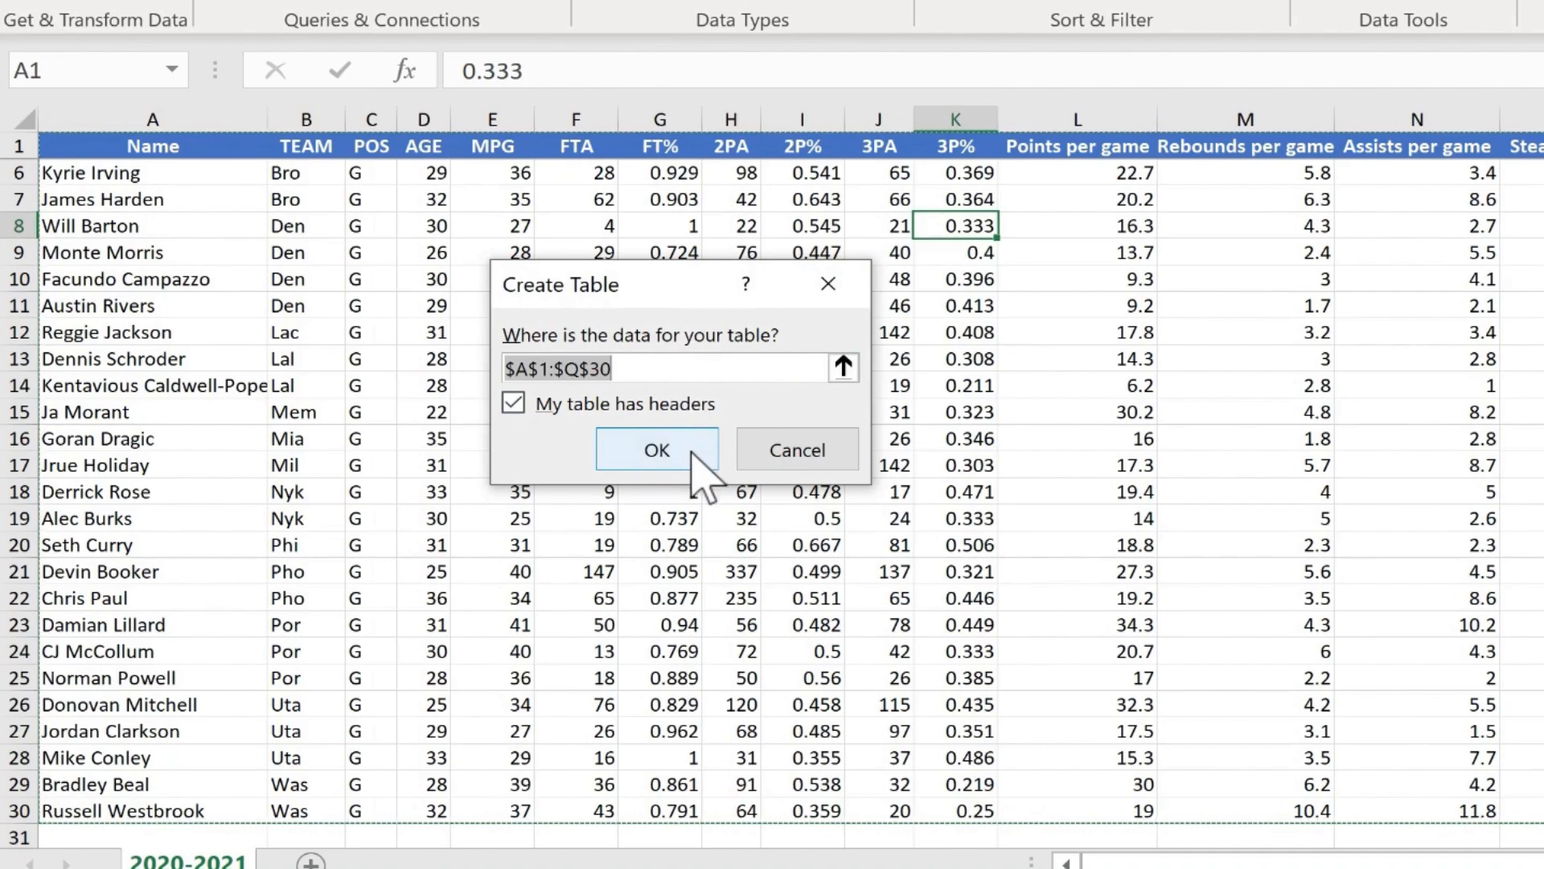
{"action": "left_click", "coordinate": [693, 465]}
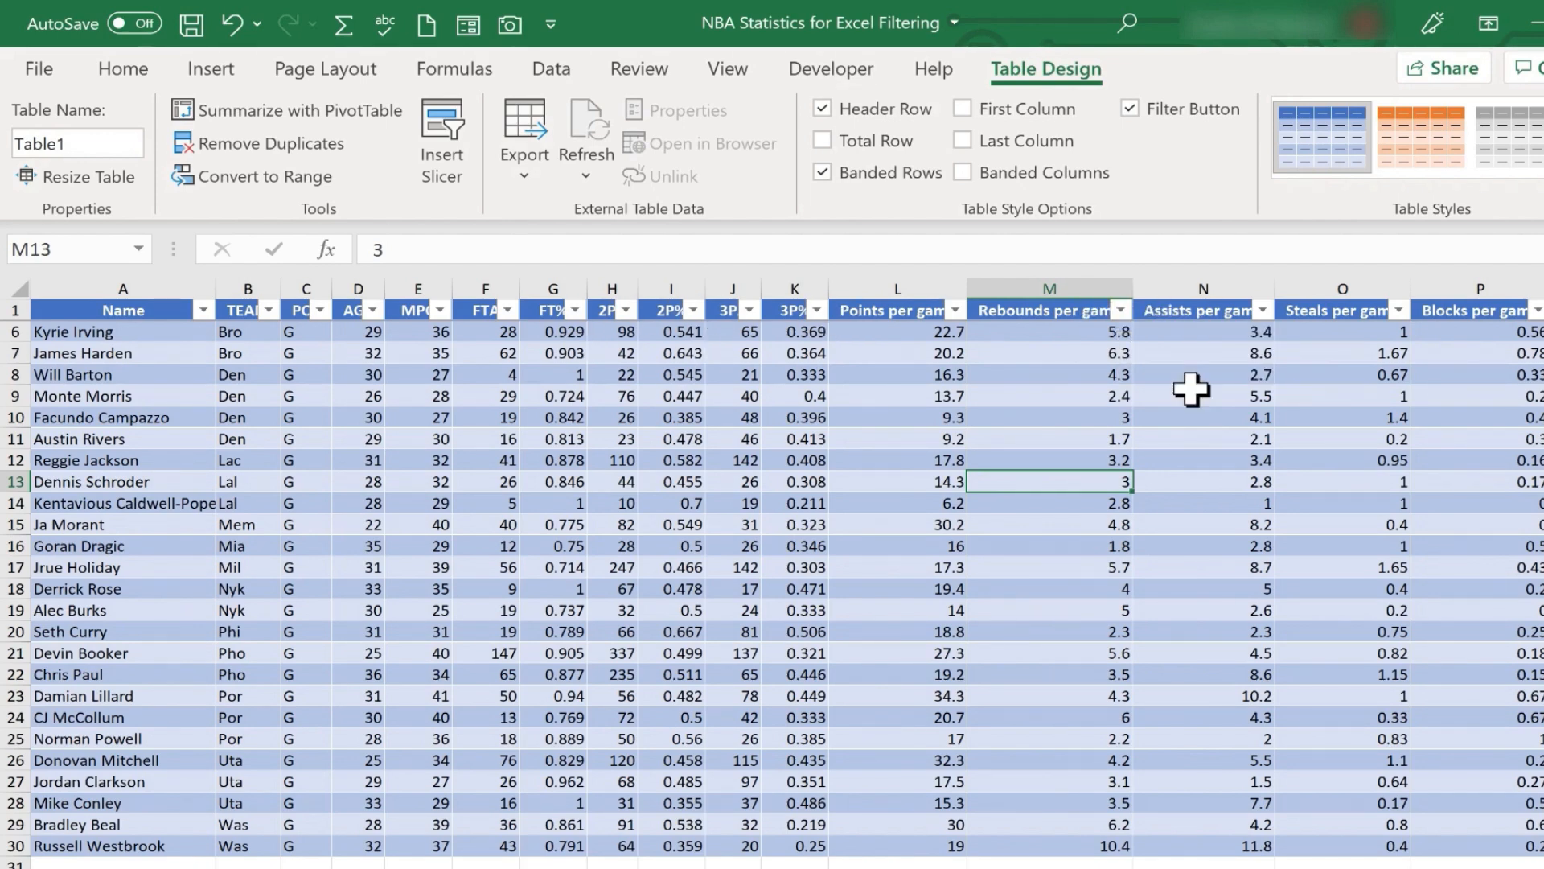
{"action": "key", "text": "ctrl+z"}
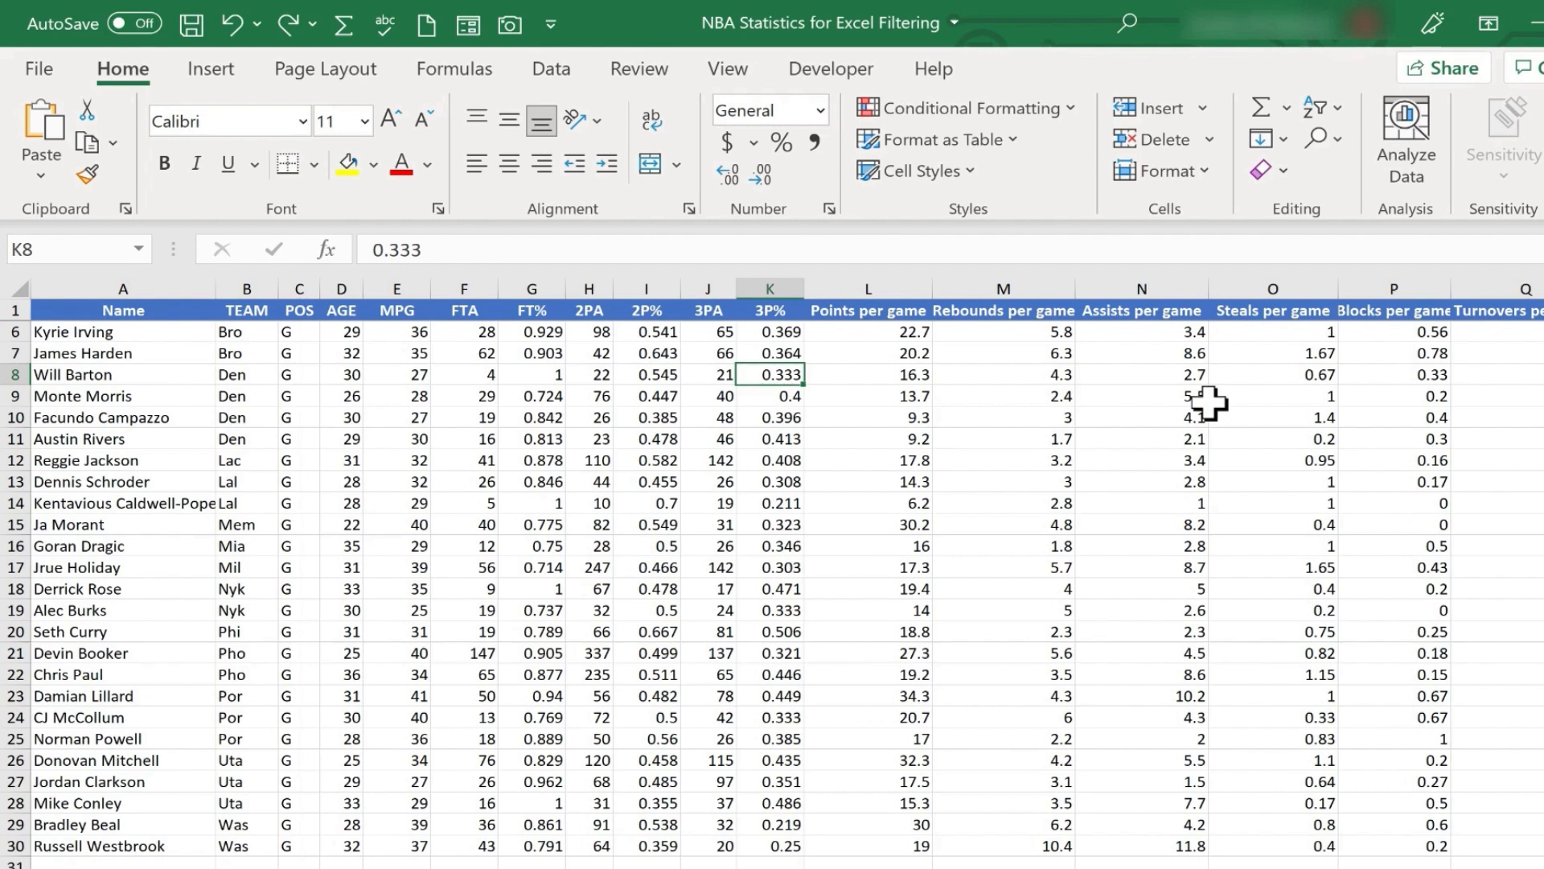
- Turn on filtering for the player data and select the 3P% header cell
{"action": "key", "text": "ctrl+shift+l"}
{"action": "key", "text": "Down"}
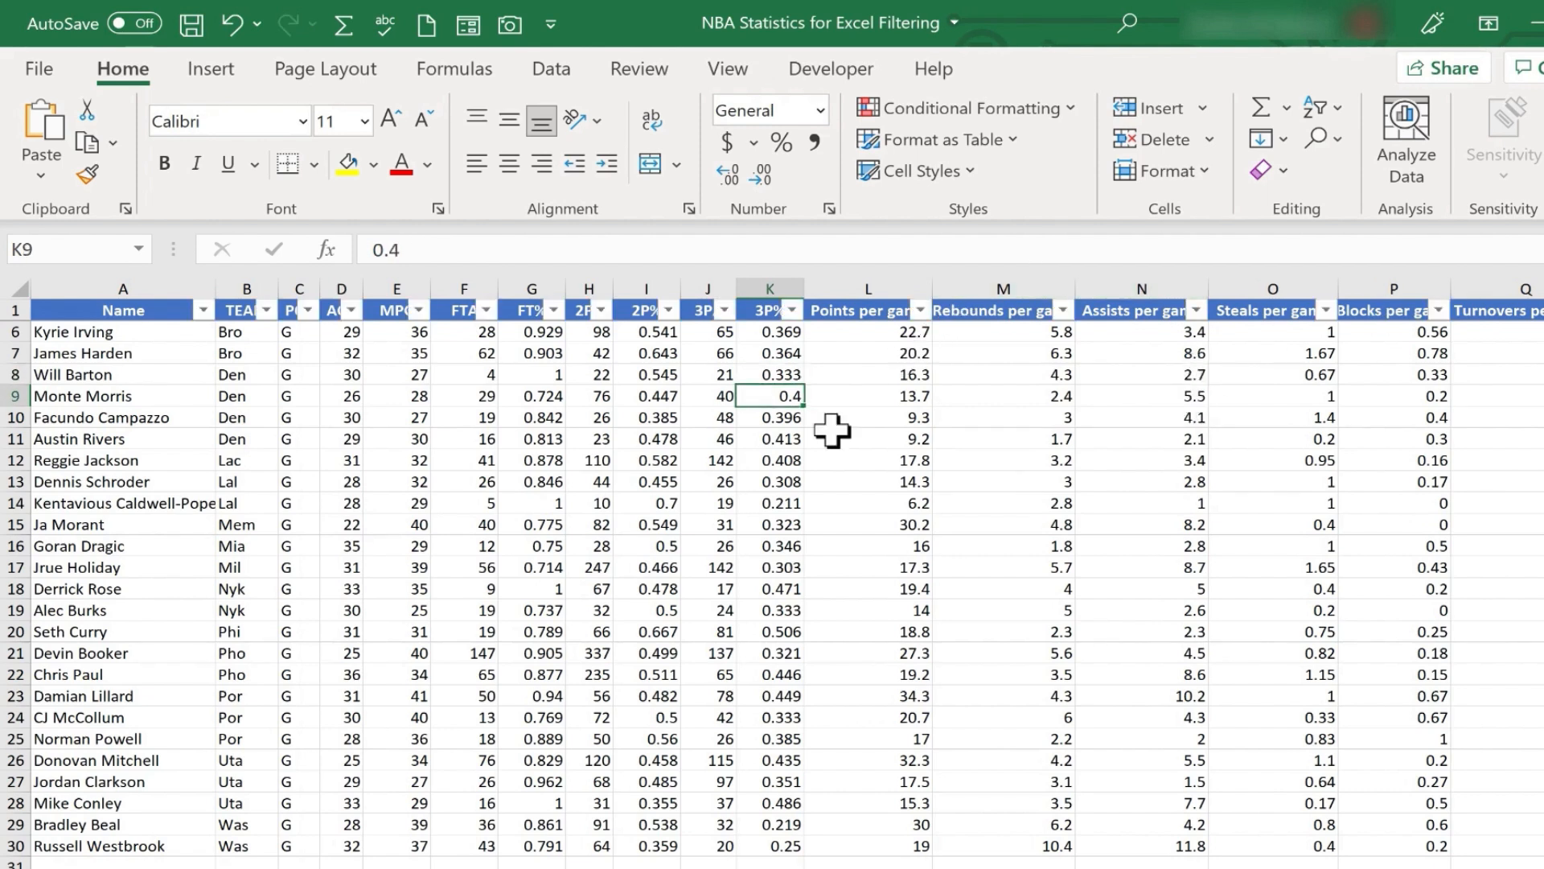
{"action": "key", "text": "Up"}
{"action": "key", "text": "Up"}
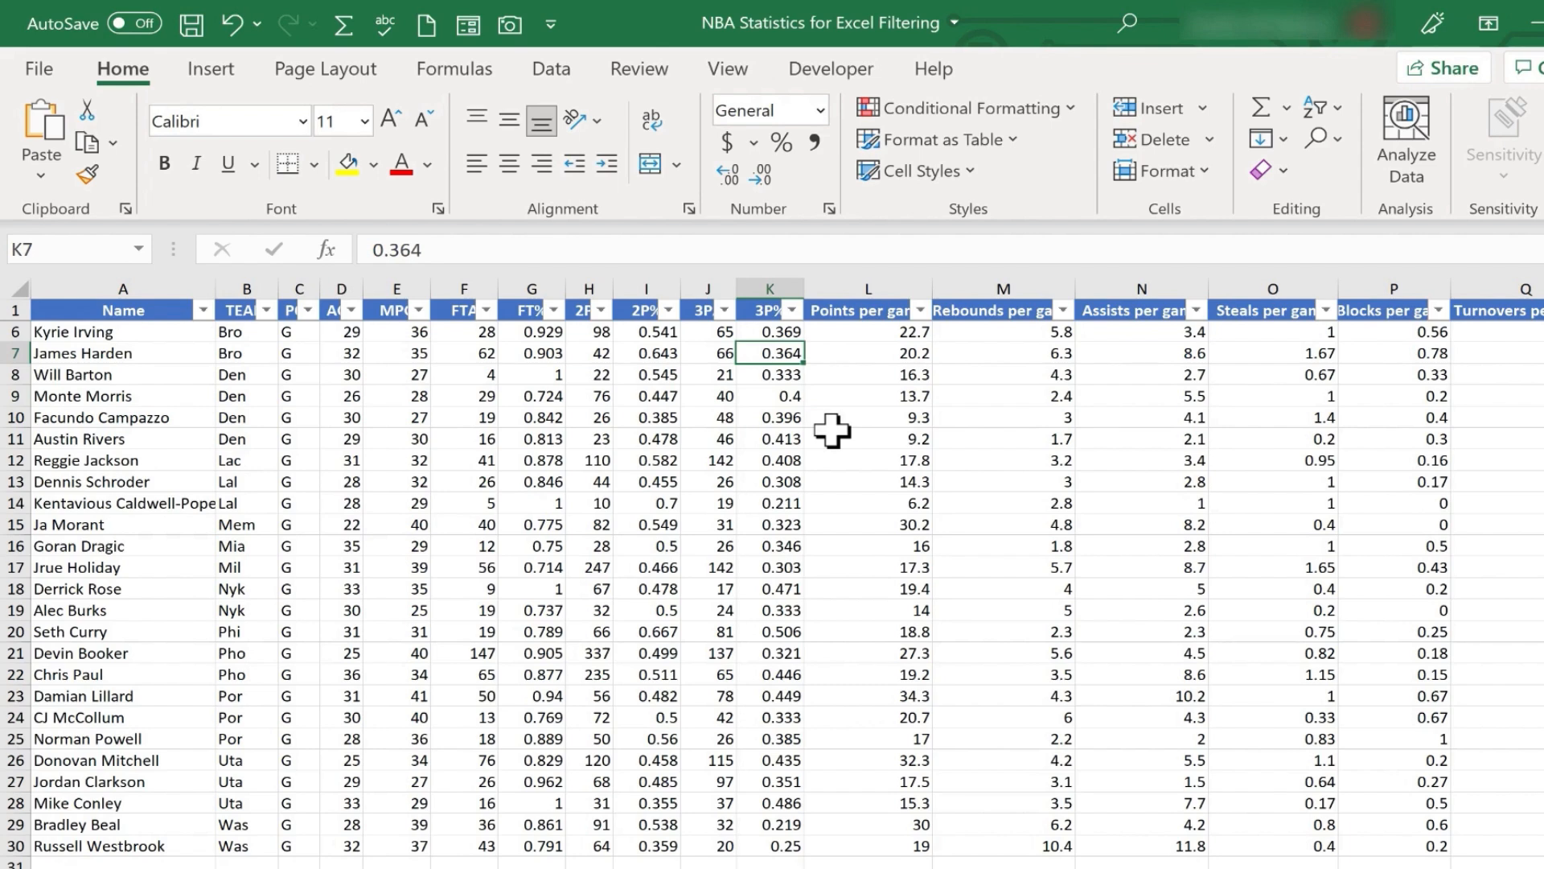
{"action": "key", "text": "Up"}
{"action": "key", "text": "Up"}
{"action": "key", "text": "Up"}
{"action": "key", "text": "Up"}
{"action": "key", "text": "Up"}
{"action": "key", "text": "Up"}
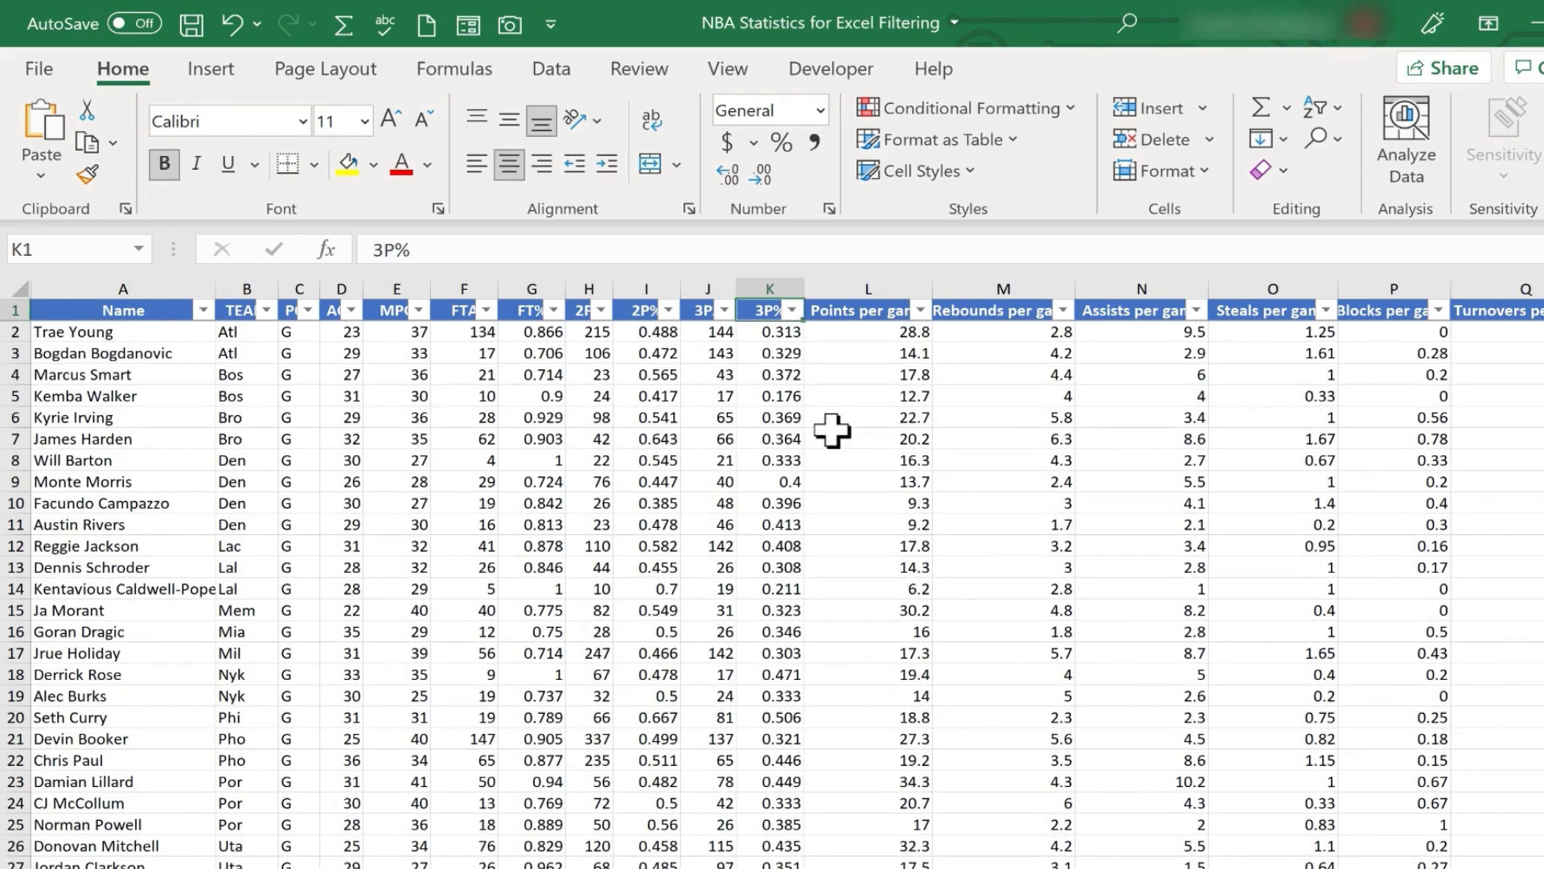
{"action": "key", "text": "Right"}
{"action": "key", "text": "Left"}
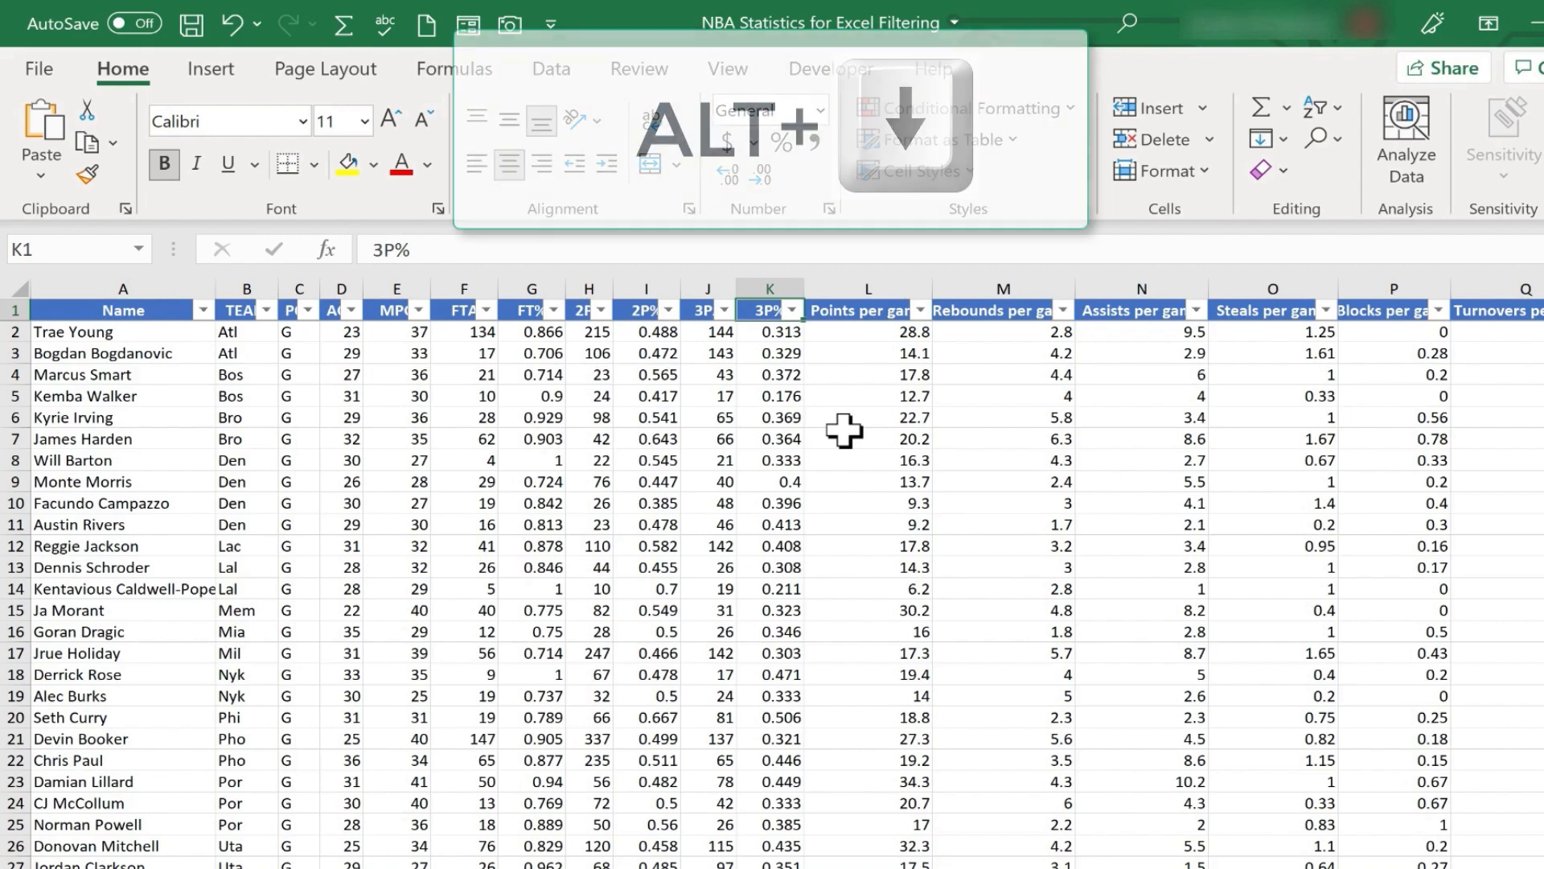
- Open the 3P% column's filter list and try unchecking and rechecking the values 0.176 and 0.219
{"action": "key", "text": "alt"}
{"action": "key", "text": "alt+Down"}
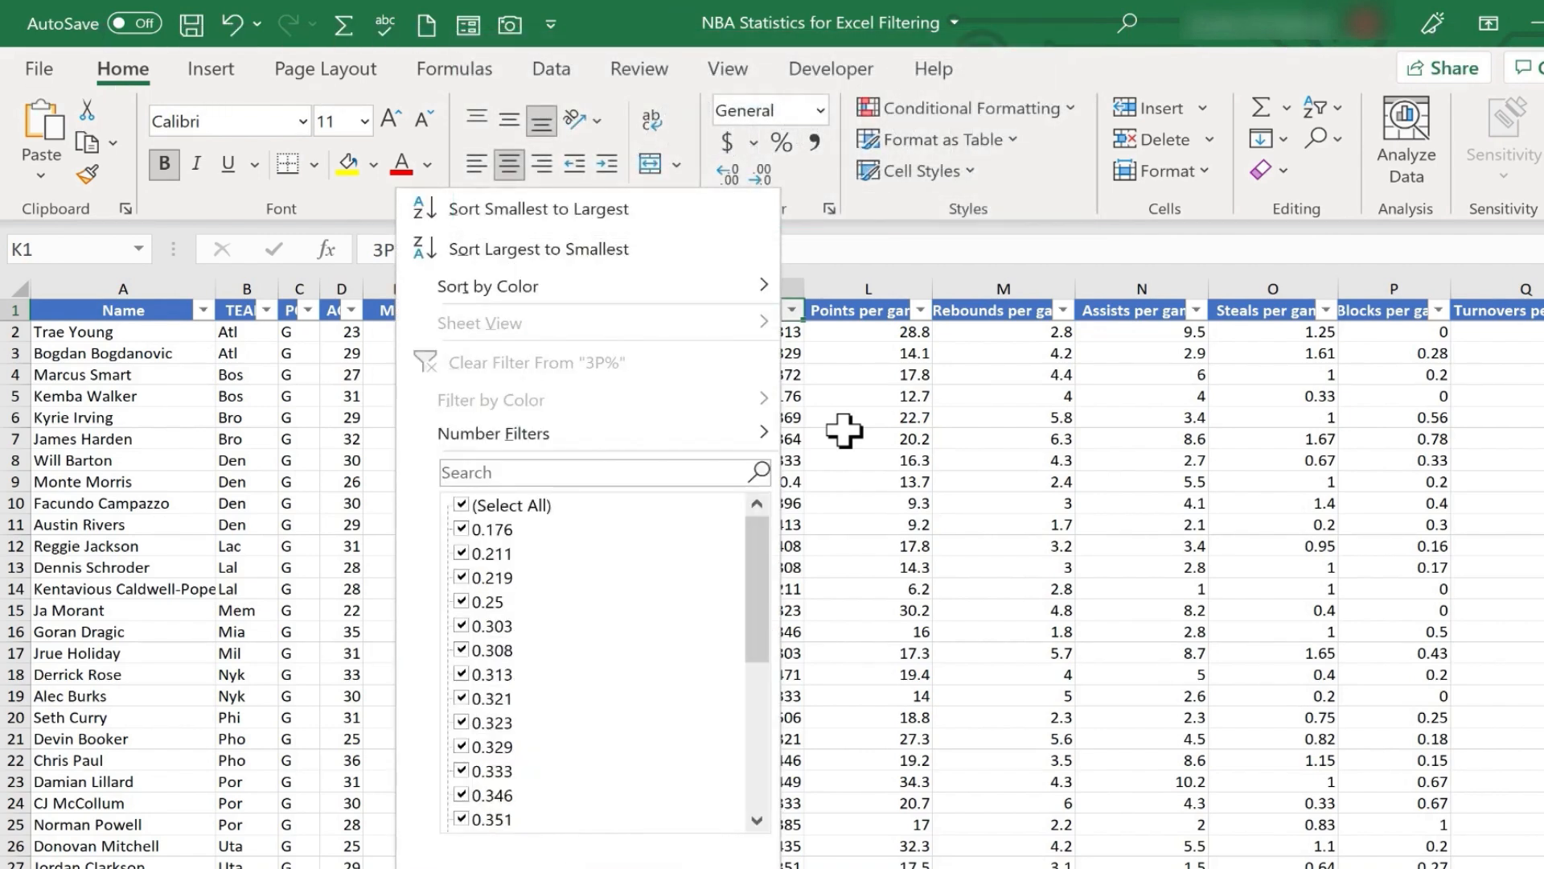
{"action": "key", "text": "Down"}
{"action": "key", "text": "Down"}
{"action": "key", "text": "Down"}
{"action": "key", "text": "Down"}
{"action": "key", "text": "Down"}
{"action": "key", "text": "Down"}
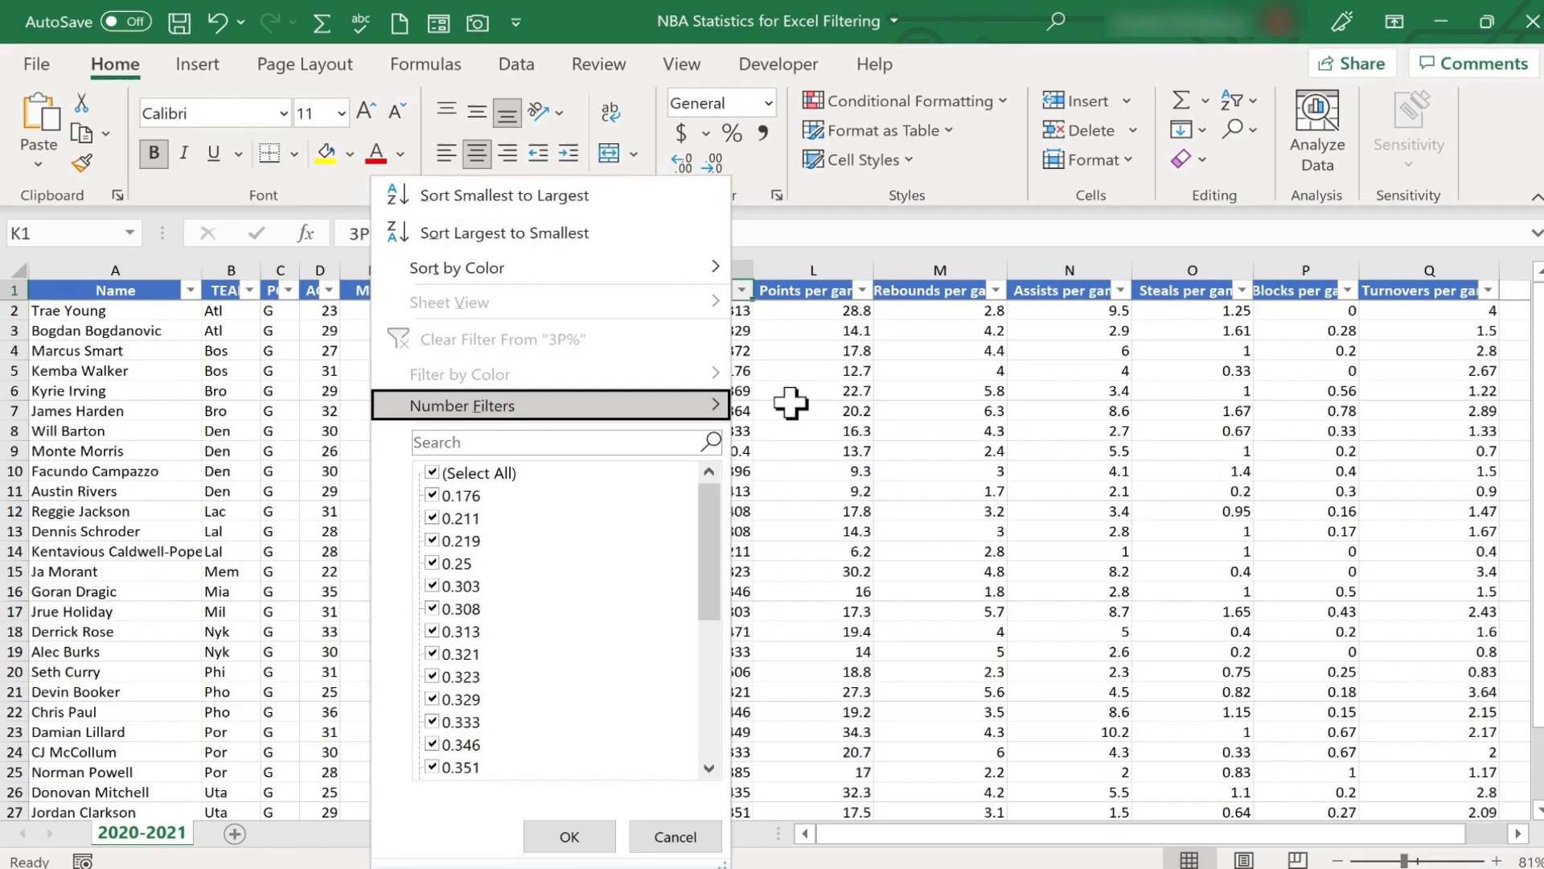
{"action": "key", "text": "Down"}
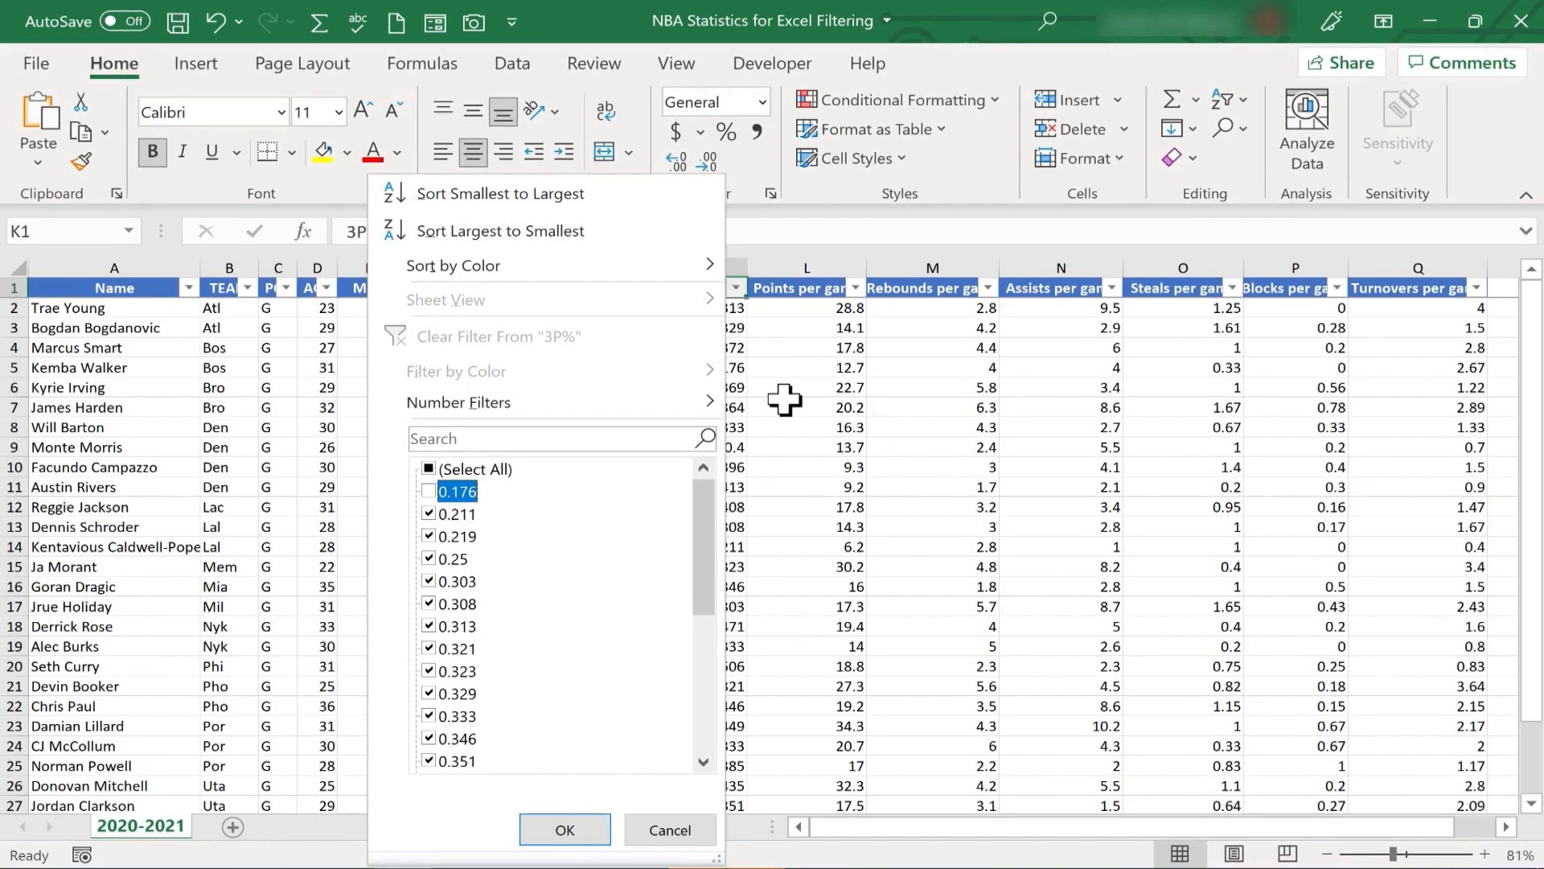
{"action": "key", "text": "Down"}
{"action": "key", "text": "Down"}
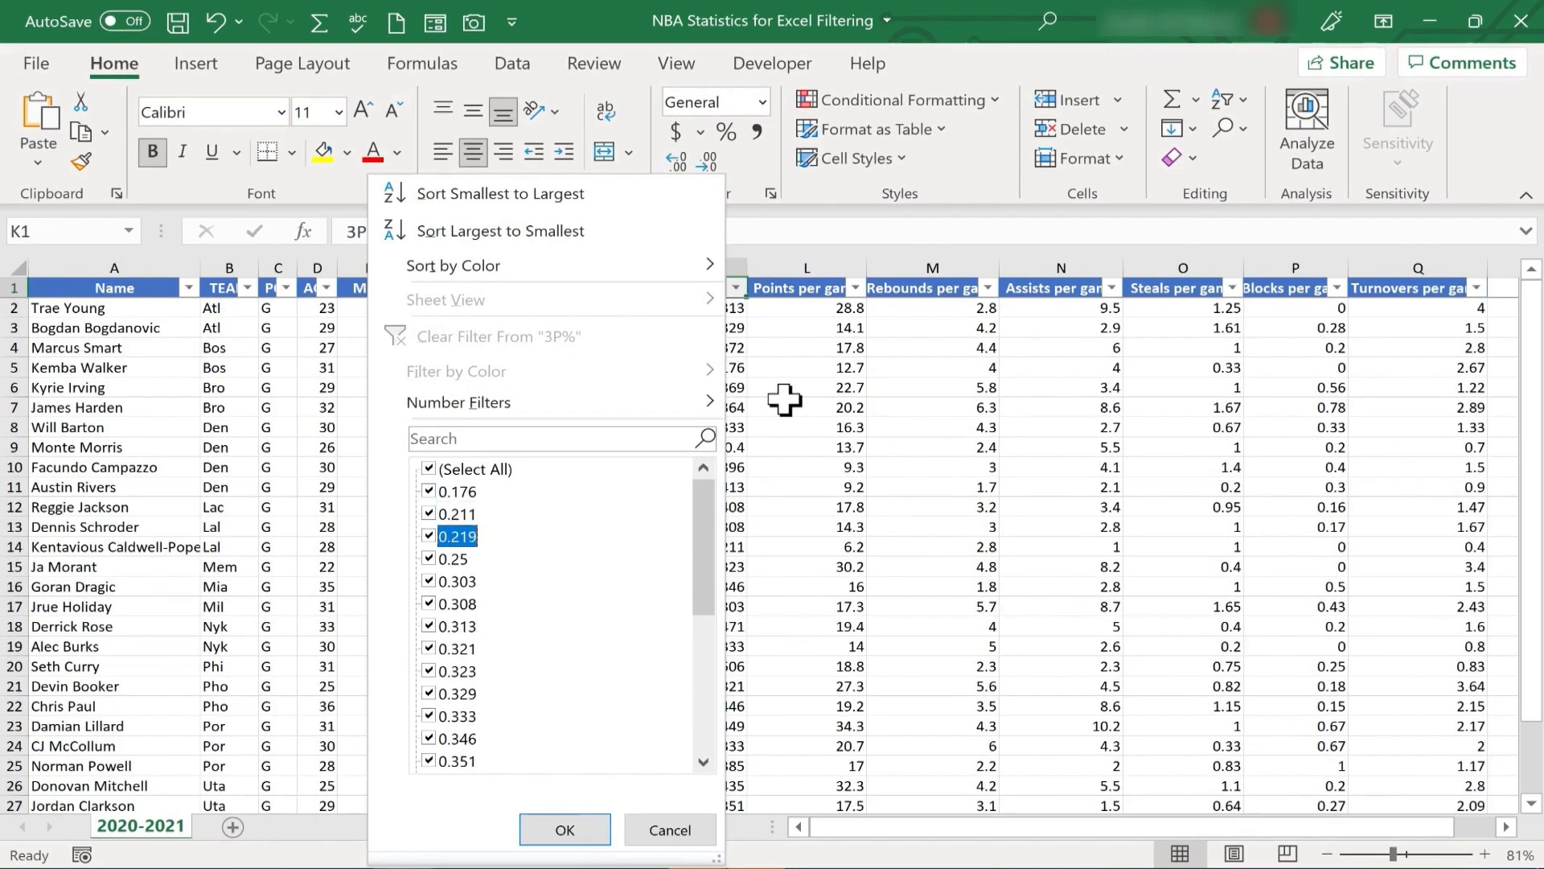
{"action": "key", "text": "space"}
{"action": "key", "text": "space"}
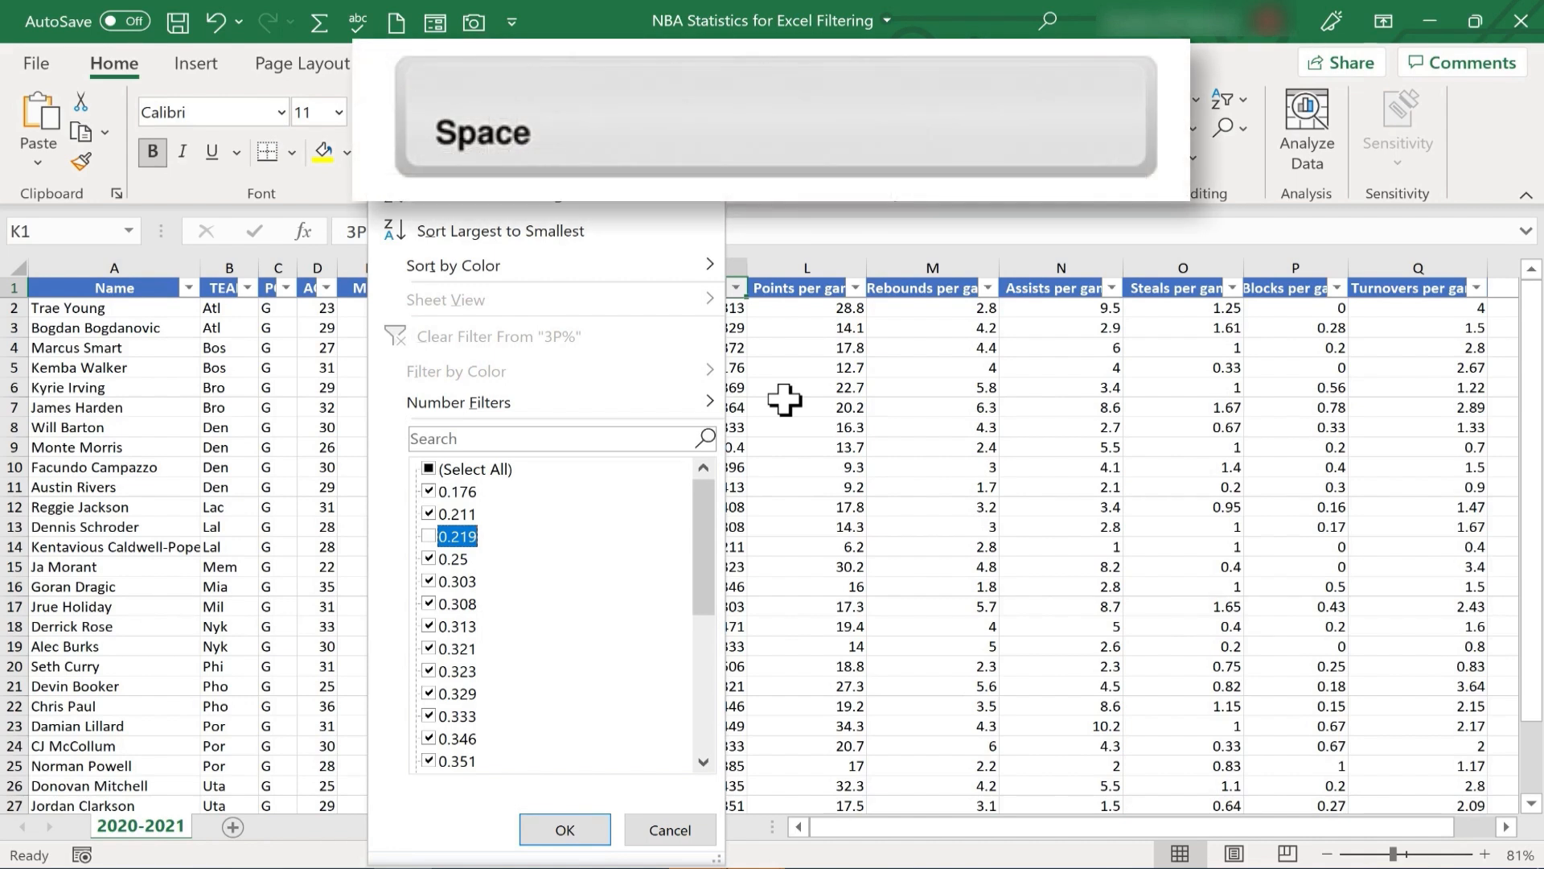
- Uncheck the values 0.25, 0.303, 0.308 and 0.313 in the 3P% filter list and check them all again
{"action": "key", "text": "space"}
{"action": "key", "text": "Down"}
{"action": "key", "text": "space"}
{"action": "key", "text": "Down"}
{"action": "key", "text": "space"}
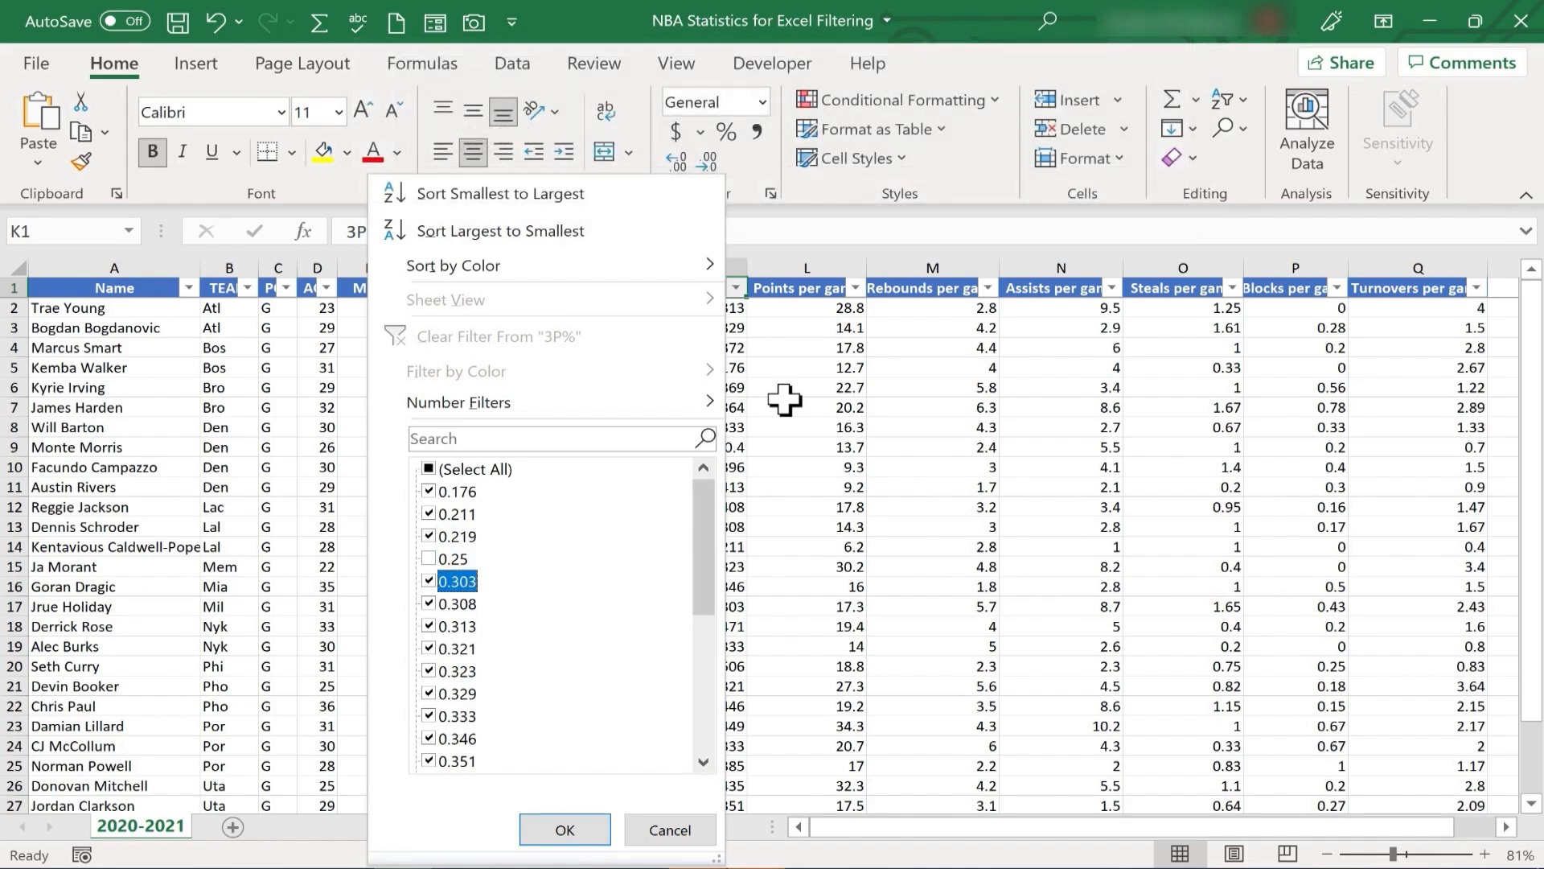
{"action": "key", "text": "Down"}
{"action": "key", "text": "space"}
{"action": "key", "text": "Down"}
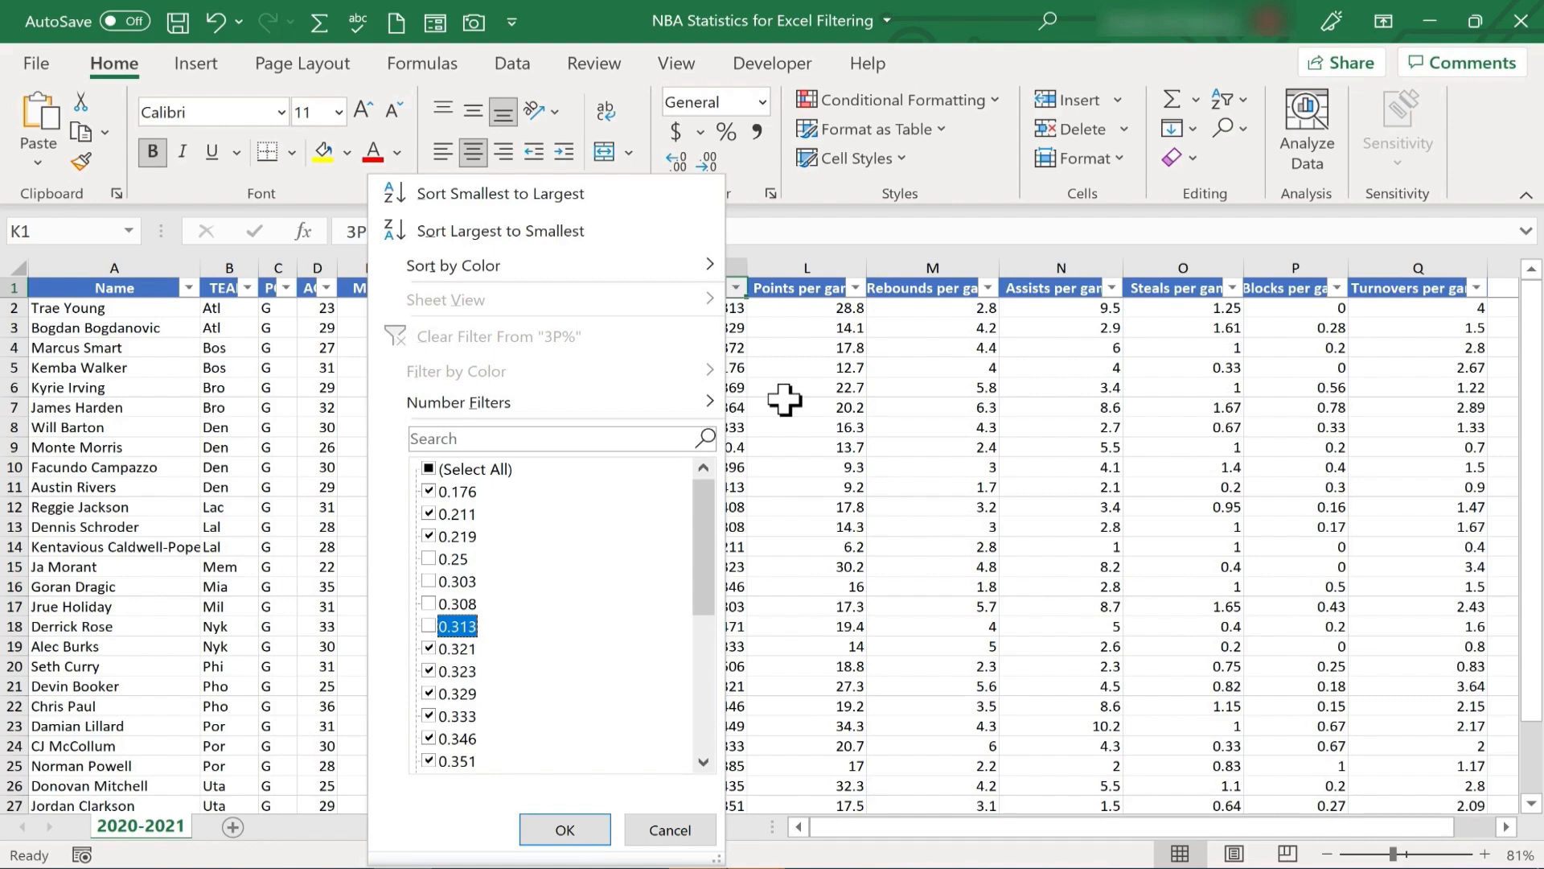
{"action": "key", "text": "space"}
{"action": "key", "text": "Up"}
{"action": "key", "text": "space"}
{"action": "key", "text": "Up"}
{"action": "key", "text": "space"}
{"action": "key", "text": "Up"}
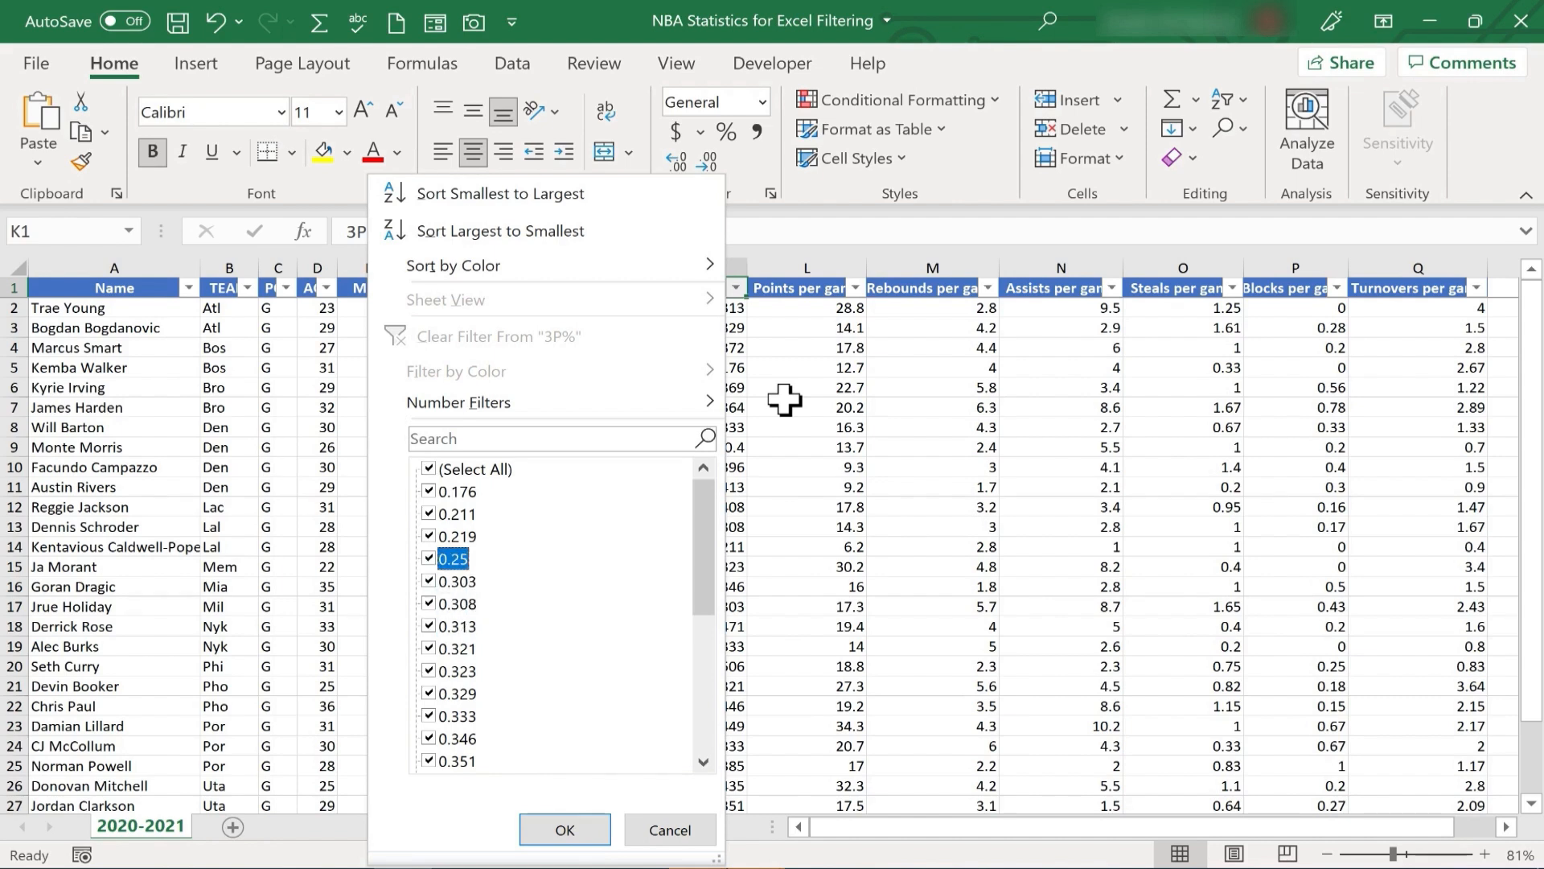
- Start a Less Than number filter on the 3P% column and cancel it without entering a value
{"action": "key", "text": "Up"}
{"action": "key", "text": "Up"}
{"action": "key", "text": "Up"}
{"action": "key", "text": "Up"}
{"action": "key", "text": "Up"}
{"action": "key", "text": "Up"}
{"action": "key", "text": "Right"}
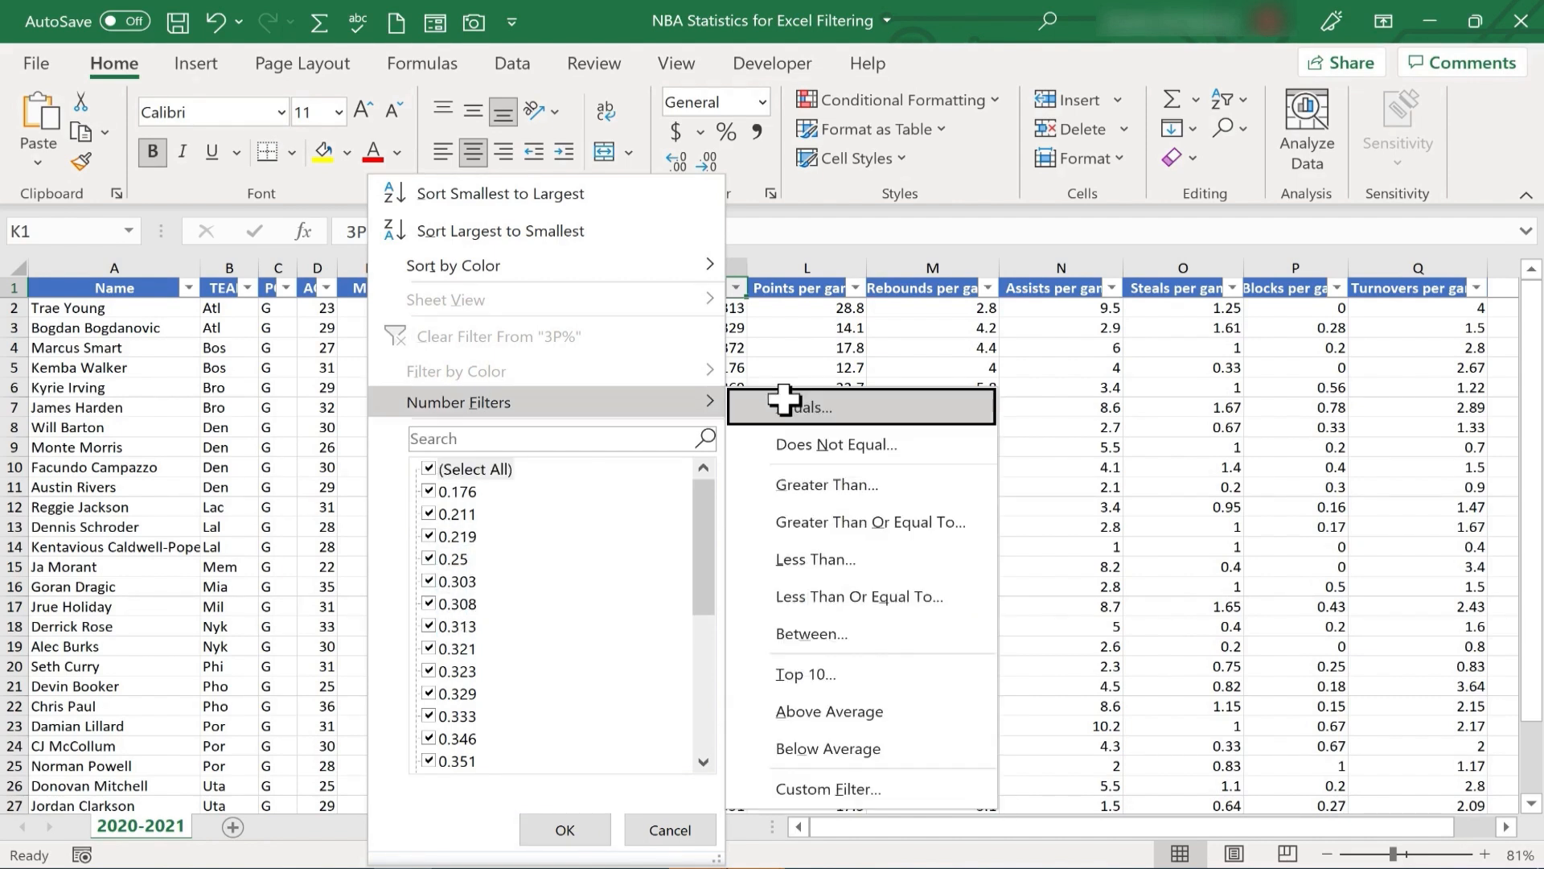
{"action": "key", "text": "Down"}
{"action": "key", "text": "Down"}
{"action": "key", "text": "Down"}
{"action": "key", "text": "Down"}
{"action": "key", "text": "Return"}
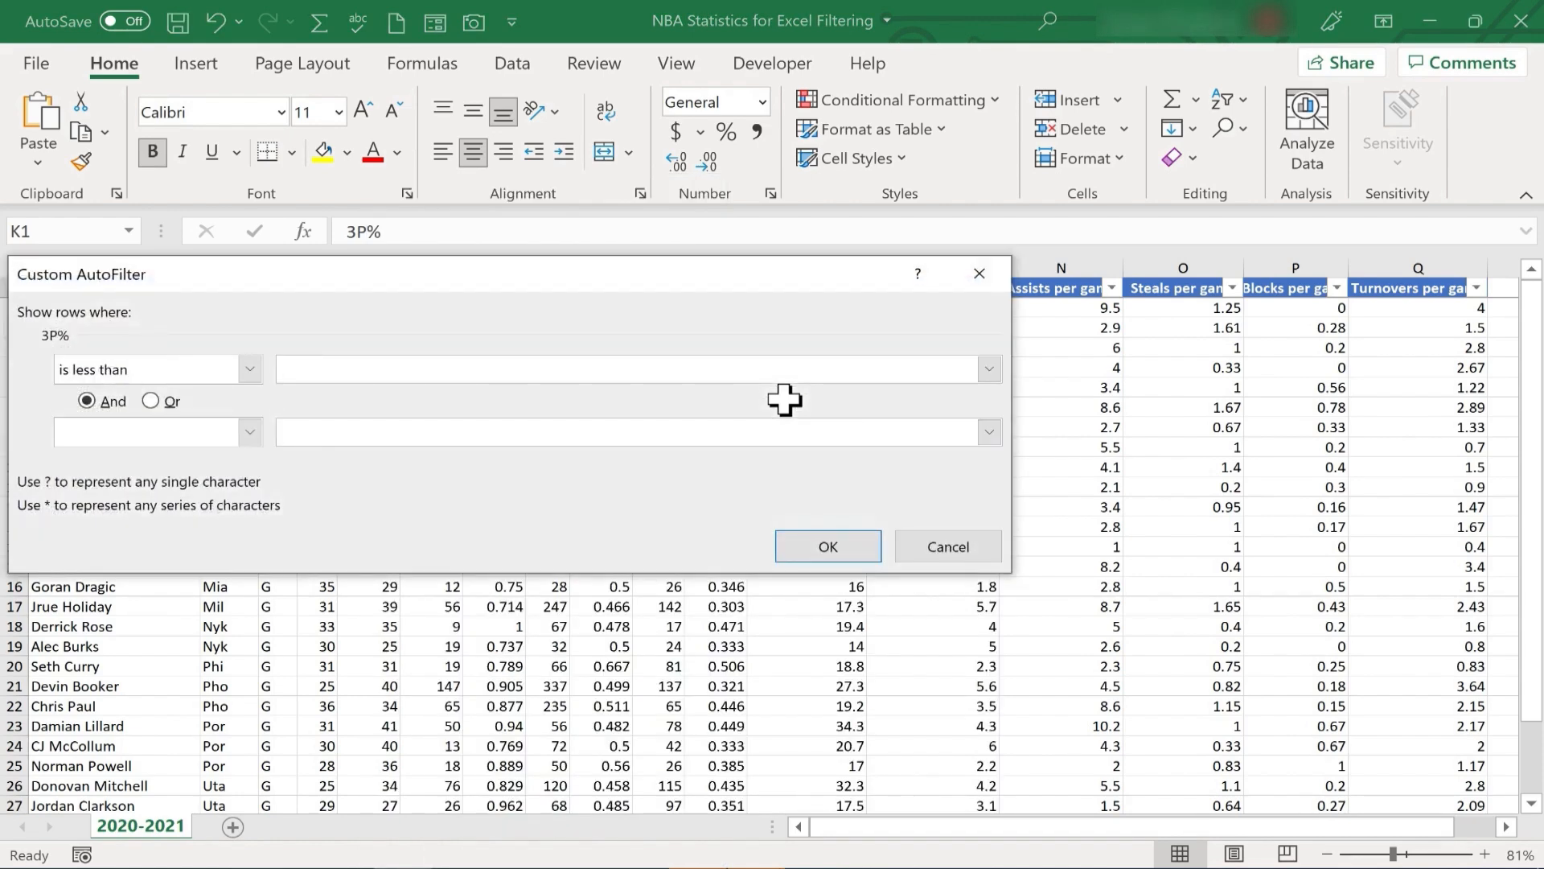
{"action": "left_click", "coordinate": [949, 546]}
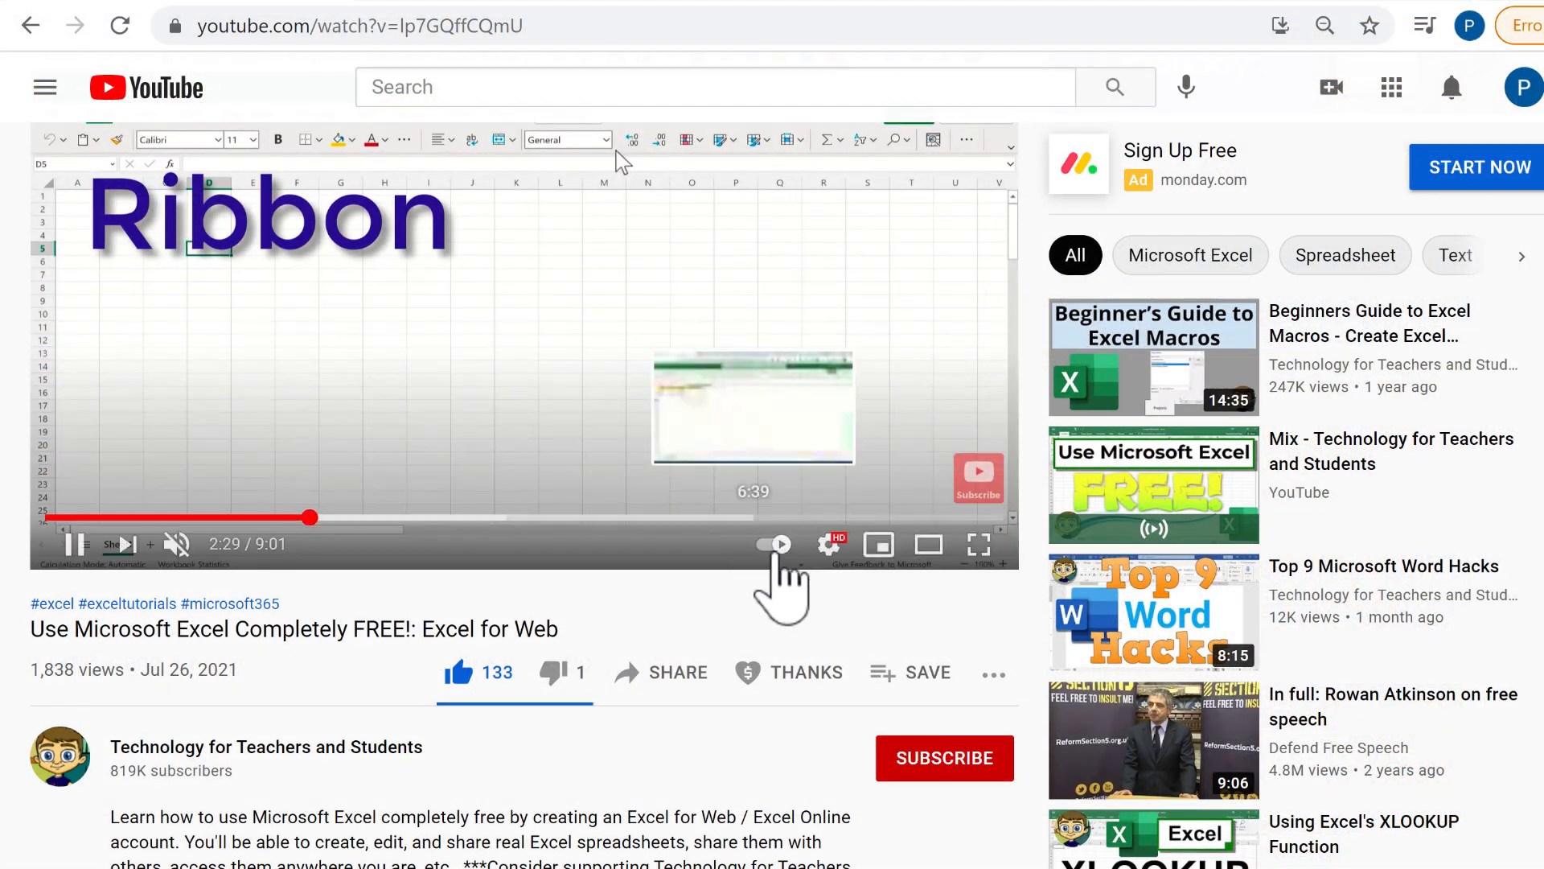
- Switch to the YouTube video page and view its Super Thanks purchase options
{"action": "left_click", "coordinate": [822, 675]}
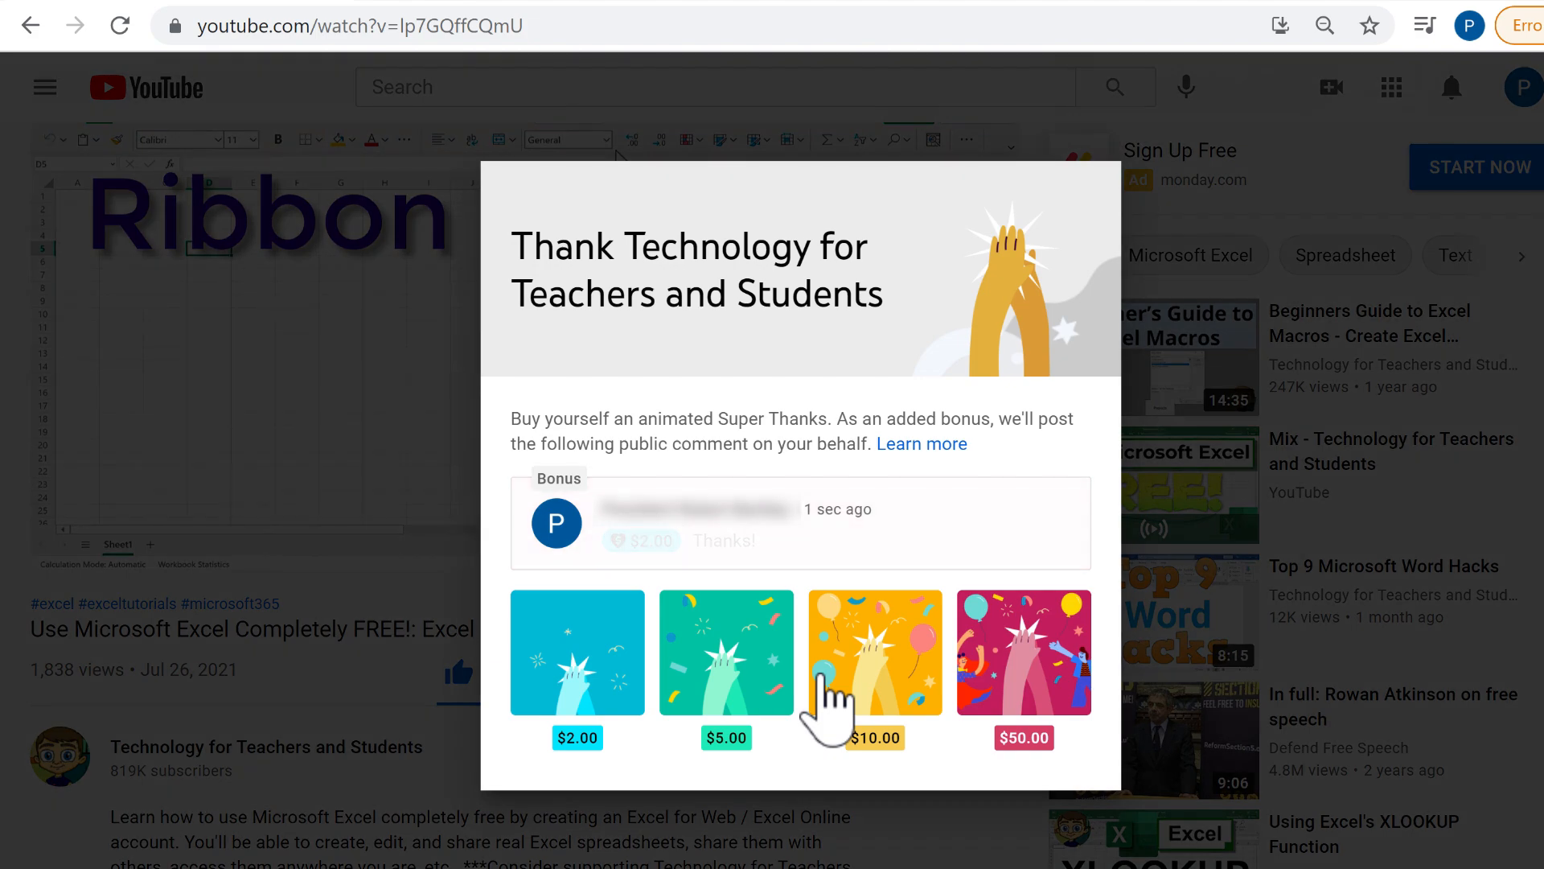